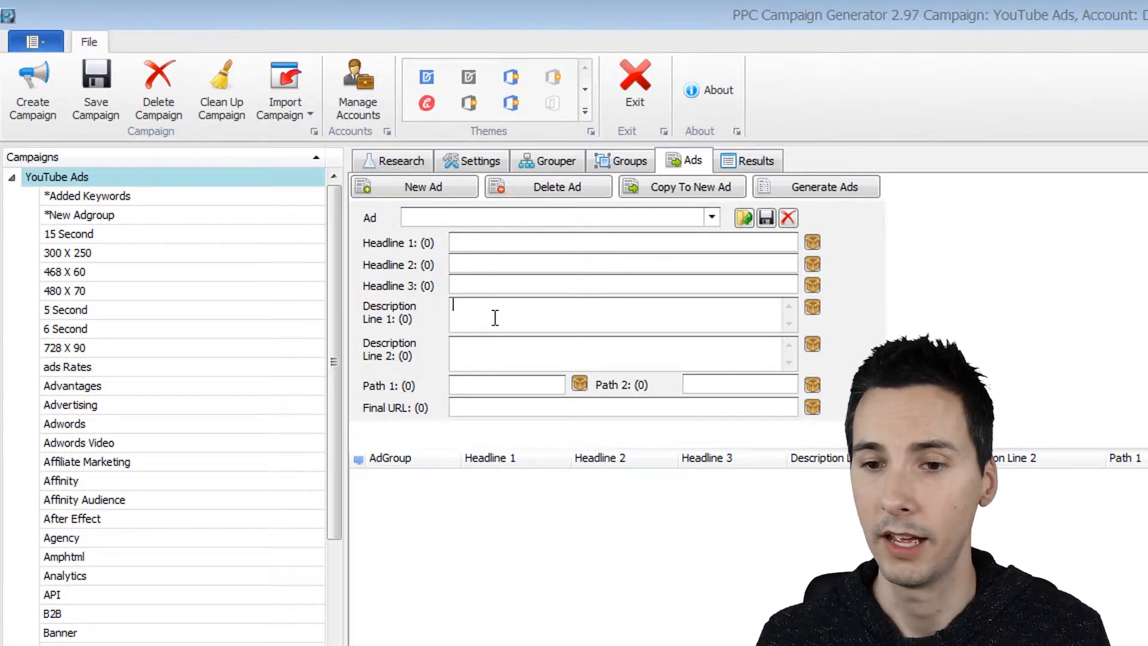
# Load the saved ad Ad1 and enter the placeholder texts "sdfsd" and "sdfsdfsd" in its description lines 1 and 2
pyautogui.click(461, 349)
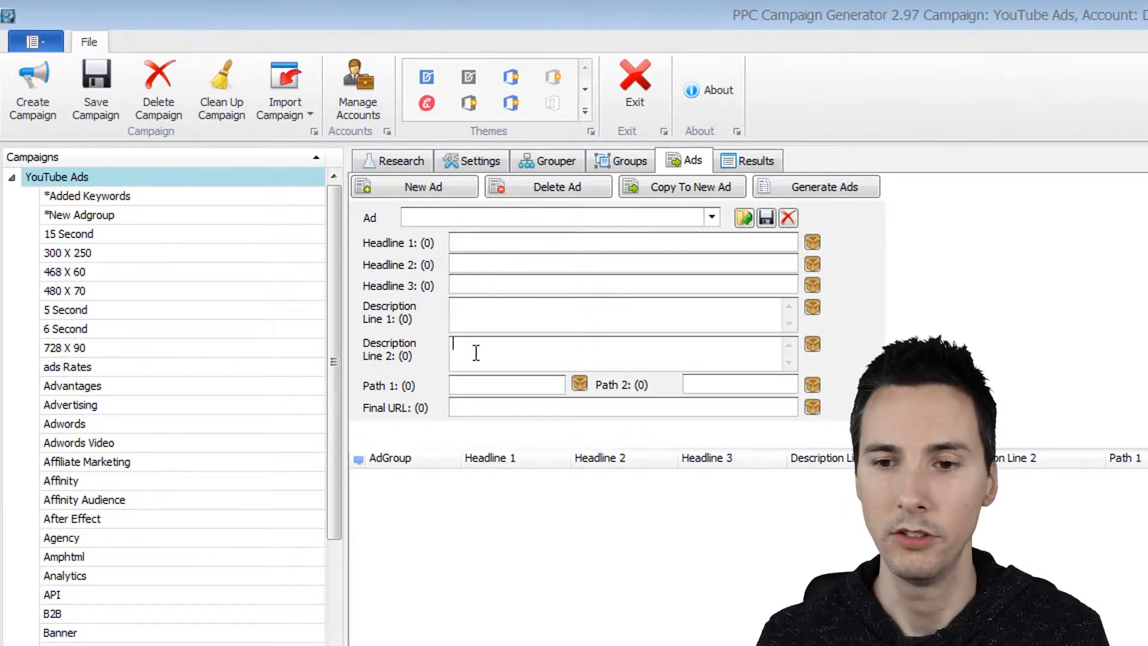
pyautogui.click(712, 218)
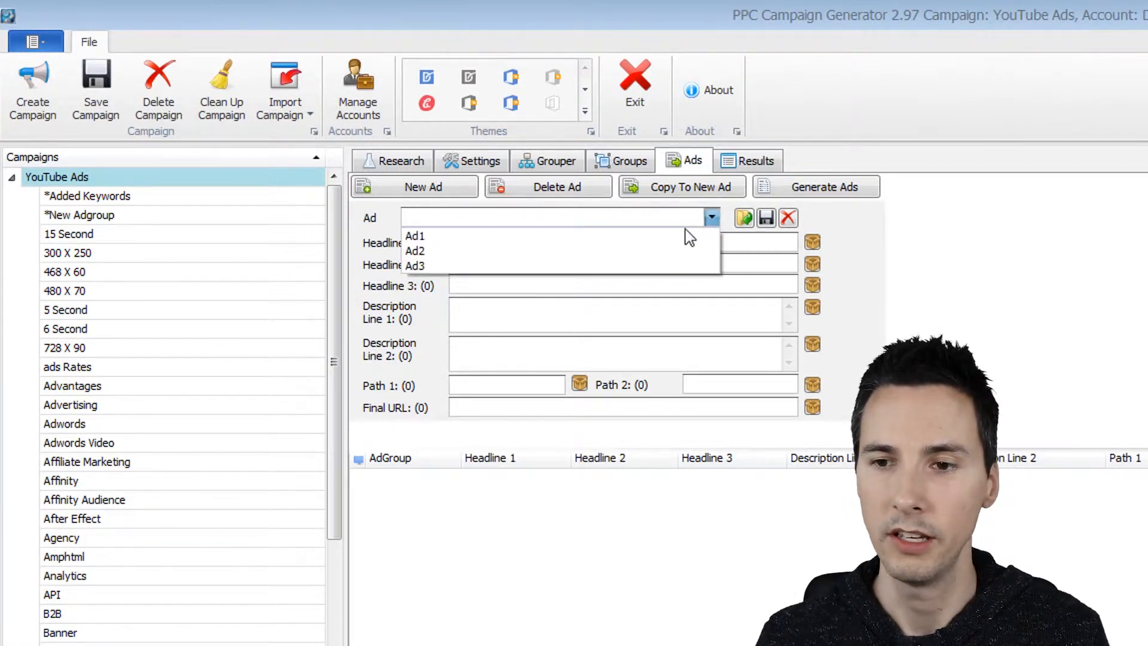
pyautogui.click(712, 218)
pyautogui.click(711, 218)
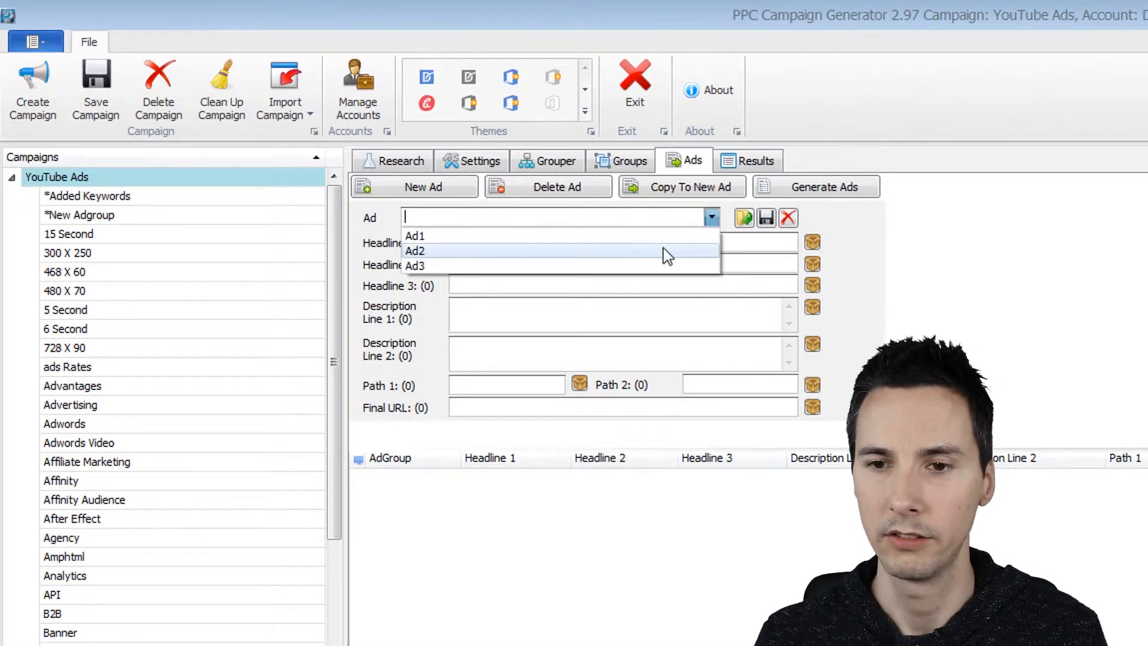
pyautogui.click(658, 236)
pyautogui.click(585, 344)
pyautogui.write('sdfsdfsd')
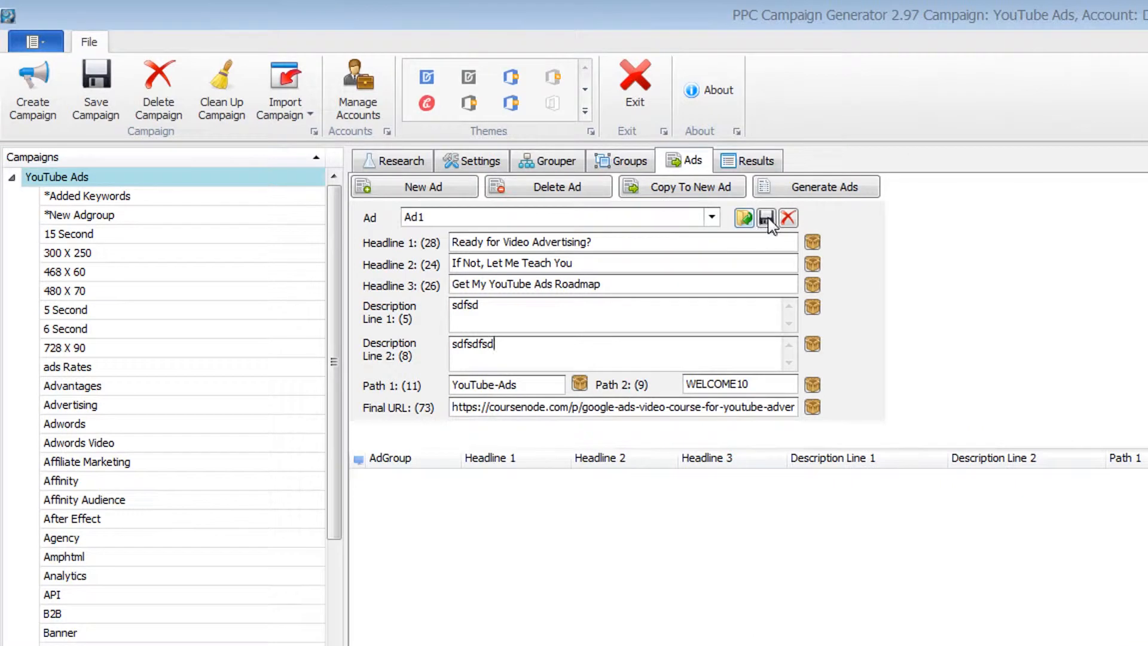
# Try saving the edited Ad1 template and delete the ad from the campaign
pyautogui.click(766, 218)
pyautogui.click(902, 565)
pyautogui.click(618, 241)
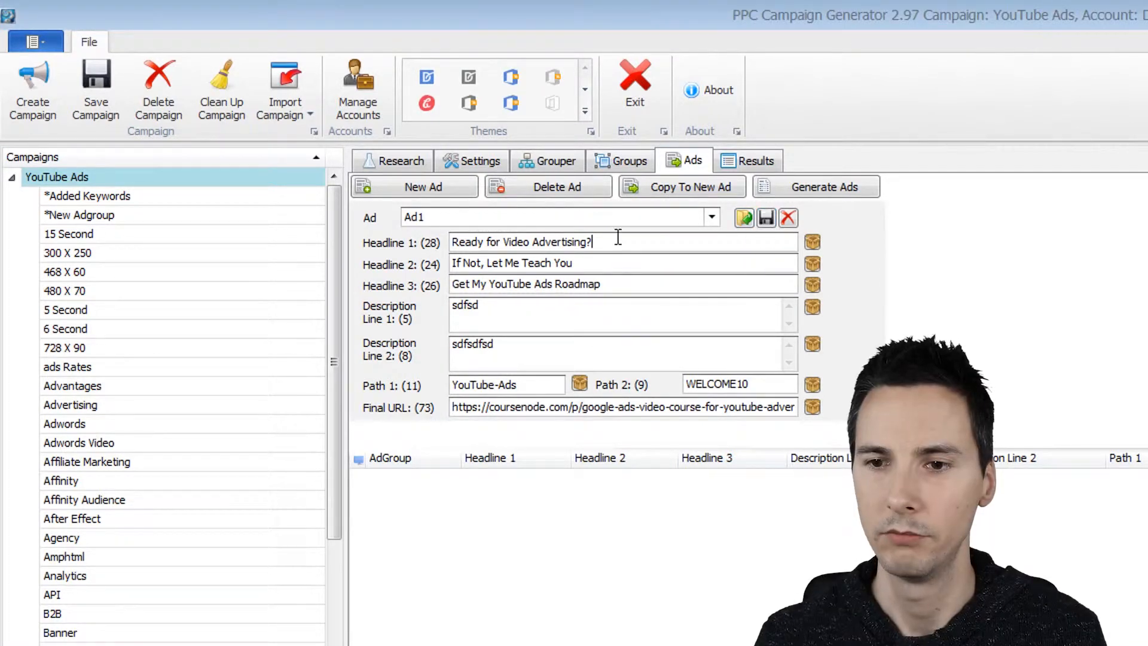
pyautogui.click(537, 189)
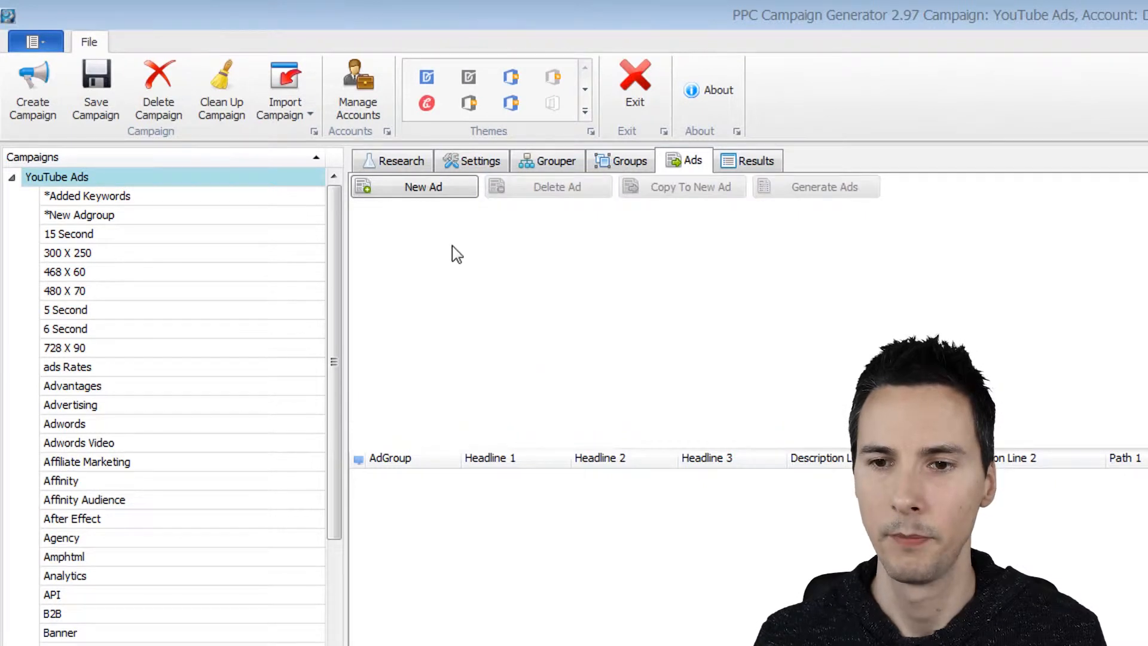
# Create a new ad and load the saved Ad1 template into it
pyautogui.click(446, 191)
pyautogui.click(711, 217)
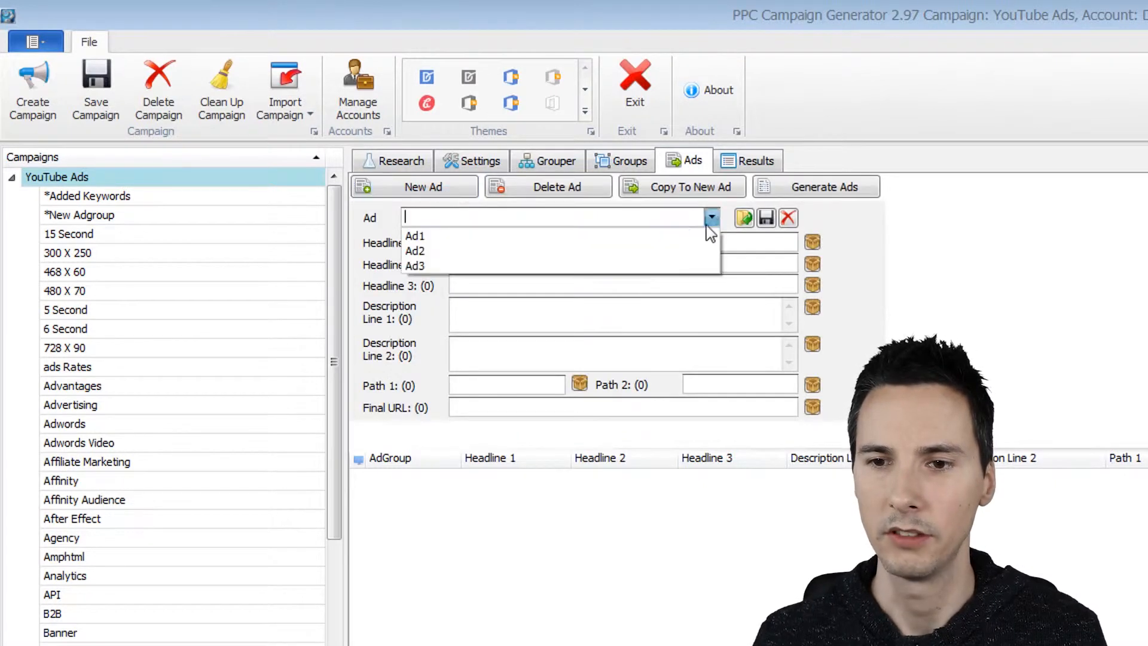
pyautogui.click(668, 234)
pyautogui.click(587, 319)
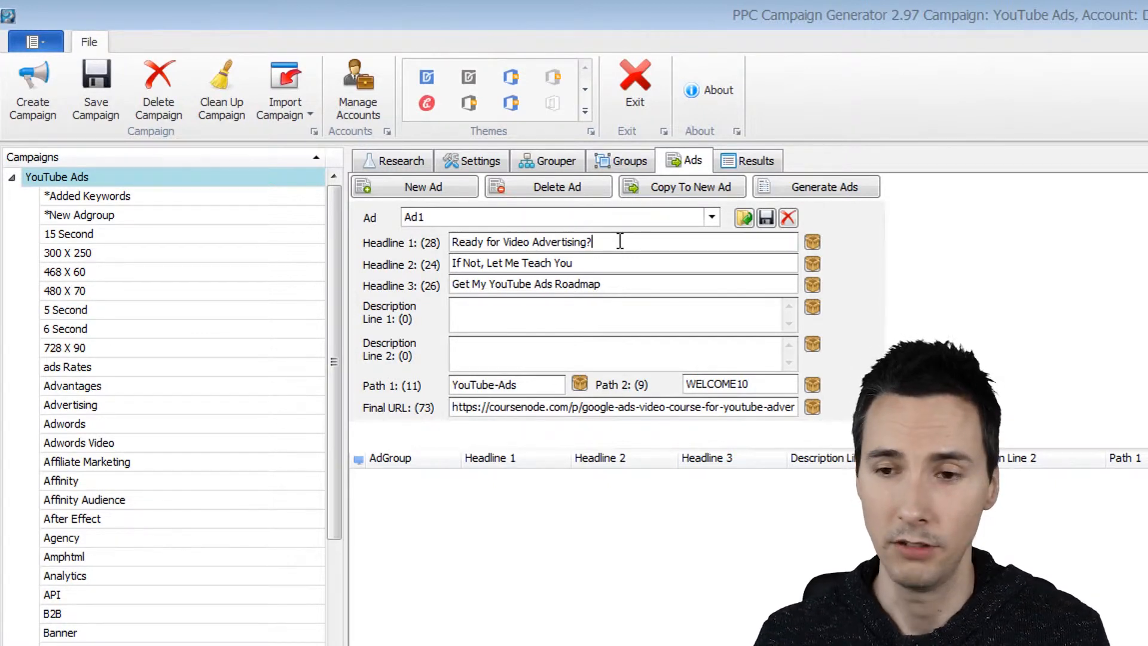
# Set Ad1's description line 1 to "Get My Complete Google Ads Video Course for Just $10 and Gain My 9 Years of Experience!"
pyautogui.click(603, 270)
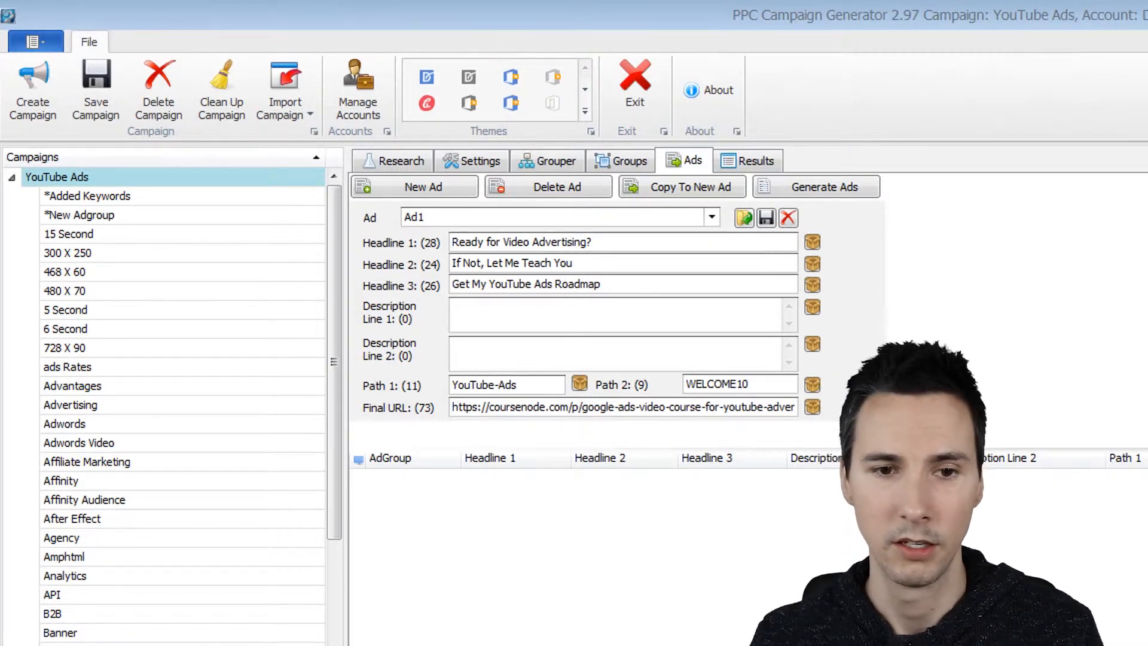
pyautogui.click(569, 307)
pyautogui.write('Get My Complete Google Ads Video Course for Just $10 and Gain My 9 Years of Experience!')
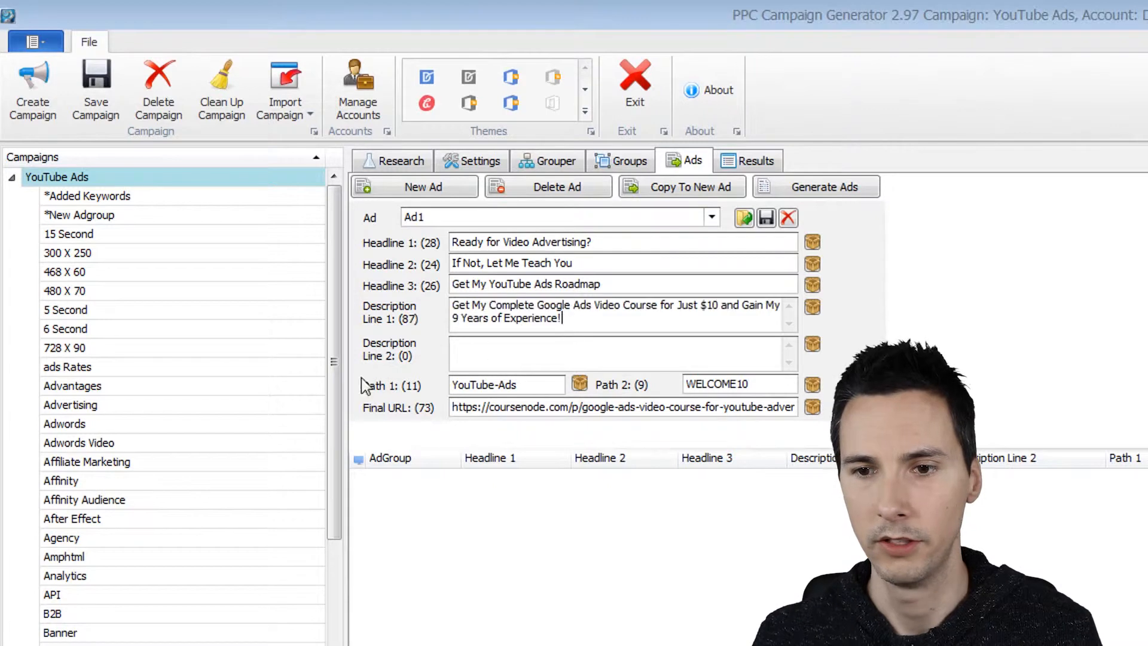
# Set Ad1's description line 2 to "No Spammy Tactics, All Best-Practices. Real Live Case Studies. Roadmaps + Checklists."
pyautogui.hotkey('alt', 'Tab')
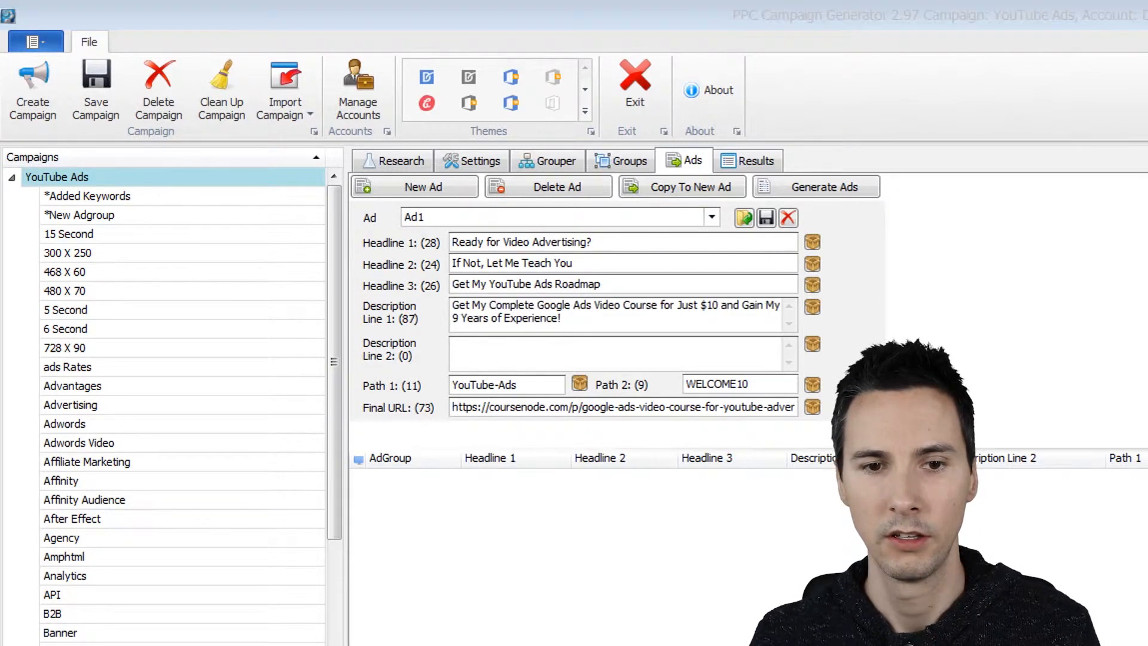
pyautogui.click(677, 347)
pyautogui.write('No Spammy Tactics, All Best-Practices. Real Live Case Studies. Roadmaps + Checklists.')
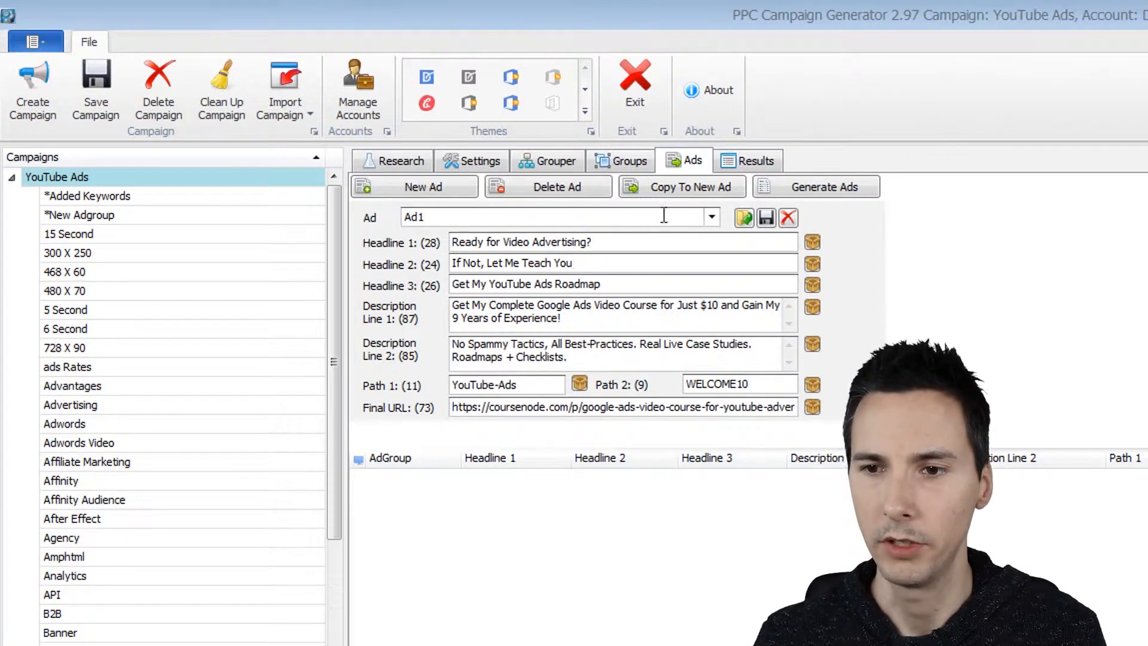
# Copy the completed Ad1 to a second new ad for a variation
pyautogui.click(718, 193)
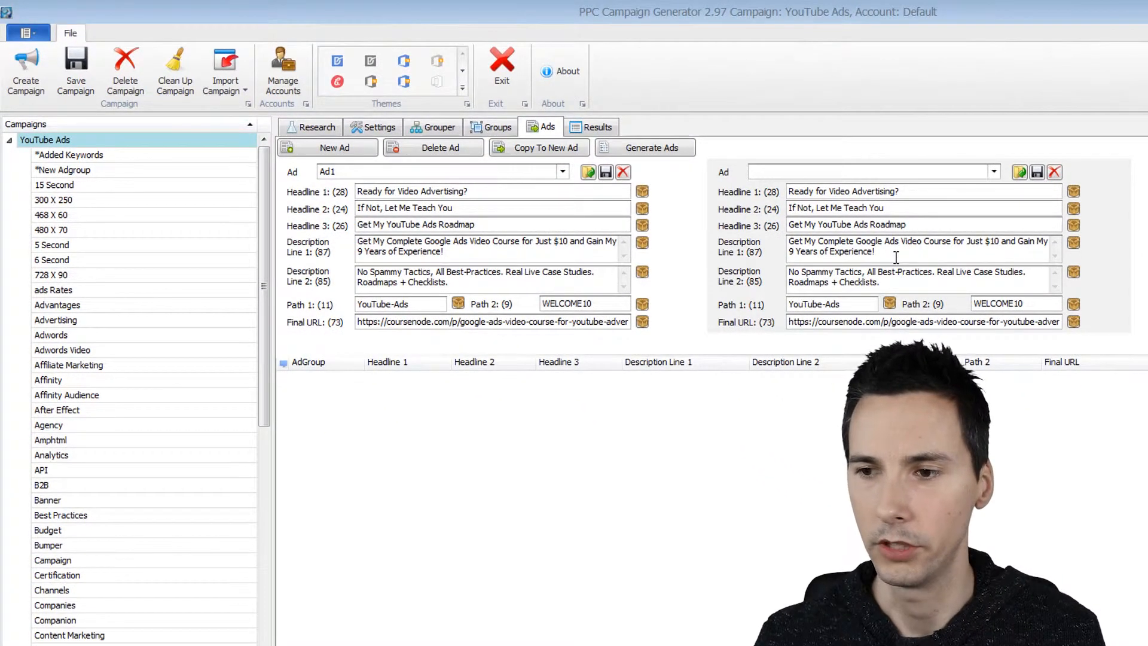
pyautogui.moveTo(898, 275); pyautogui.dragTo(808, 271)
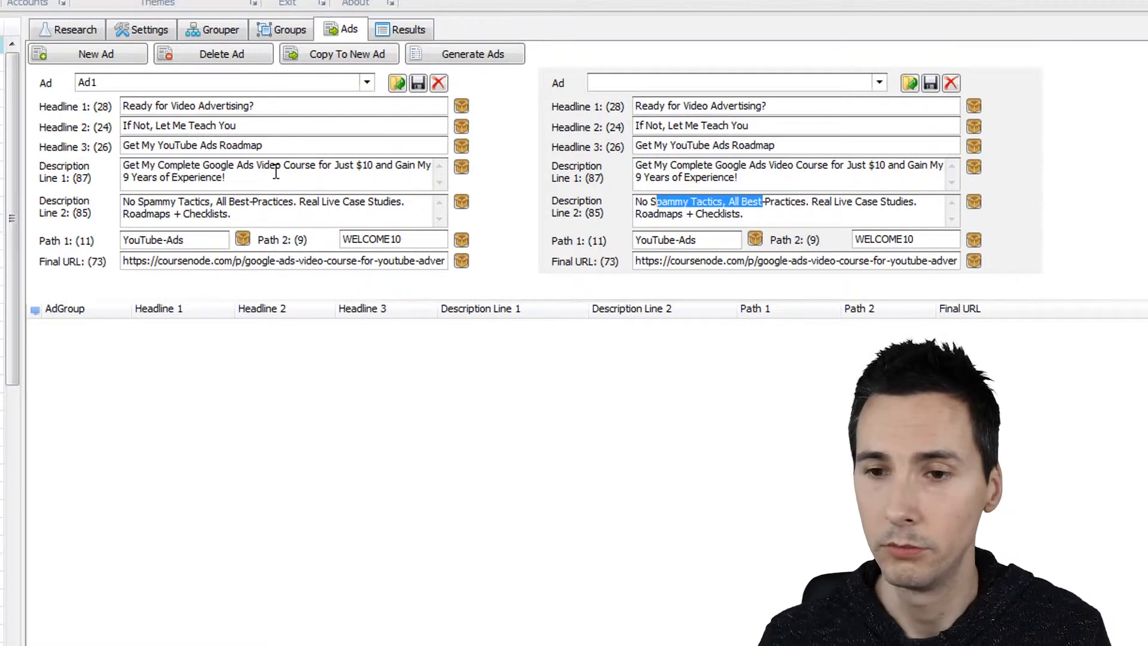
pyautogui.click(316, 107)
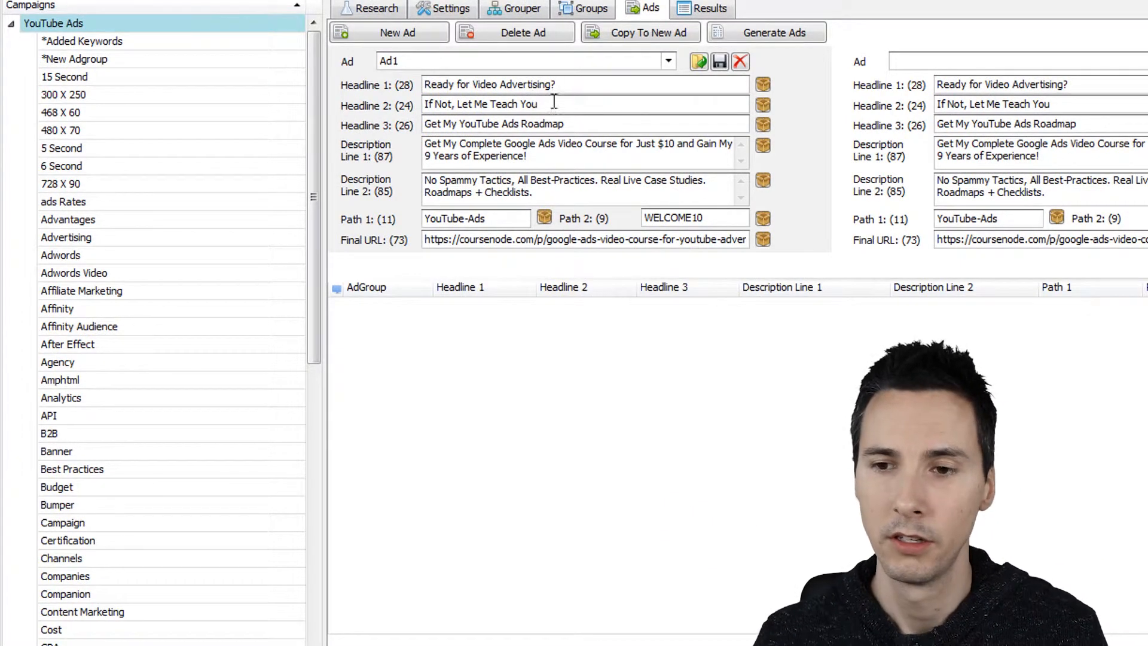
# Examine the campaign, adgroup, custom1 to custom3 and groupURL template strings offered for Ad1's Headline 1
pyautogui.click(763, 85)
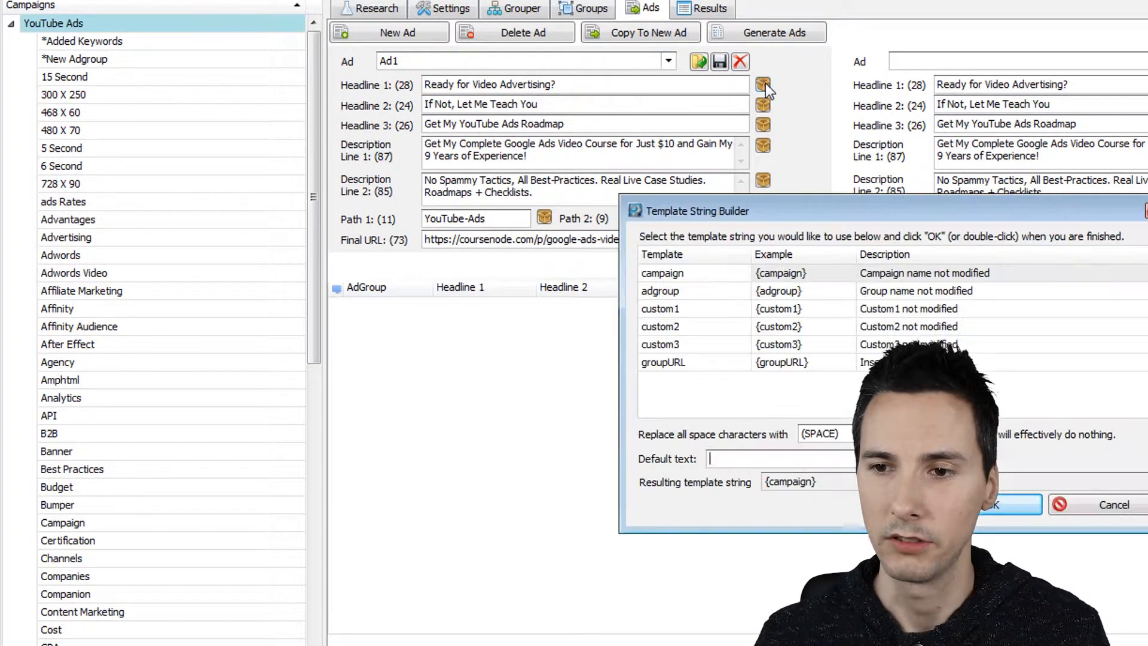
pyautogui.click(827, 291)
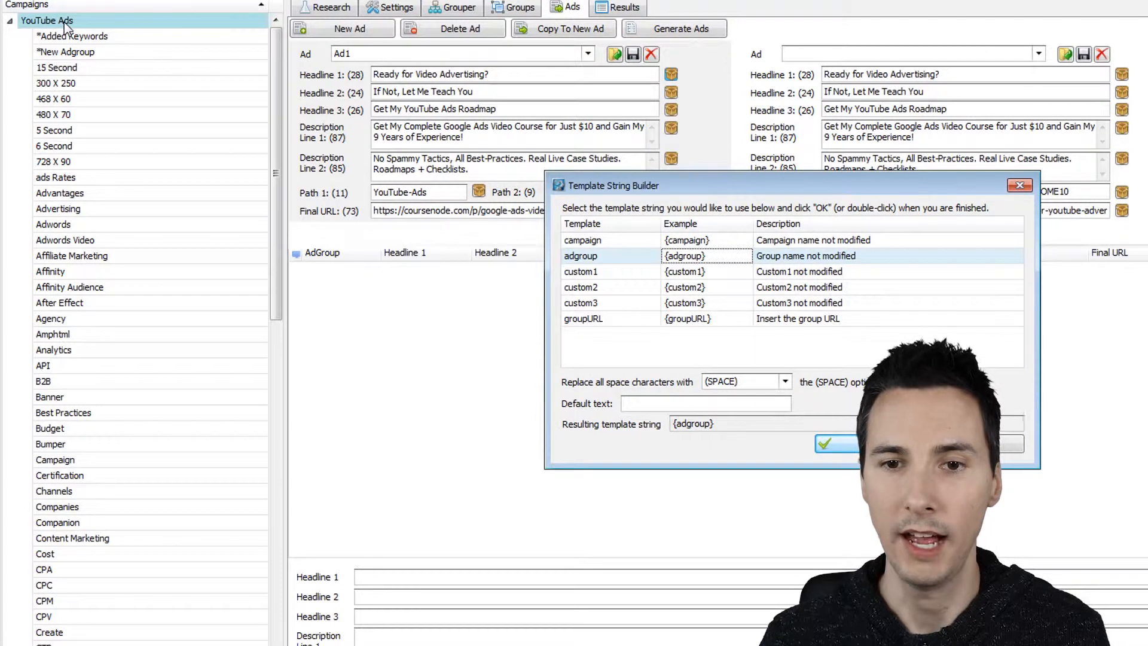
pyautogui.click(628, 246)
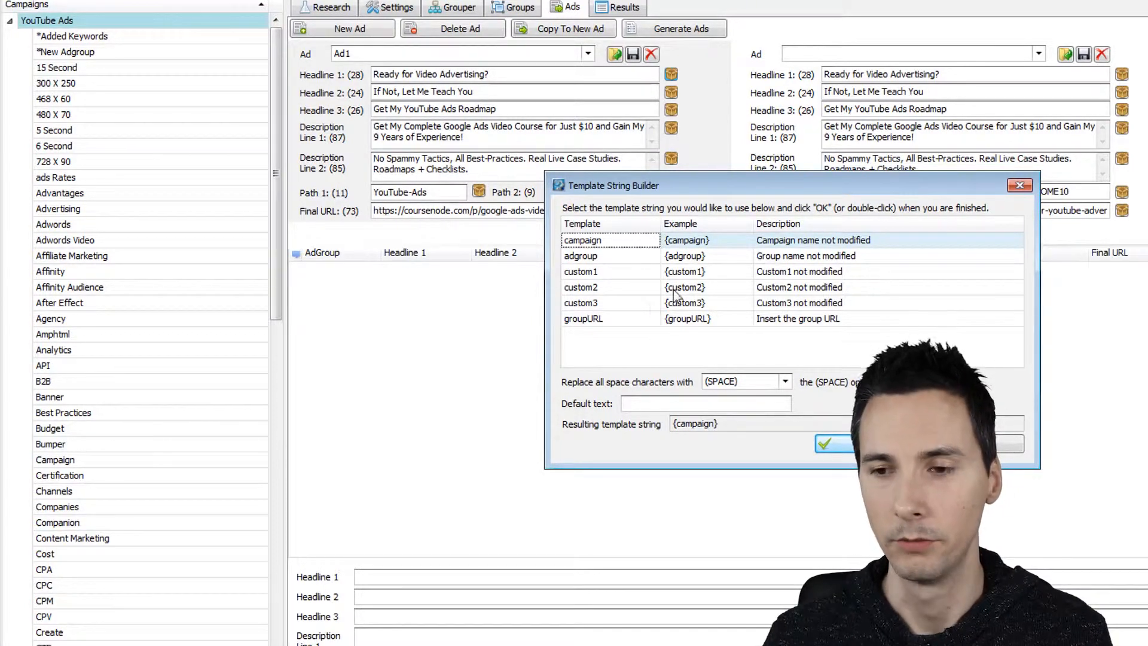
pyautogui.click(721, 256)
pyautogui.click(725, 242)
pyautogui.click(733, 255)
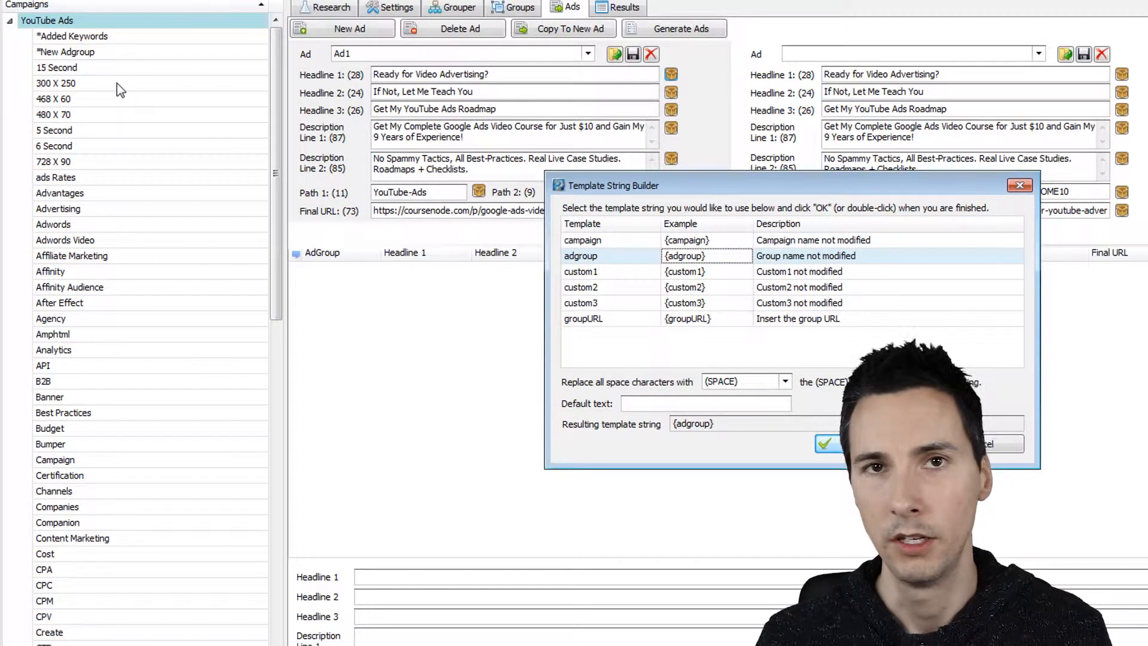
pyautogui.click(723, 273)
pyautogui.click(726, 288)
pyautogui.click(726, 304)
pyautogui.click(728, 320)
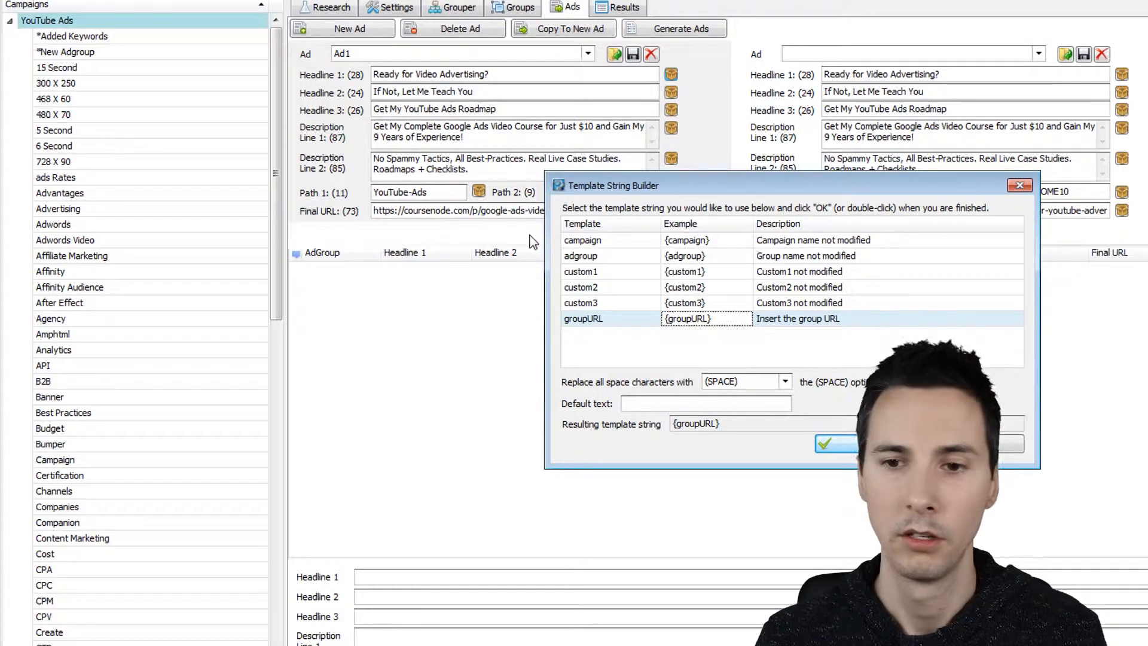
pyautogui.click(968, 444)
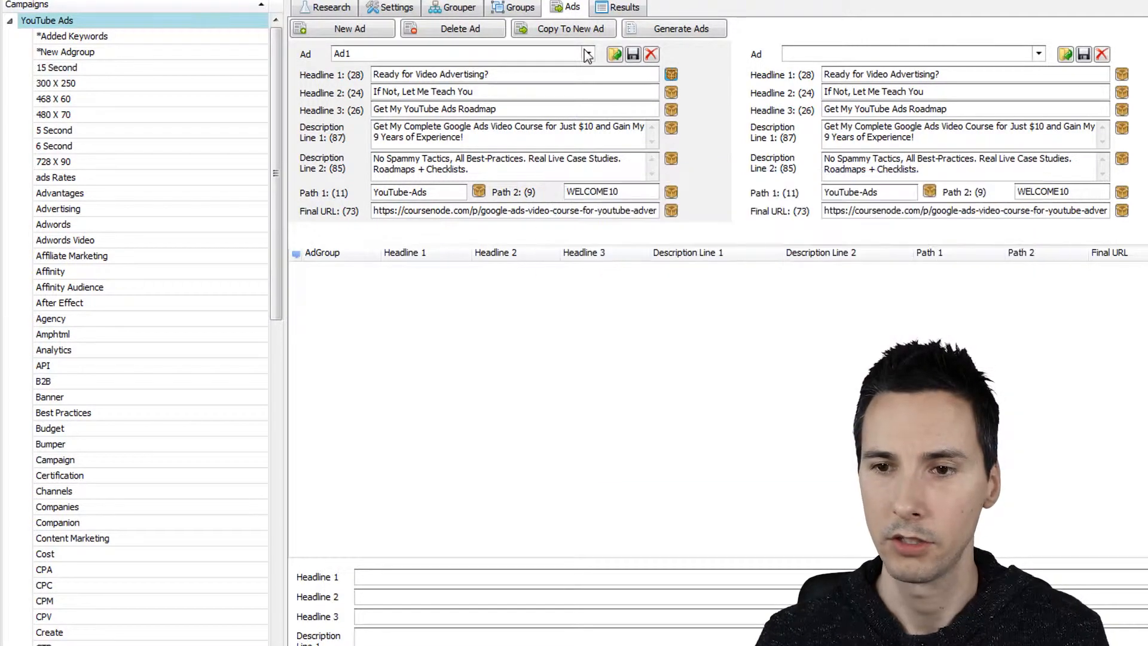
# Check the final URLs assigned to the ad groups and cut the final URL out of Ad1
pyautogui.click(512, 10)
pyautogui.click(823, 281)
pyautogui.click(820, 343)
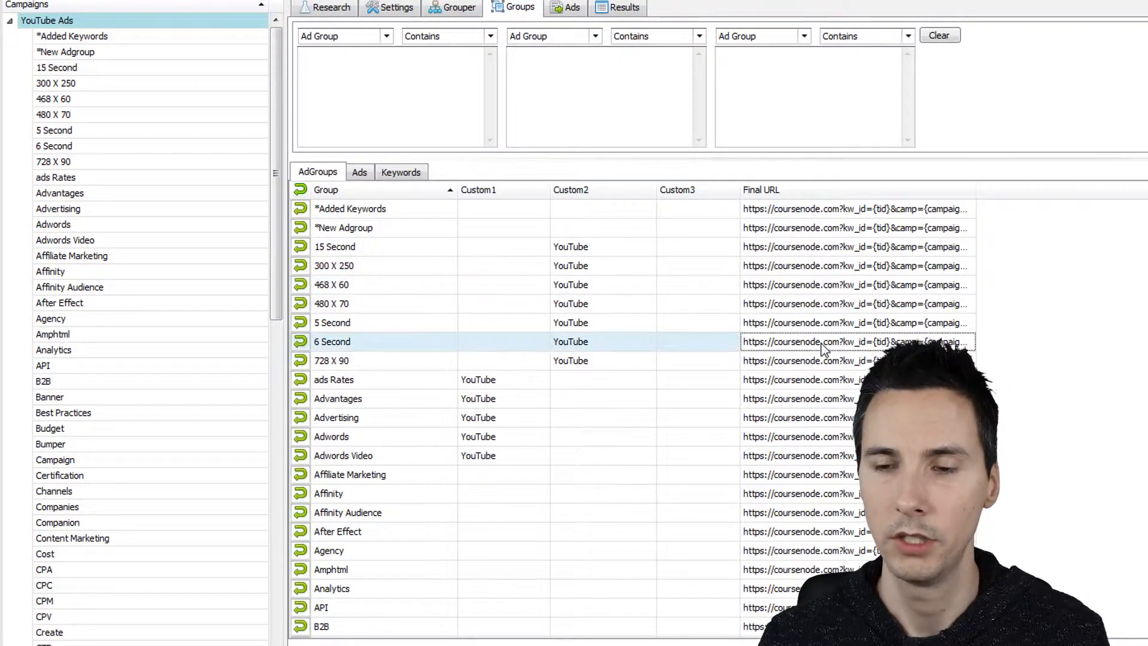
pyautogui.click(566, 7)
pyautogui.doubleClick(528, 211)
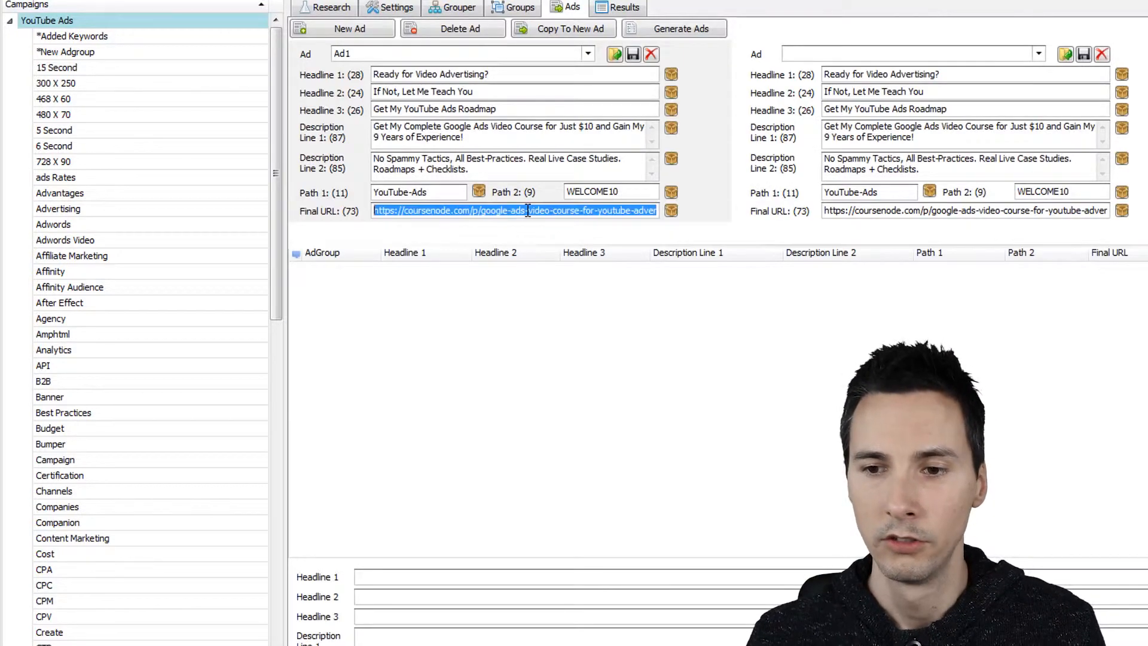
pyautogui.hotkey('ctrl', 'x')
pyautogui.click(520, 8)
pyautogui.click(662, 302)
pyautogui.hotkey('ctrl', 'a')
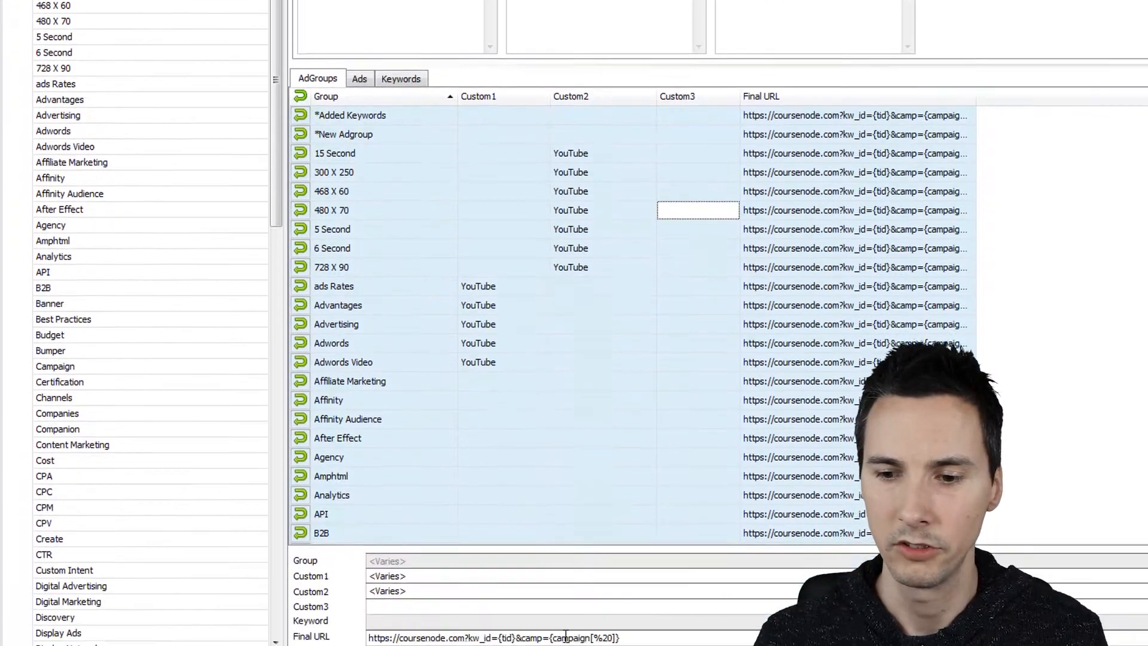
pyautogui.doubleClick(566, 638)
pyautogui.hotkey('ctrl', 'v')
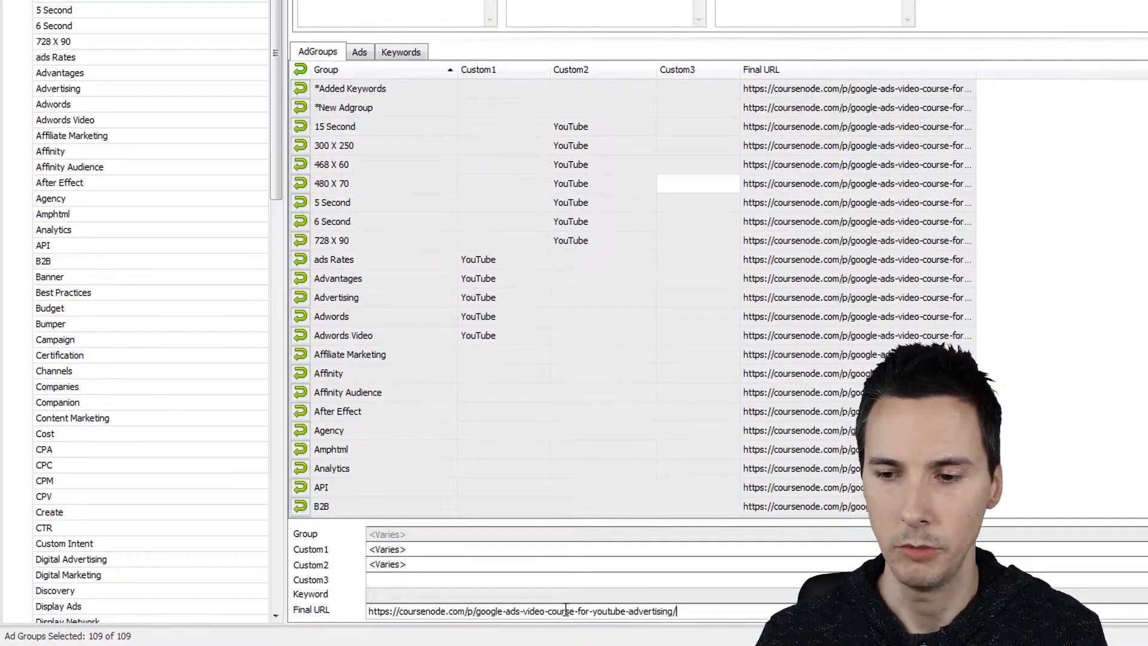
pyautogui.click(699, 248)
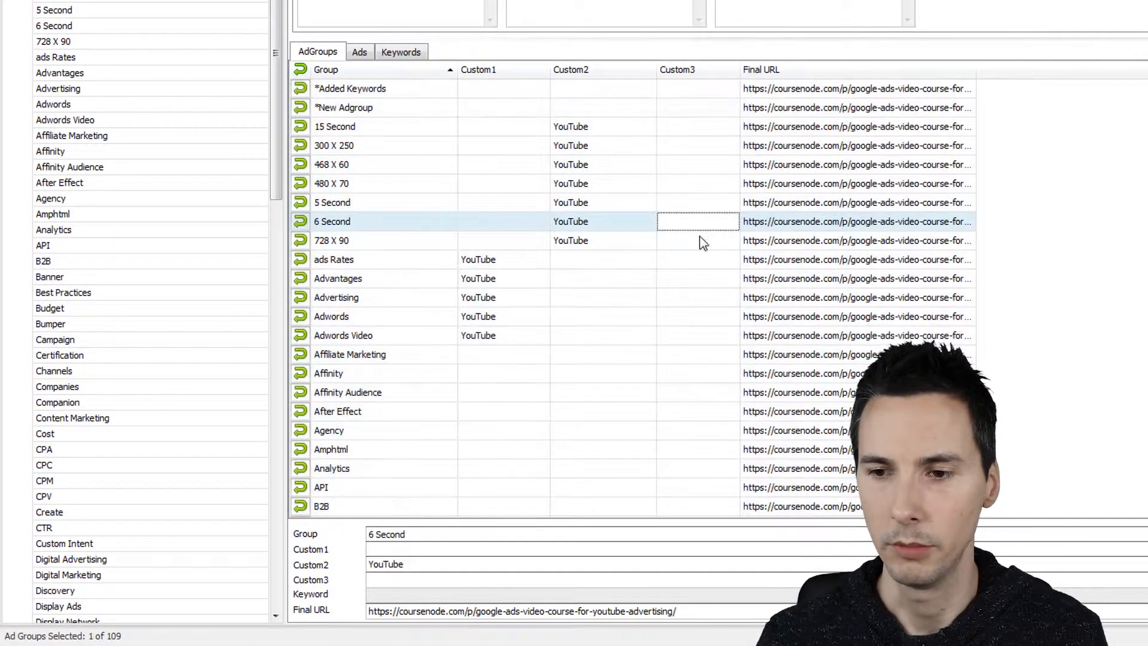
pyautogui.click(699, 354)
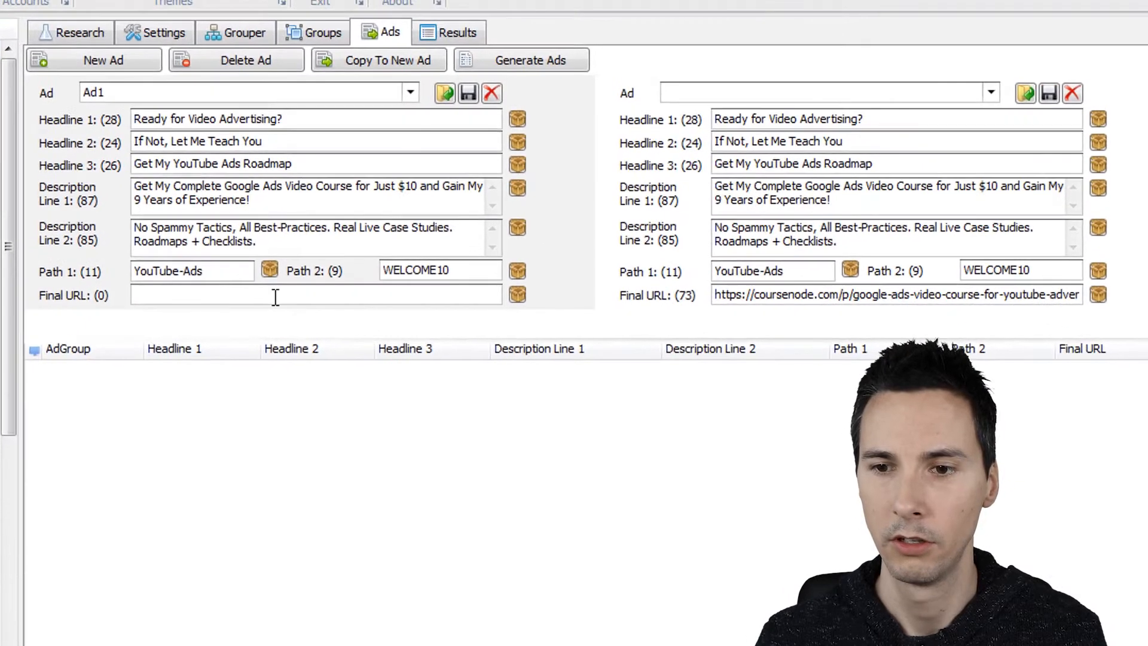
# Insert the {groupURL} template string as Ad1's Final URL
pyautogui.click(320, 250)
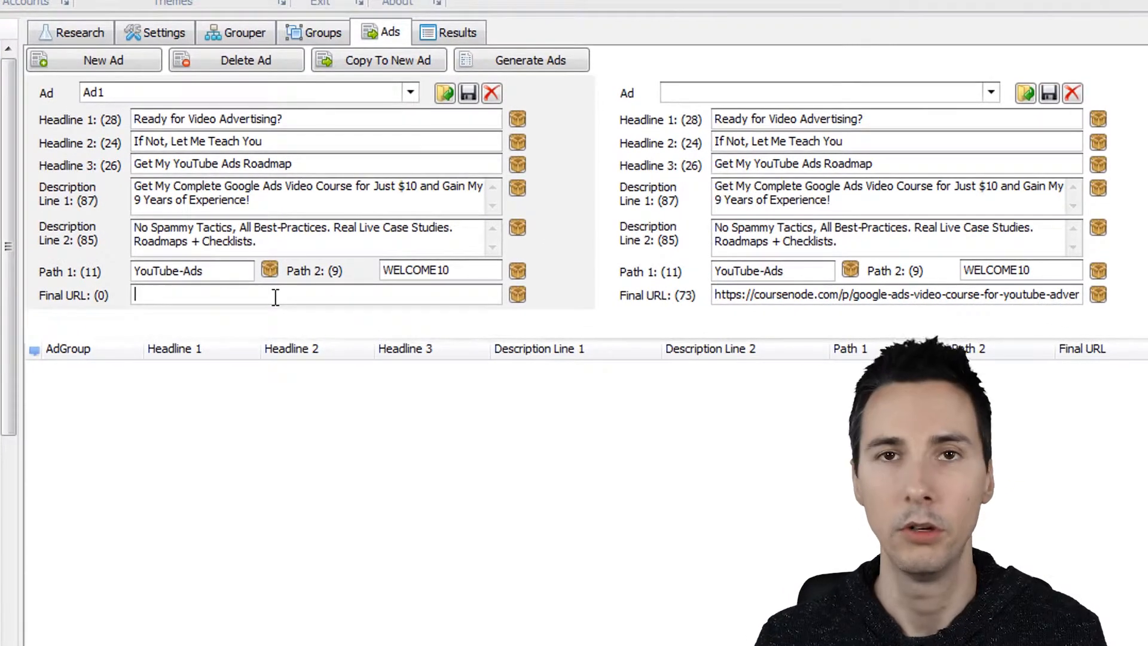
pyautogui.click(517, 295)
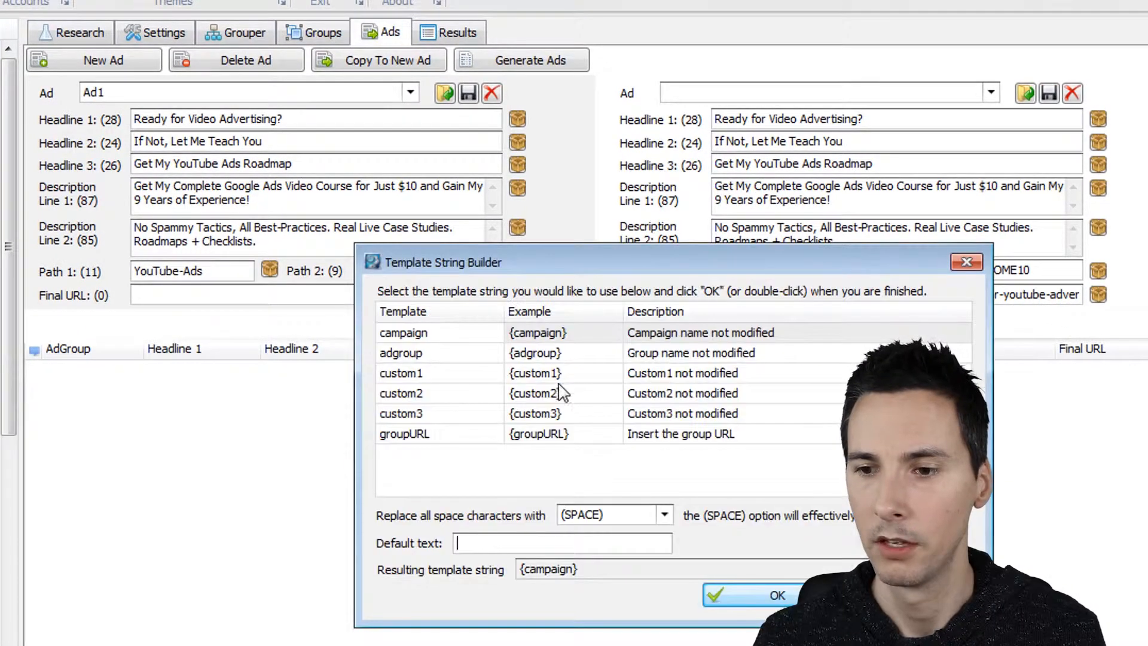
pyautogui.click(589, 435)
pyautogui.click(737, 595)
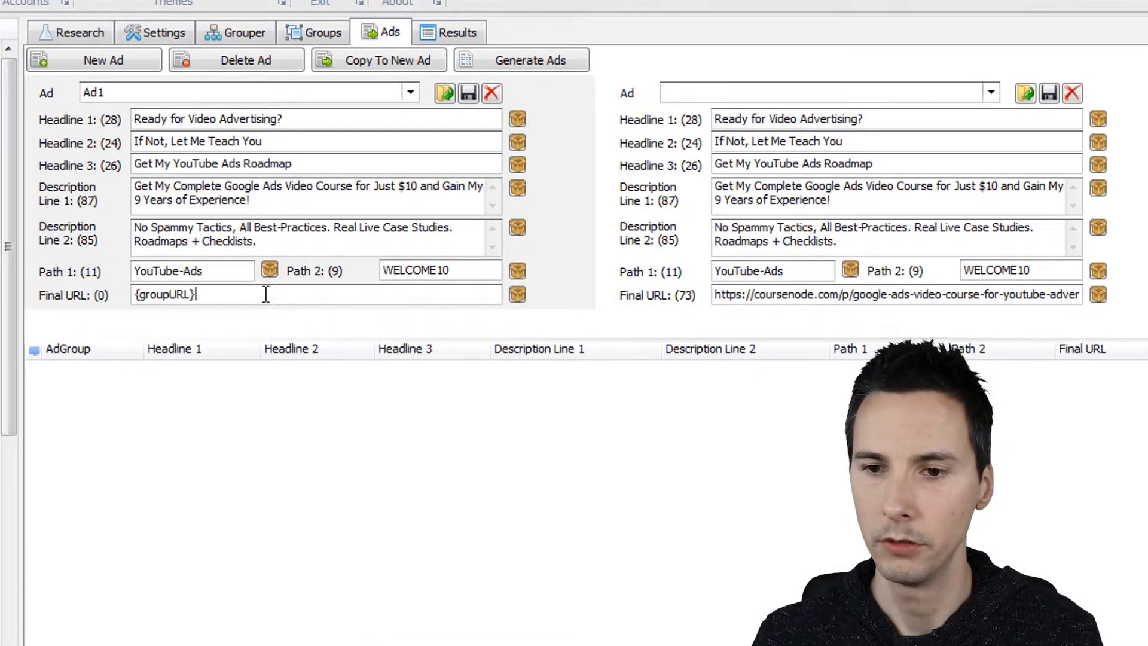
# Copy {groupURL} from Ad1 and replace the second ad's Final URL with it
pyautogui.moveTo(265, 294); pyautogui.dragTo(30, 286)
pyautogui.click(865, 293)
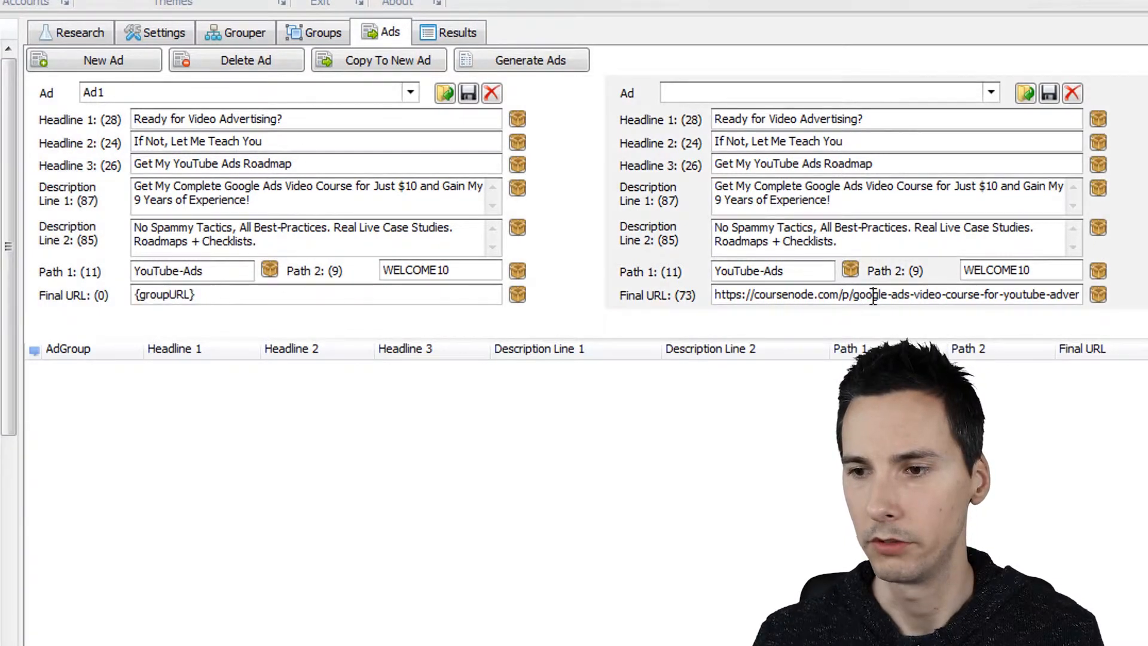
pyautogui.hotkey('ctrl', 'a')
pyautogui.hotkey('ctrl', 'v')
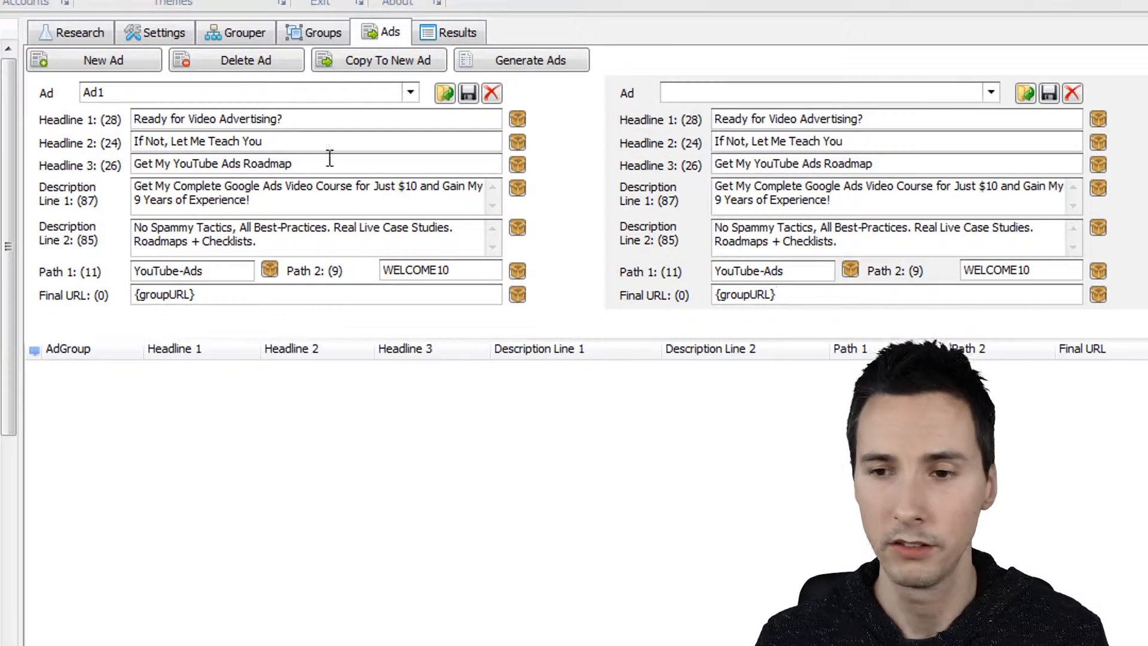
# Replace Ad1's Headline 1 text with the {adgroup} template string
pyautogui.moveTo(328, 123); pyautogui.dragTo(124, 111)
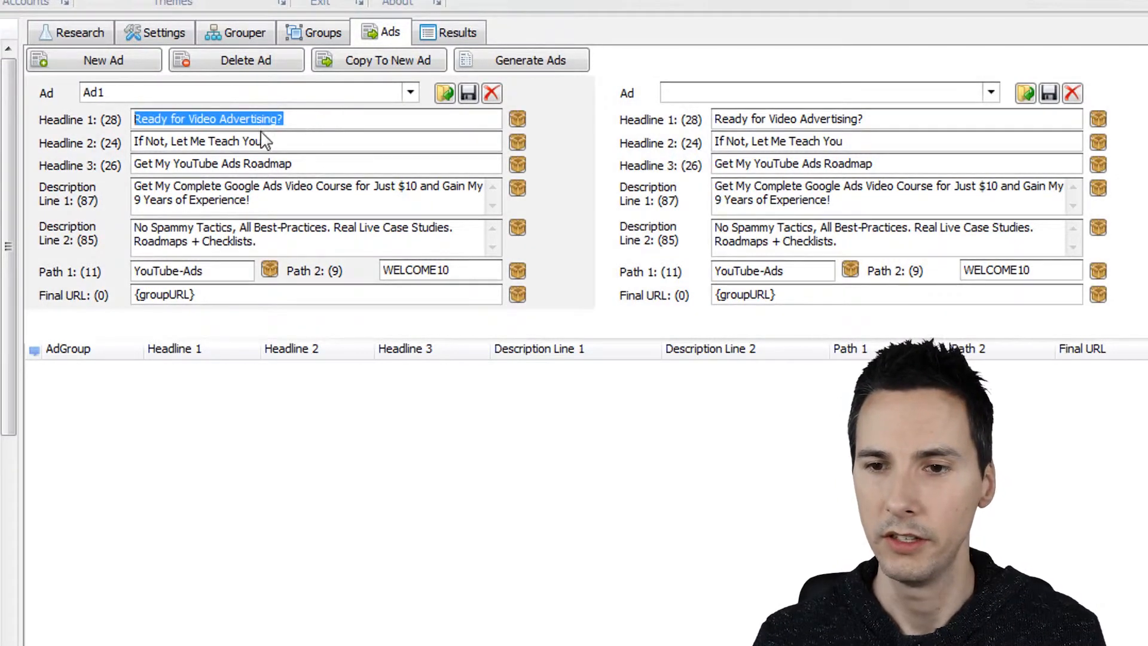
pyautogui.press('BackSpace')
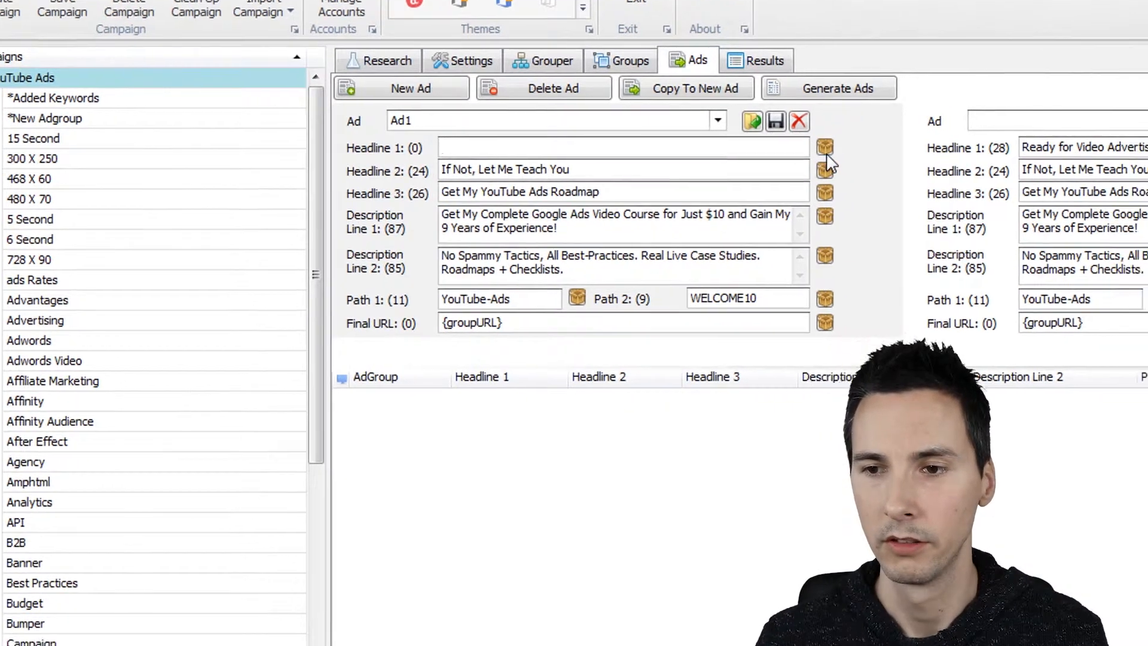
pyautogui.click(865, 160)
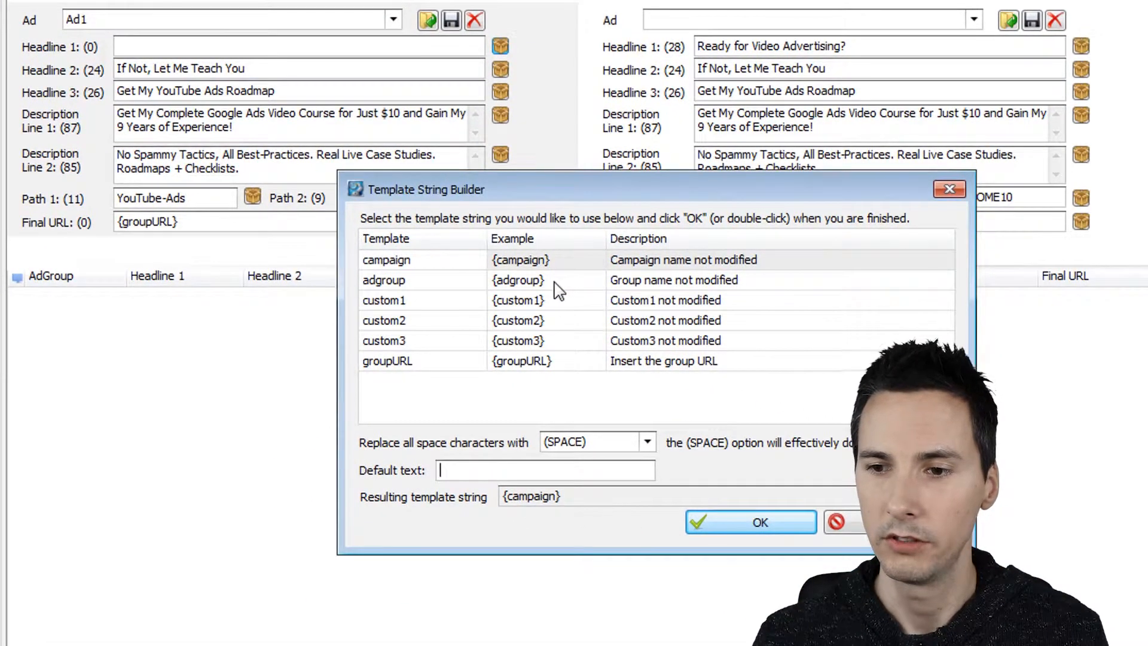
pyautogui.click(606, 299)
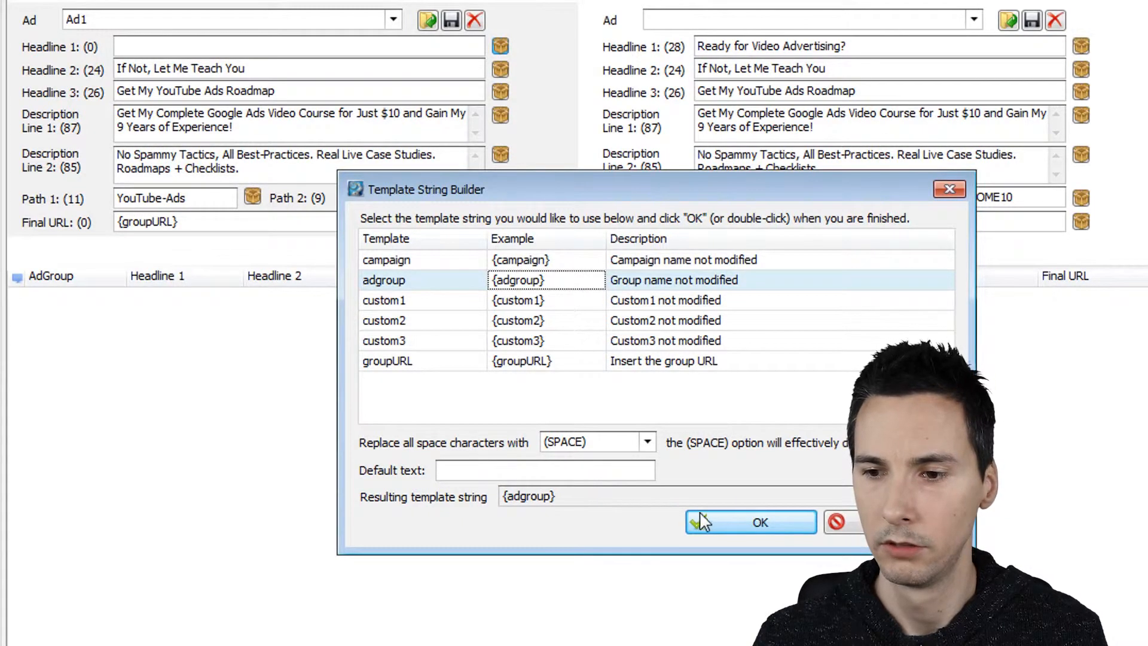
pyautogui.click(736, 524)
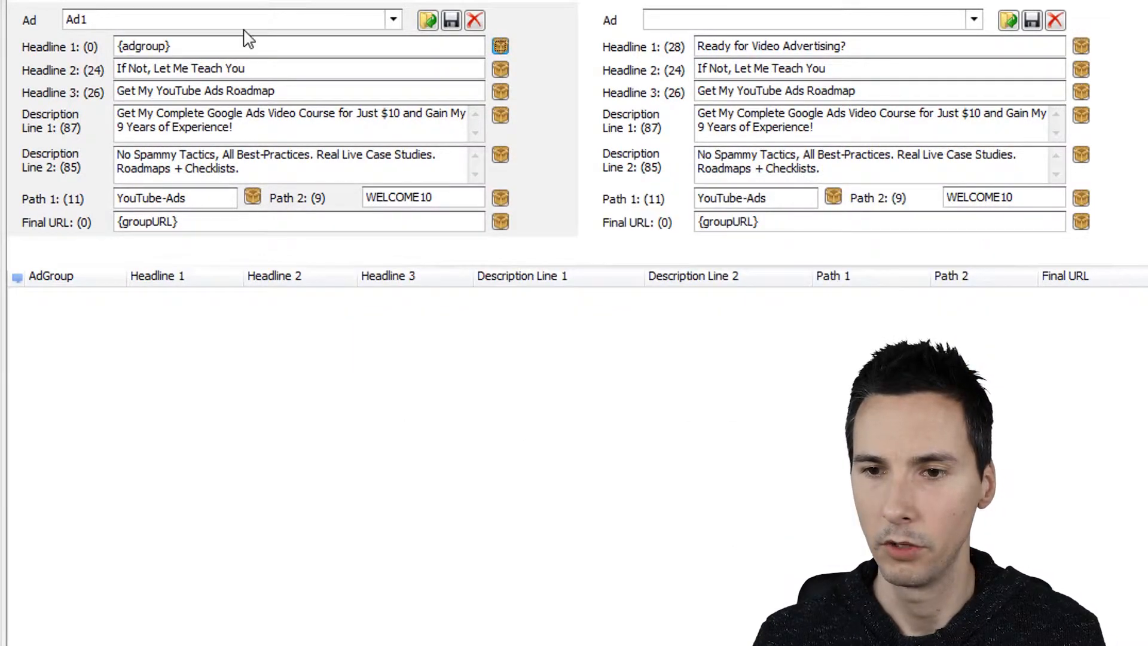
# Add the {campaign} template string after {adgroup} in Ad1's Headline 1
pyautogui.click(295, 48)
pyautogui.click(500, 46)
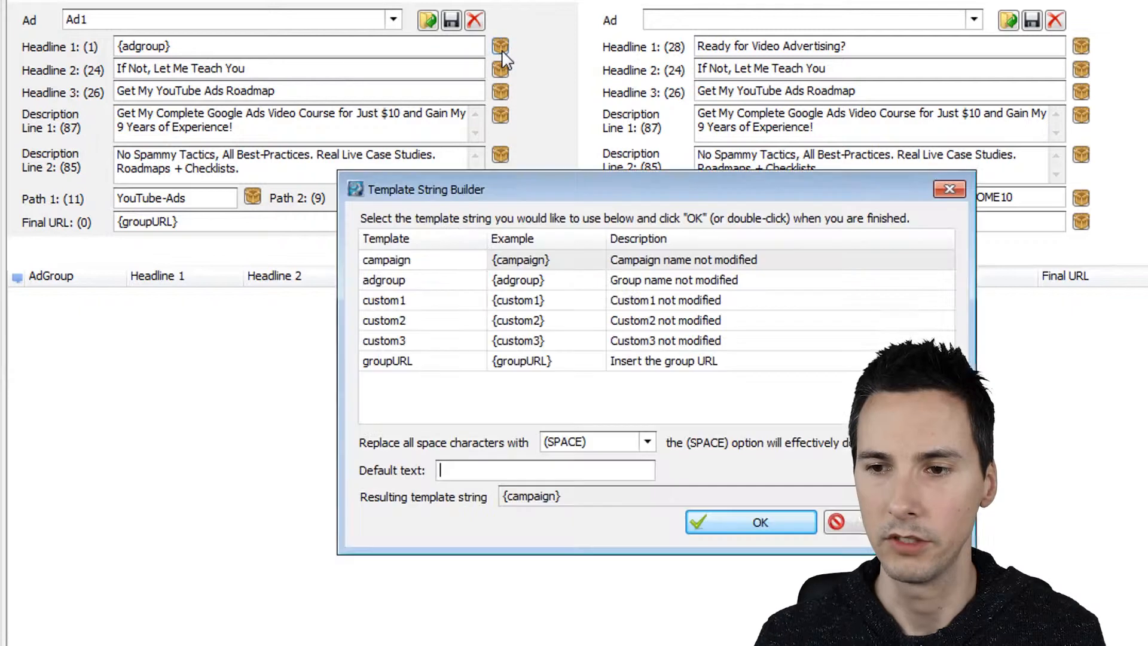
pyautogui.click(610, 263)
pyautogui.click(755, 525)
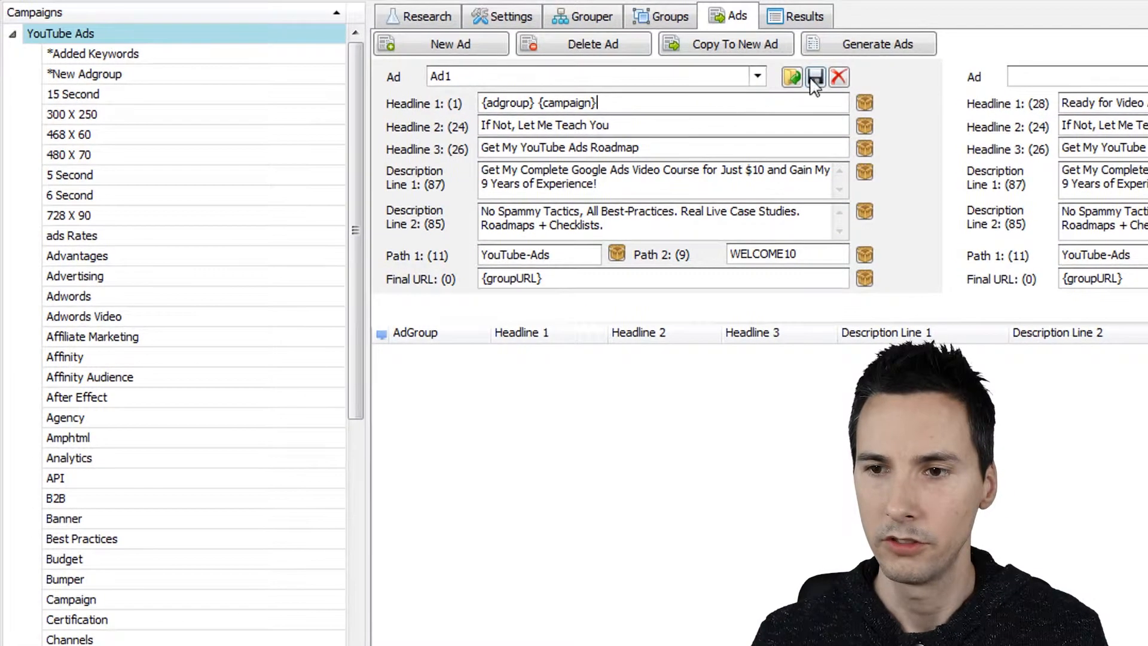
# Generate the ads for all ad groups and widen the Headline 1 column to review the full headlines
pyautogui.click(874, 51)
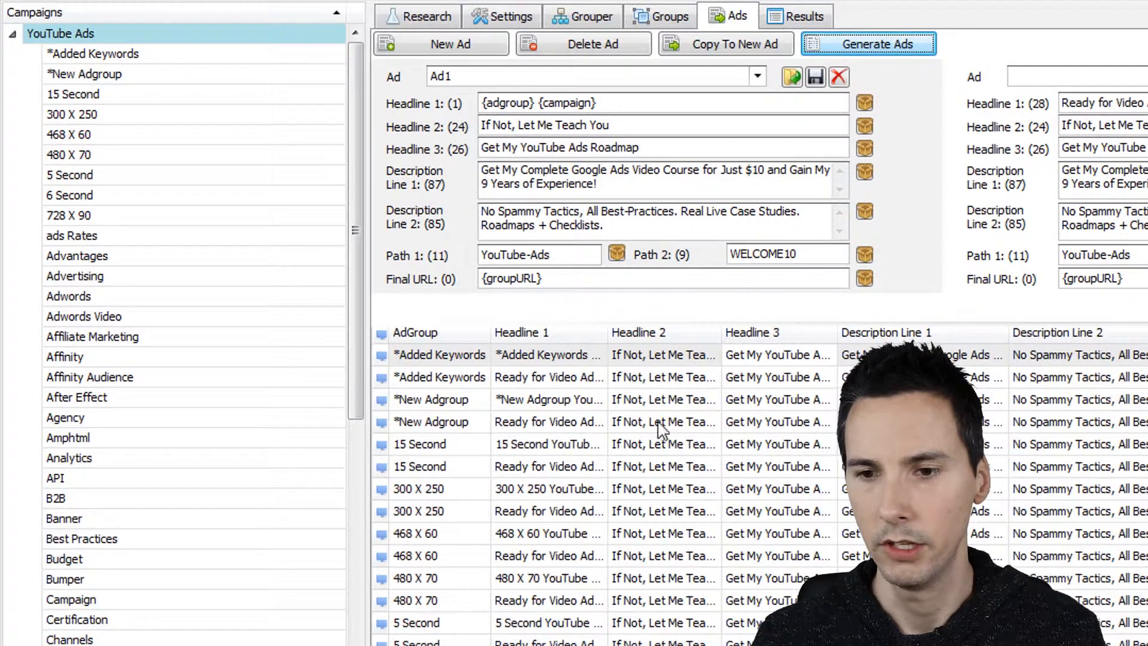
pyautogui.click(545, 467)
pyautogui.moveTo(608, 333); pyautogui.dragTo(728, 332)
pyautogui.click(649, 399)
pyautogui.click(607, 444)
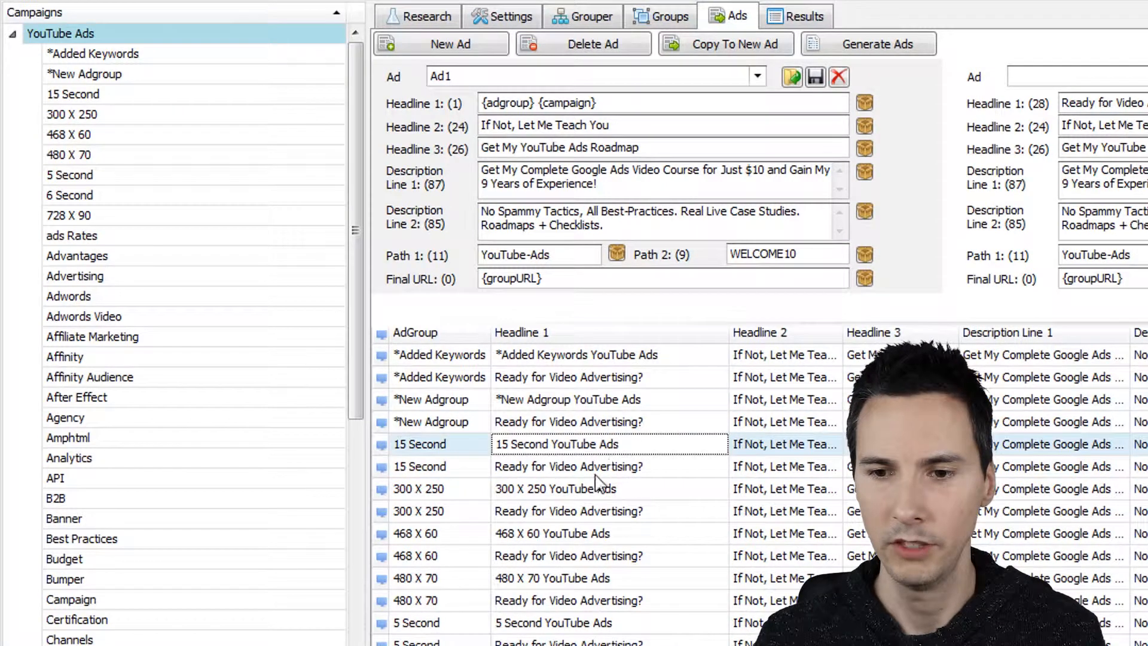
pyautogui.click(613, 469)
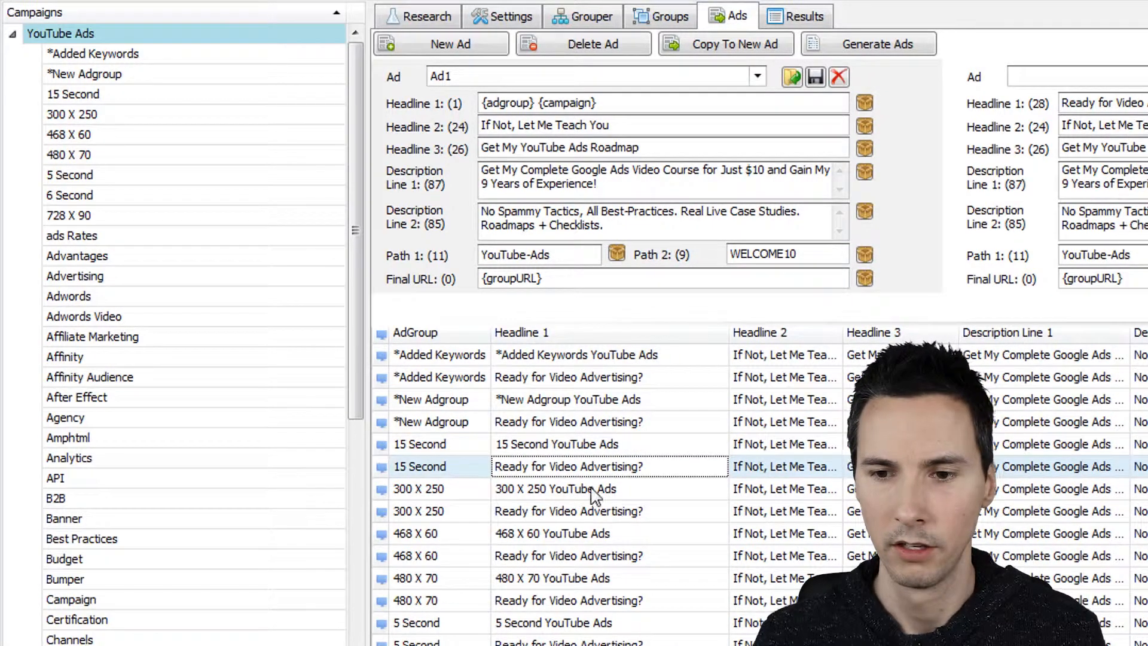
pyautogui.click(595, 491)
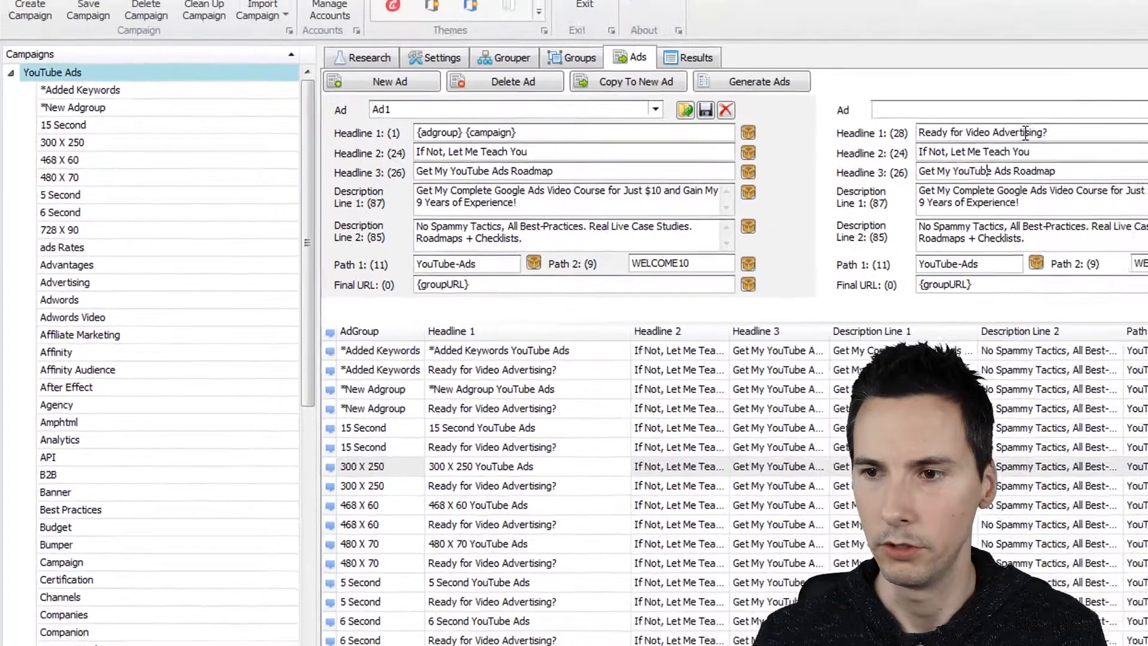
# Delete the second ad template and remove all generated ads from the list
pyautogui.moveTo(1051, 134); pyautogui.dragTo(808, 139)
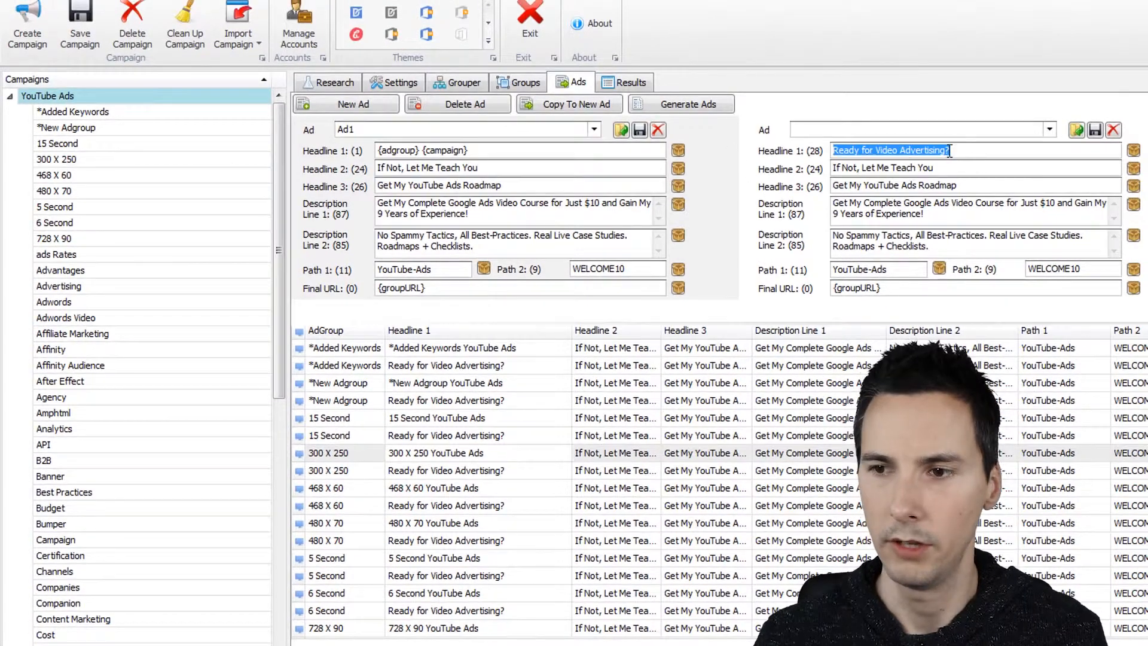
pyautogui.moveTo(950, 151); pyautogui.dragTo(812, 149)
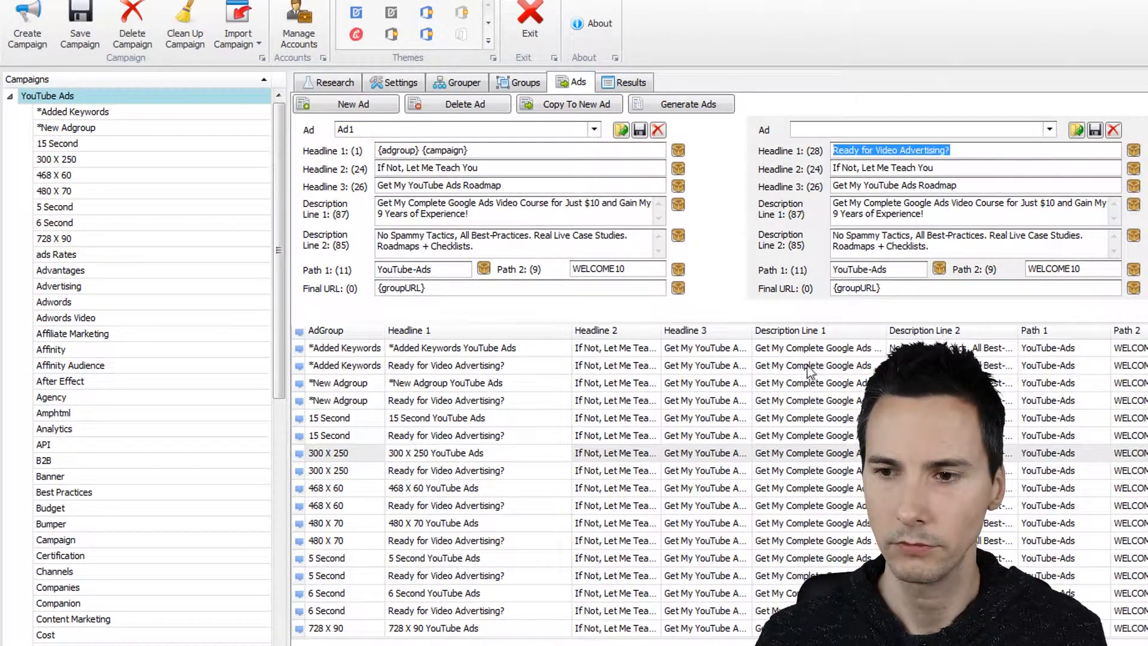
pyautogui.click(497, 106)
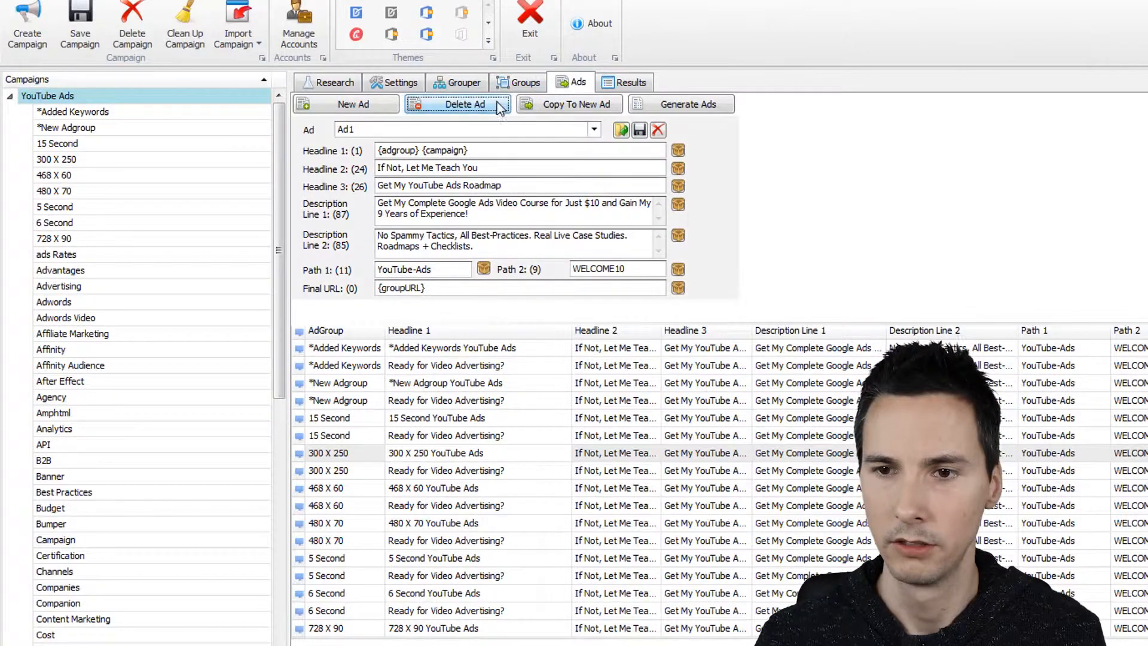
pyautogui.click(579, 488)
pyautogui.hotkey('ctrl', 'a')
pyautogui.press('Delete')
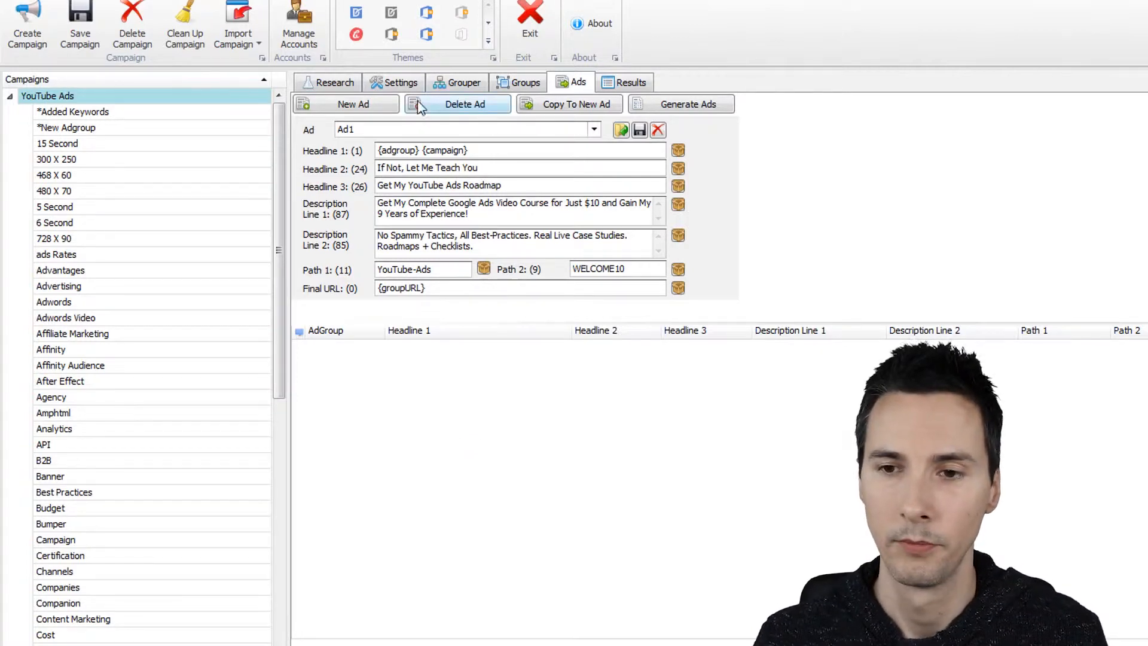
# Generate the ads for every ad group from Ad1 and look through their headlines
pyautogui.click(668, 113)
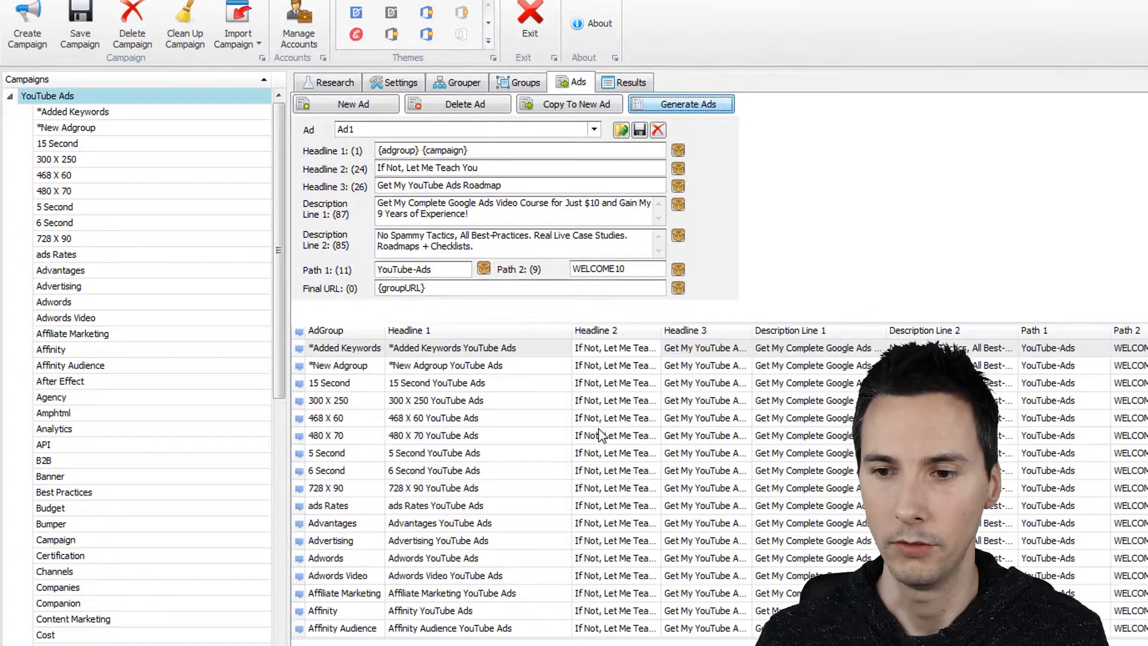
pyautogui.click(529, 453)
pyautogui.scroll(-3, 558, 463)
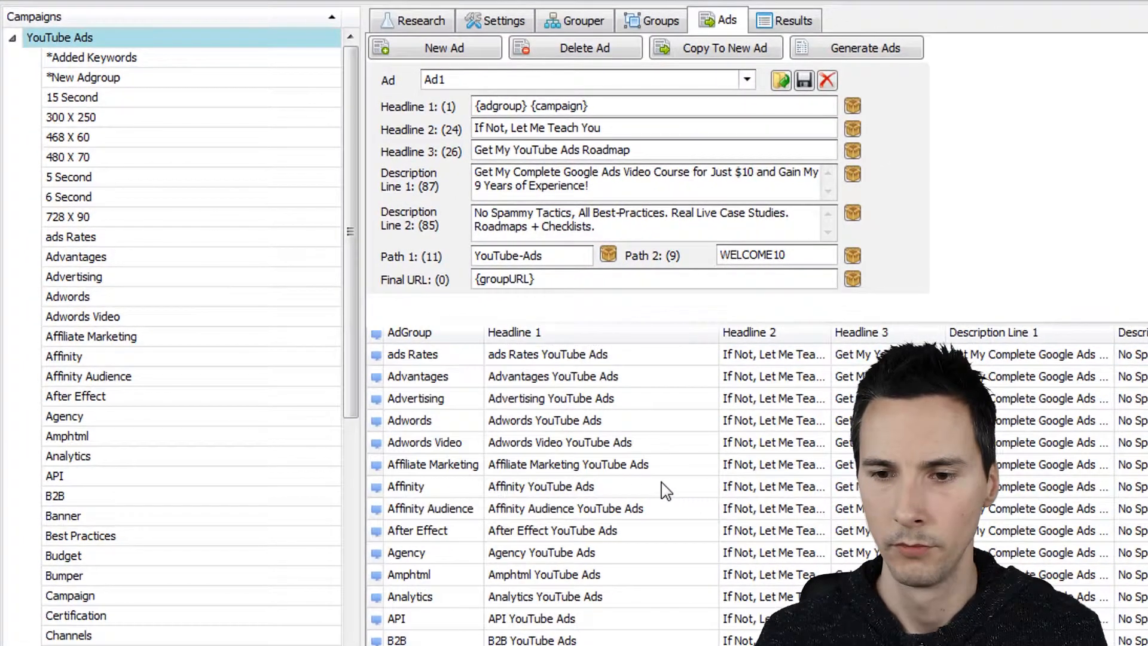
# Change Headline 1 of the After Effect ad group's ad to "After Effects YouTube Ads"
pyautogui.click(594, 529)
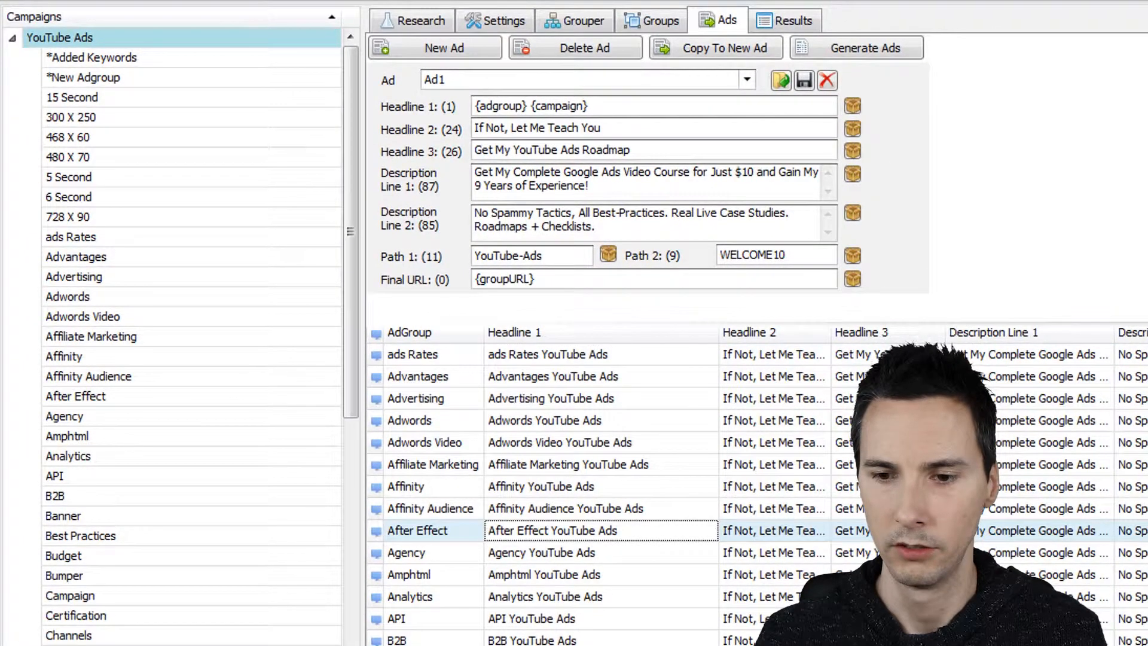
pyautogui.click(549, 530)
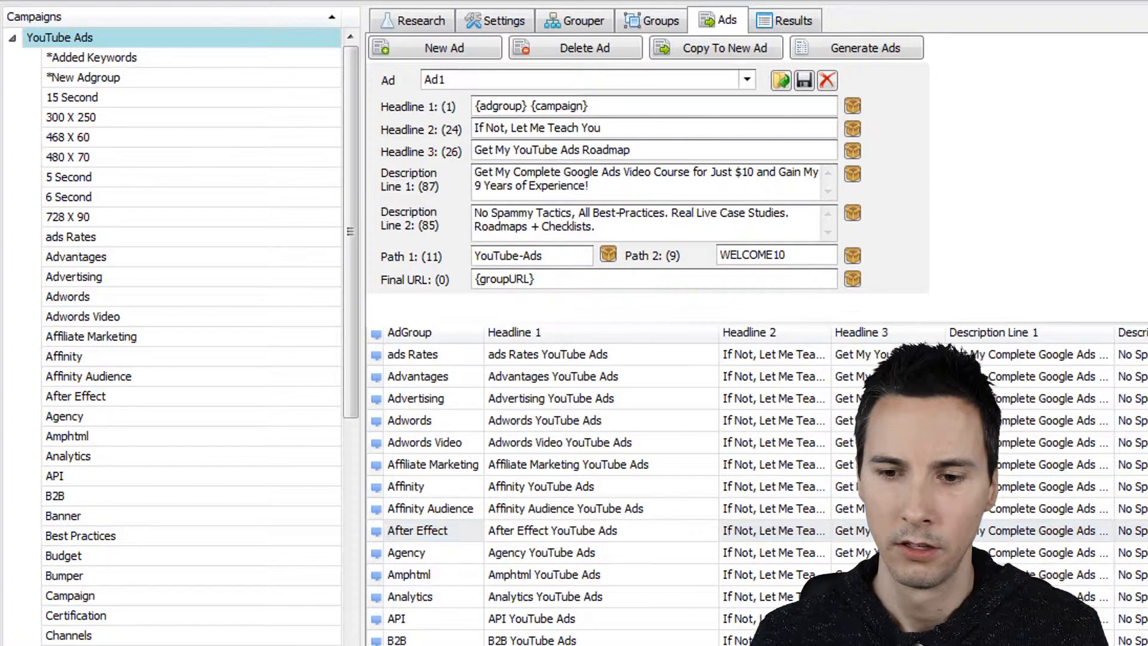
pyautogui.write('s')
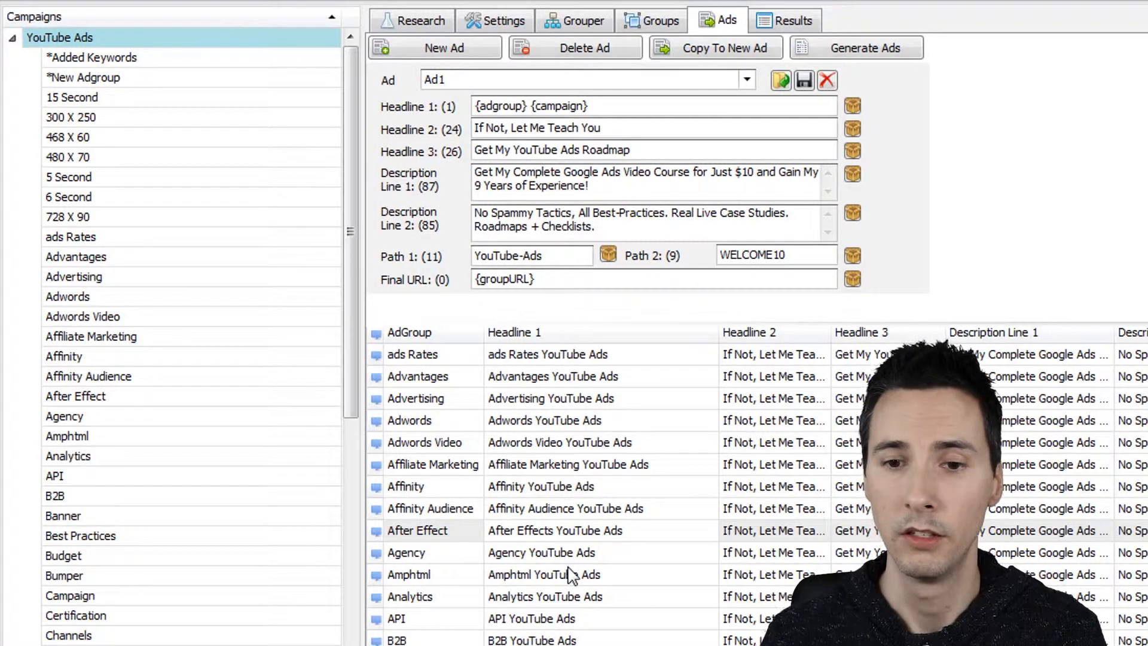
# Review the generated ads of individual ad groups, including Adwords Video, Affiliate Marketing, Google Ads, Ideas and After Effect
pyautogui.click(159, 317)
pyautogui.click(562, 397)
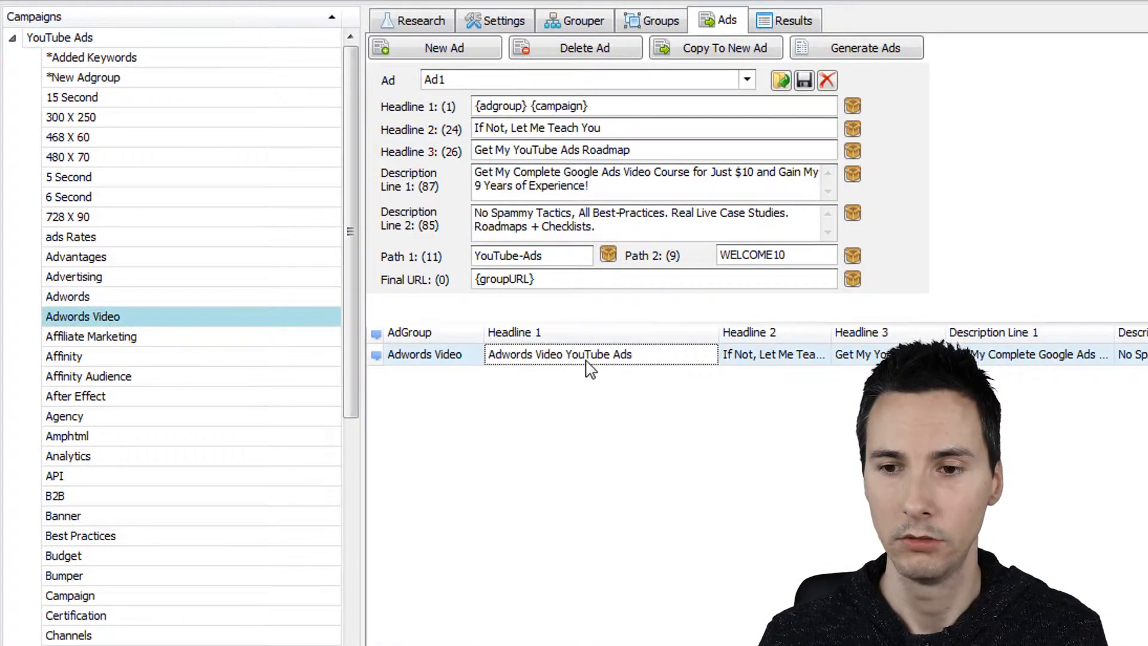
pyautogui.click(190, 338)
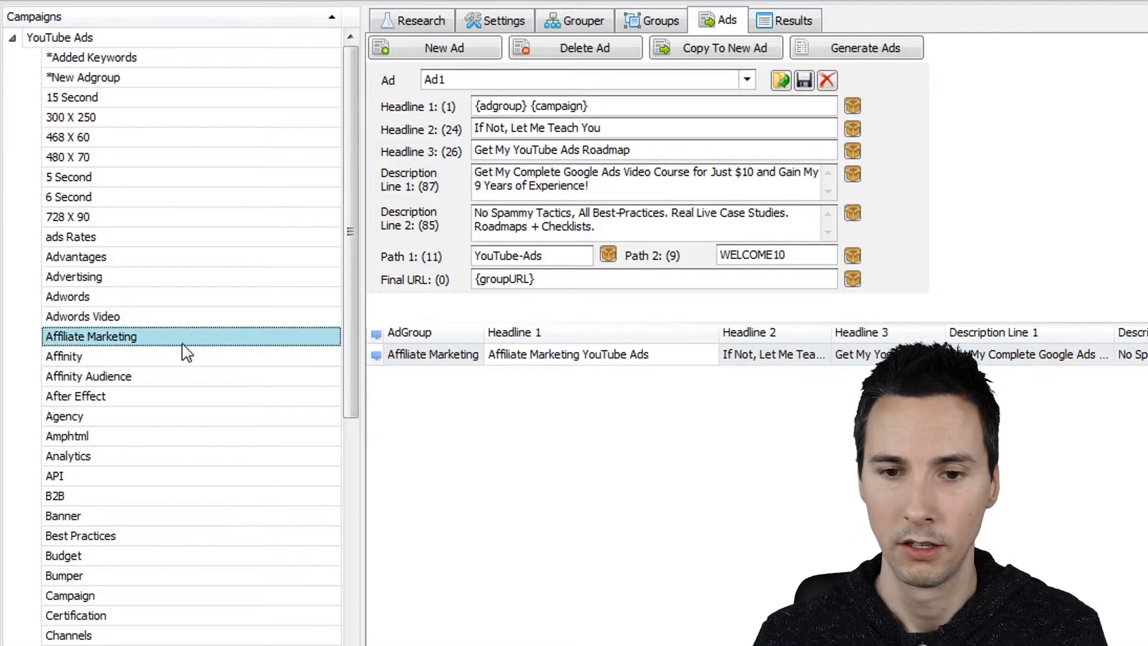
pyautogui.scroll(-11, 137, 513)
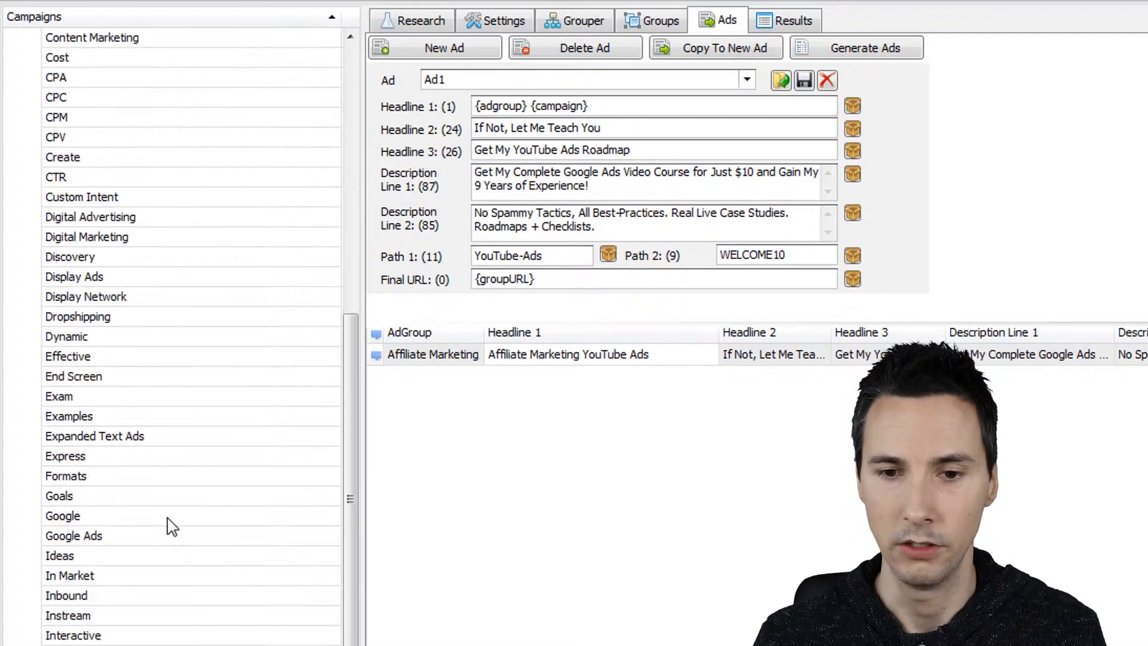
pyautogui.click(153, 536)
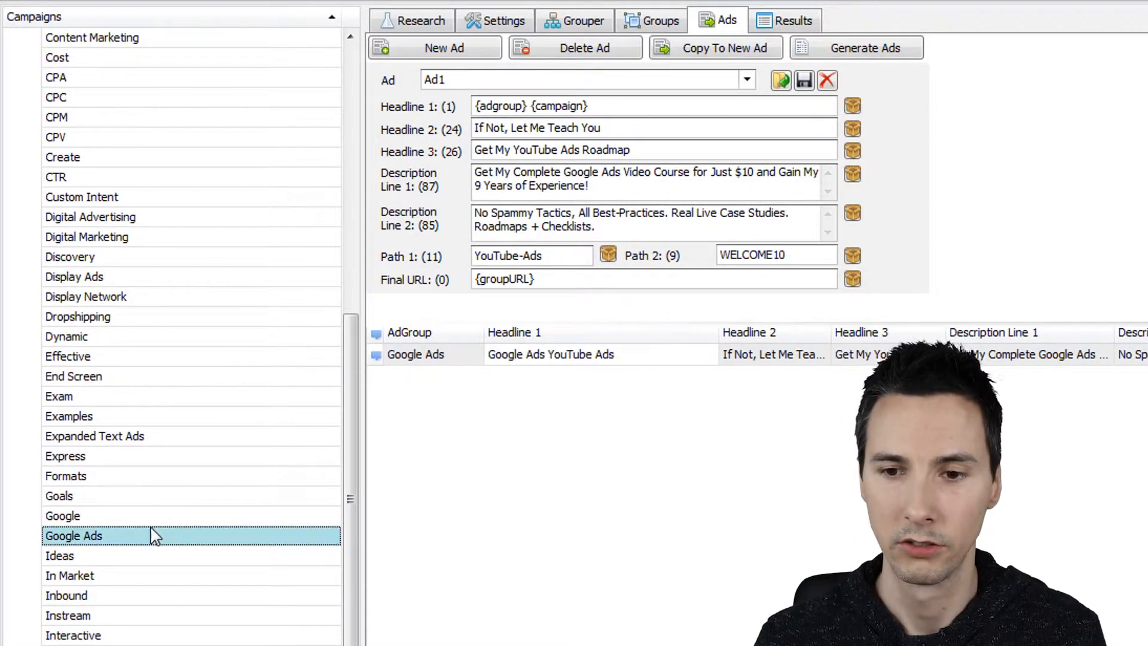
pyautogui.click(605, 356)
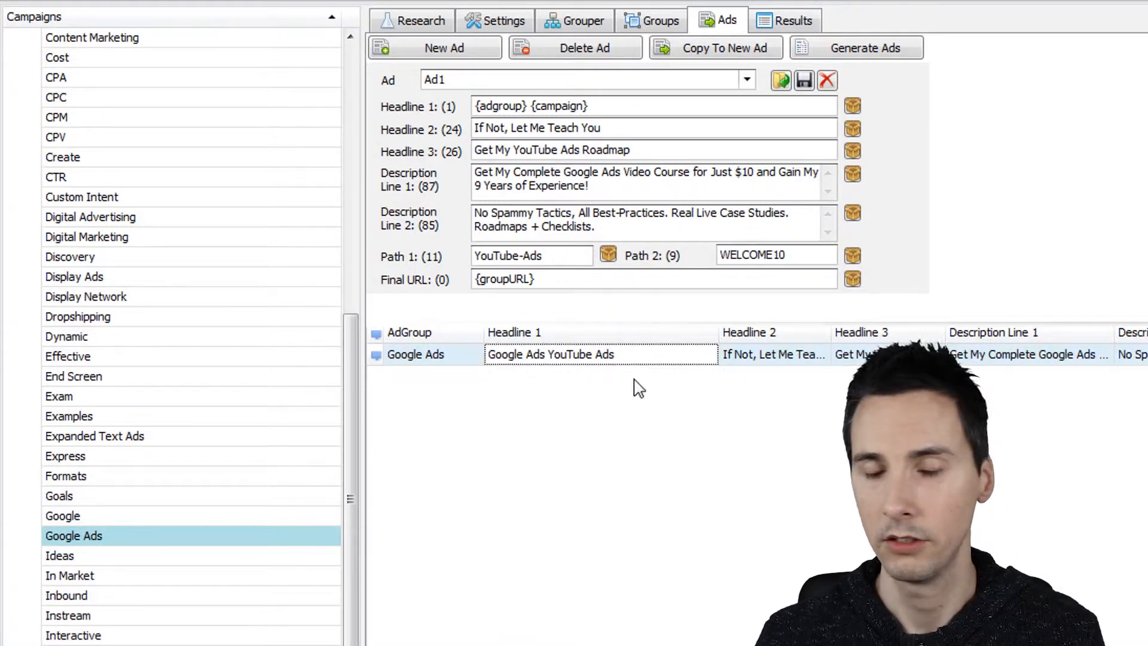
pyautogui.click(193, 555)
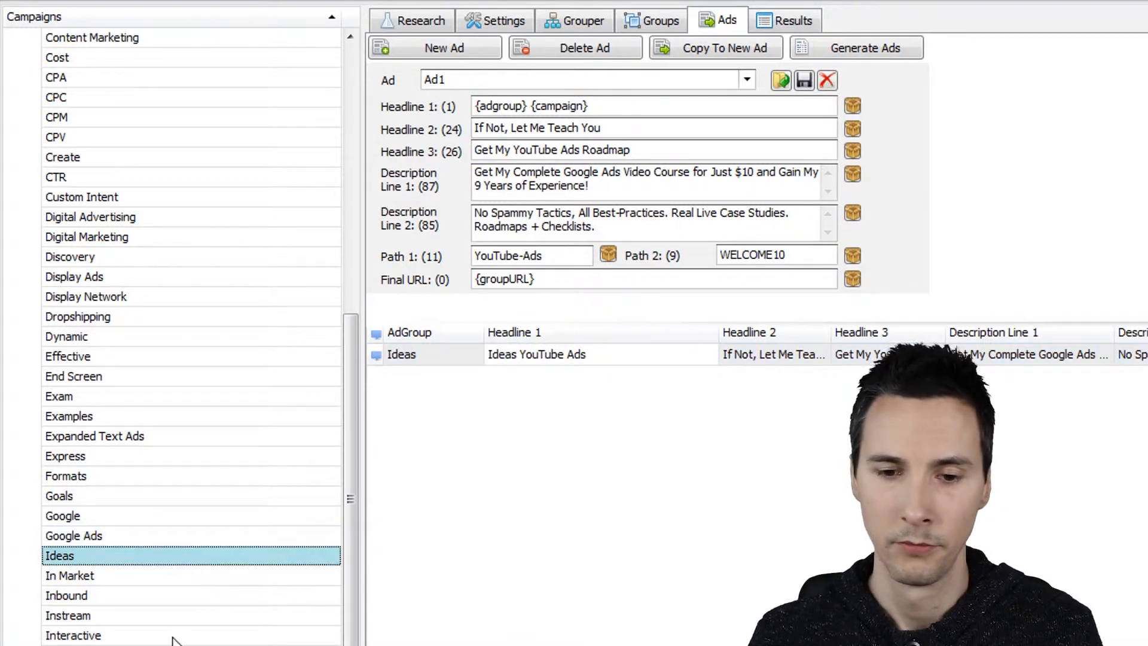
pyautogui.scroll(-10, 174, 640)
pyautogui.scroll(15, 222, 347)
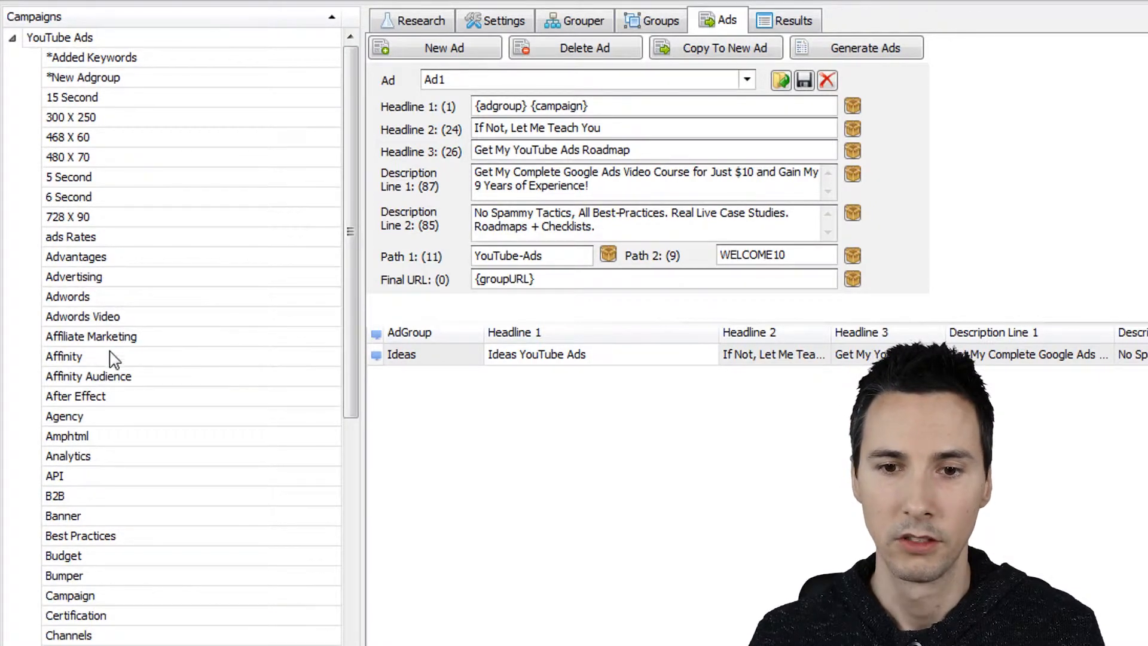
pyautogui.click(114, 394)
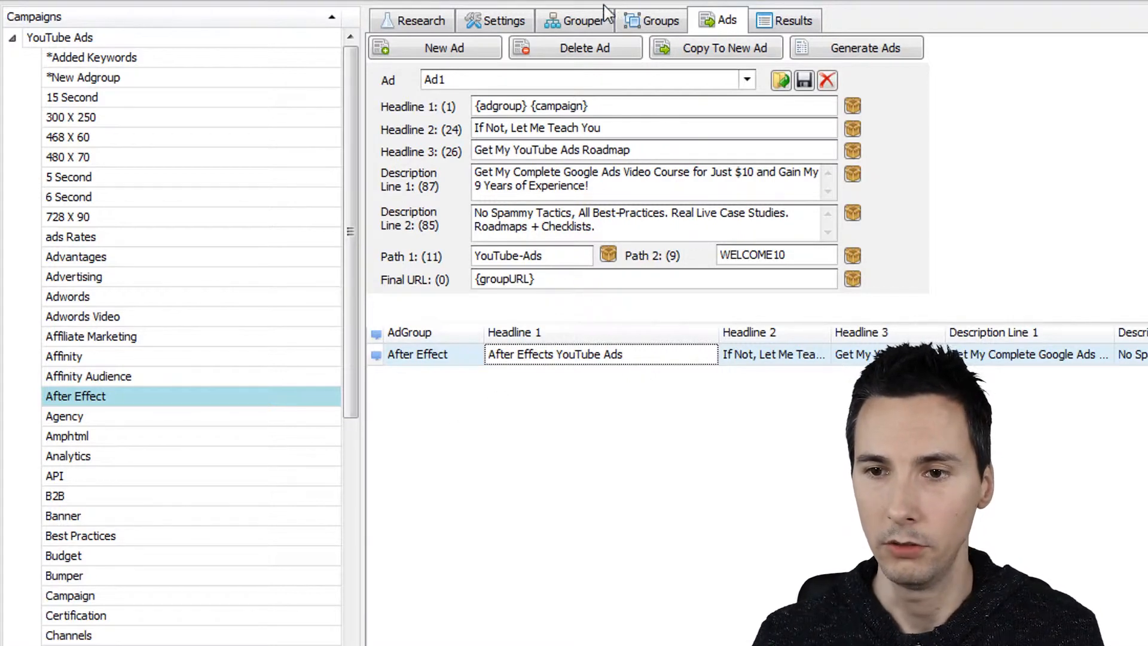
# Examine the Custom1 and Custom2 values assigned to the ad groups in the Groups list
pyautogui.click(602, 23)
pyautogui.click(634, 21)
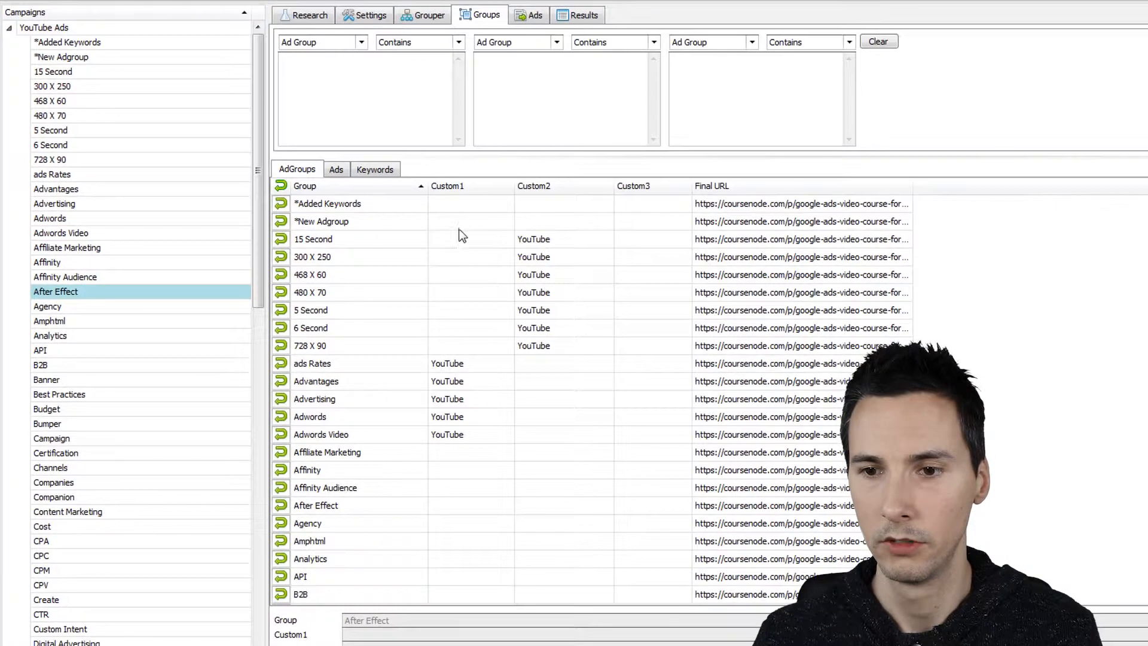
pyautogui.click(638, 308)
pyautogui.click(472, 273)
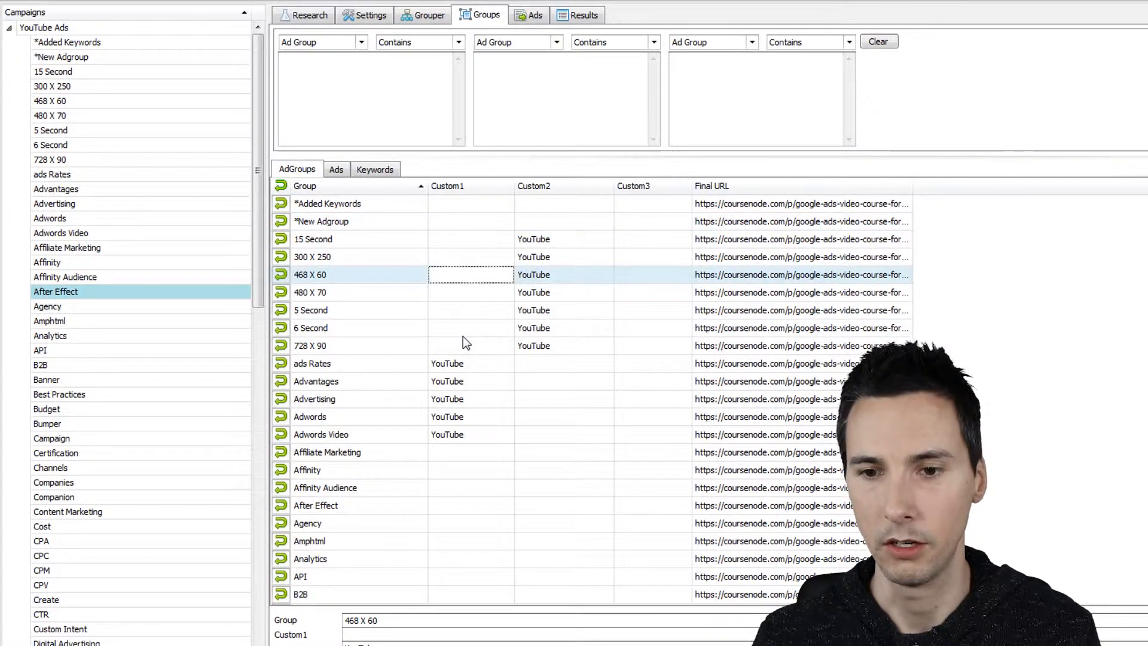
pyautogui.scroll(-3, 442, 340)
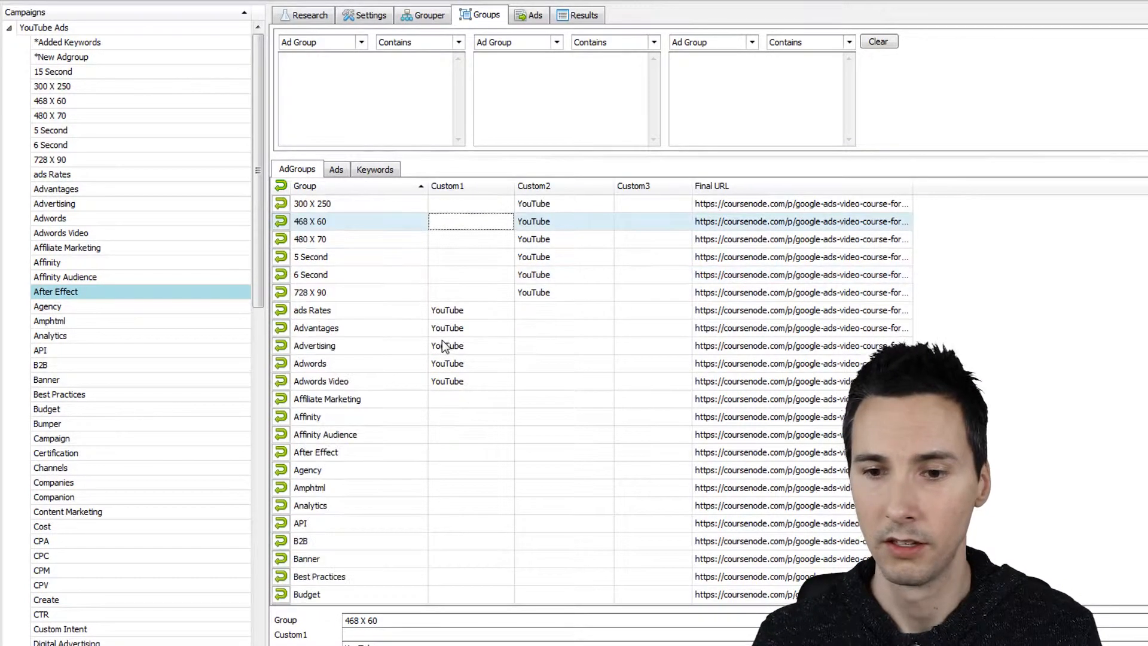
pyautogui.click(471, 349)
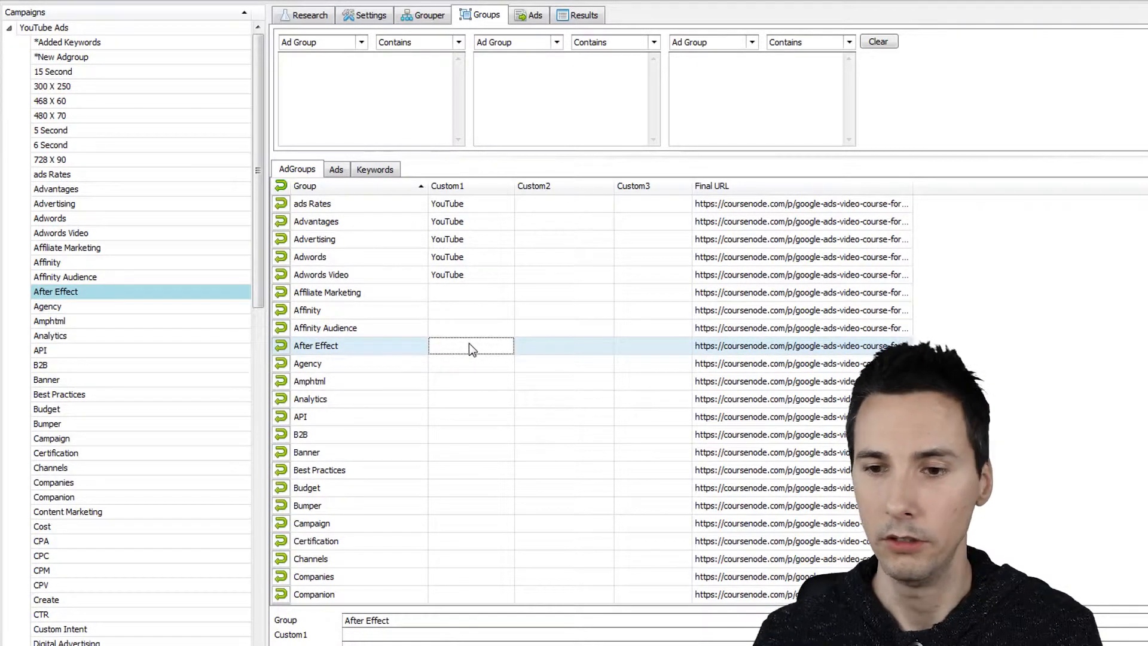
pyautogui.scroll(3, 469, 345)
pyautogui.click(469, 309)
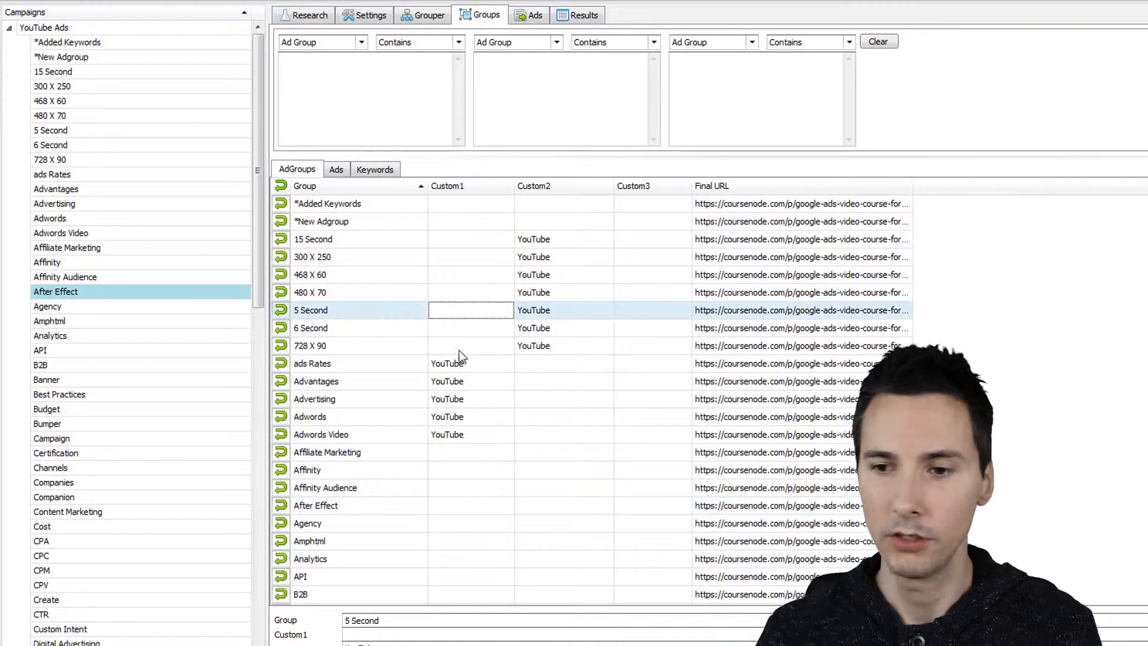
pyautogui.press('Down')
pyautogui.press('Down')
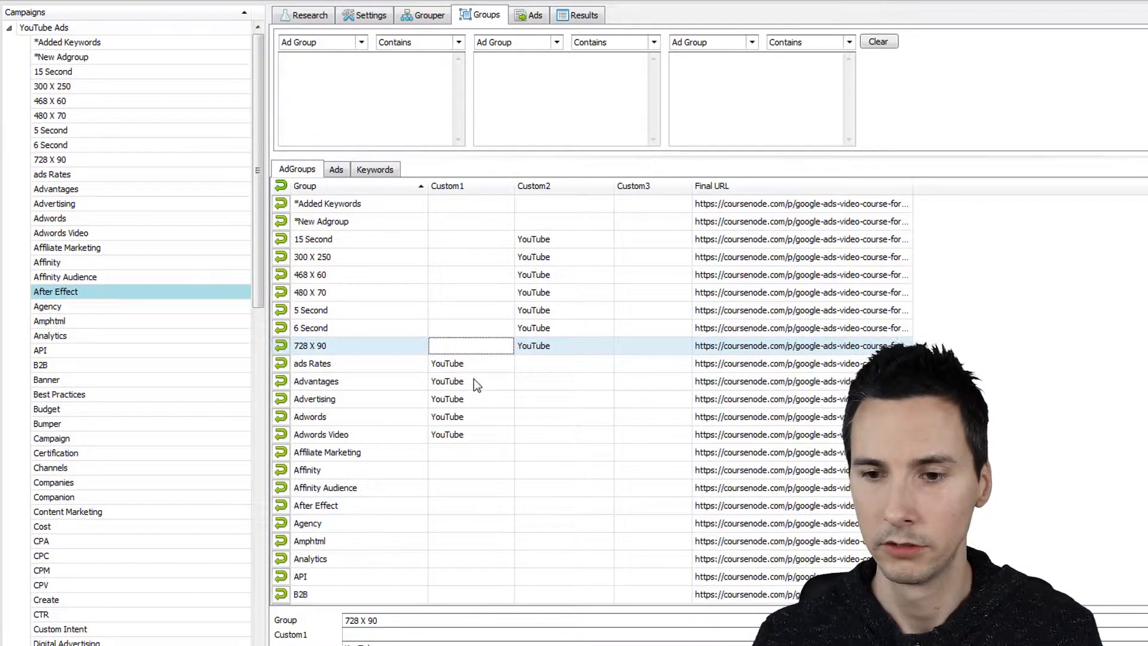
pyautogui.press('Down')
# Set Custom1 to {adgroup} for all ad groups in the Groups list
pyautogui.hotkey('ctrl', 'a')
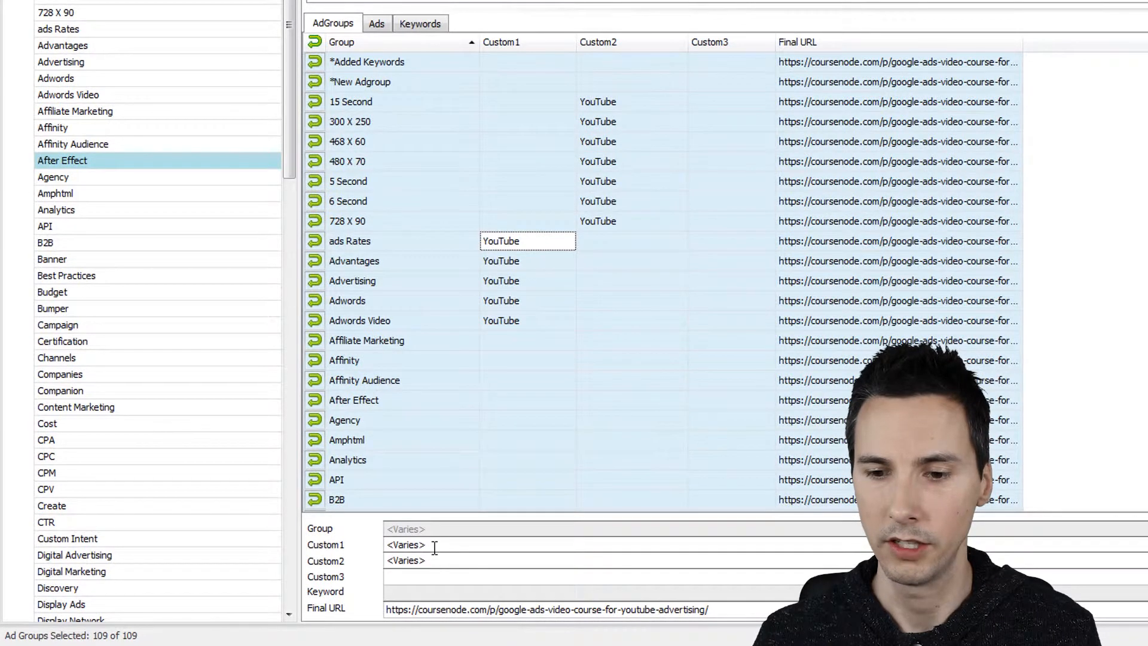
pyautogui.moveTo(435, 548); pyautogui.dragTo(300, 533)
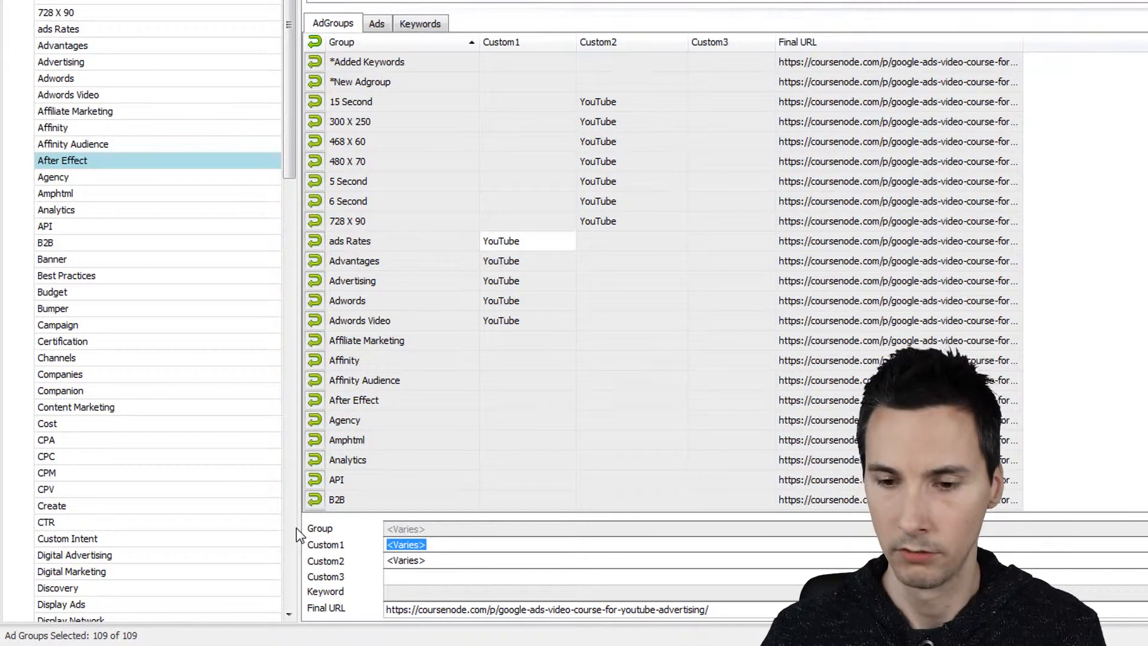
pyautogui.write('{adgroup}')
pyautogui.click(505, 227)
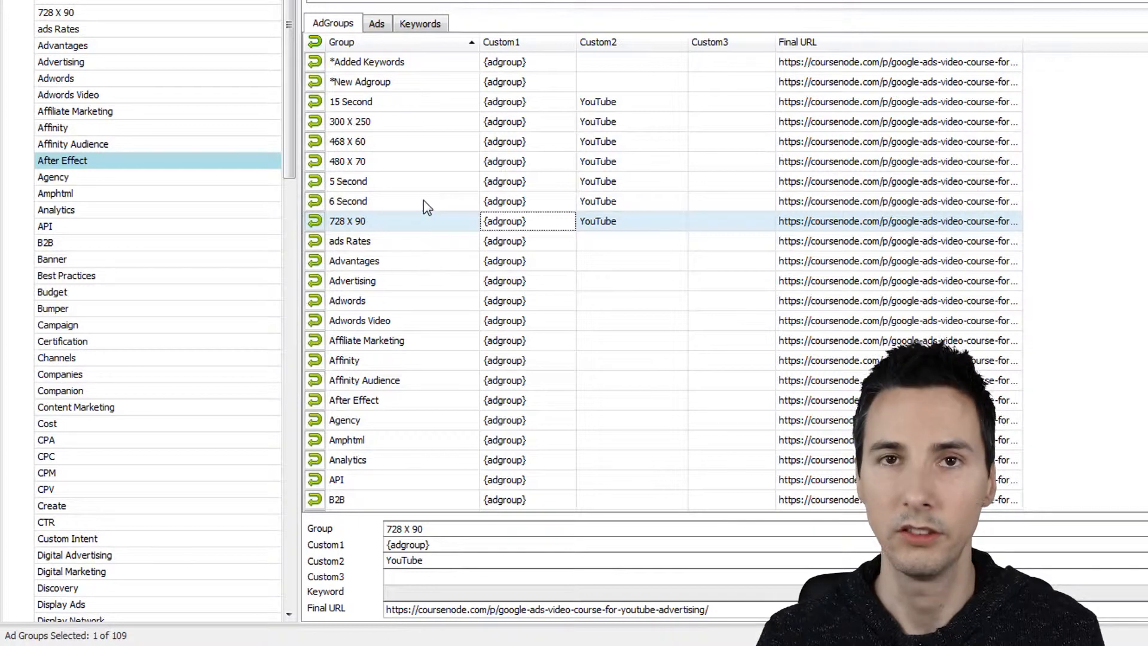
# Clear the Custom1 value of the Adwords, Adwords Video, After Effect, Google, Google Ads and Udemy ad groups
pyautogui.click(504, 321)
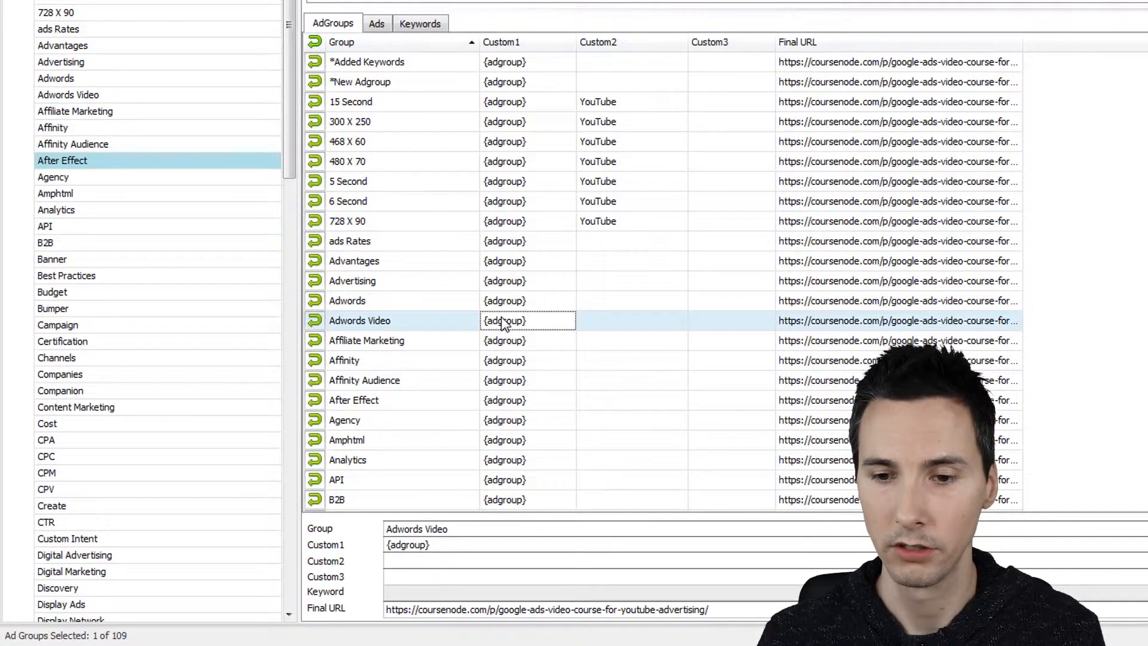
pyautogui.scroll(-2, 509, 317)
pyautogui.click(506, 182)
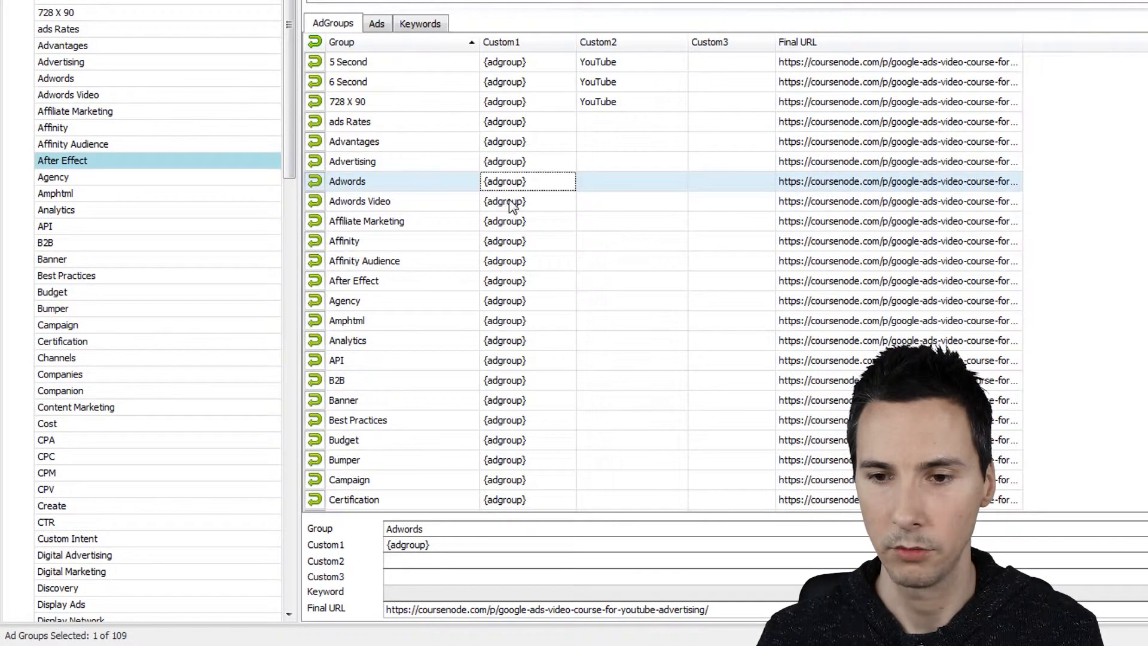
pyautogui.keyDown('shift'); pyautogui.click(510, 202); pyautogui.keyUp('shift')
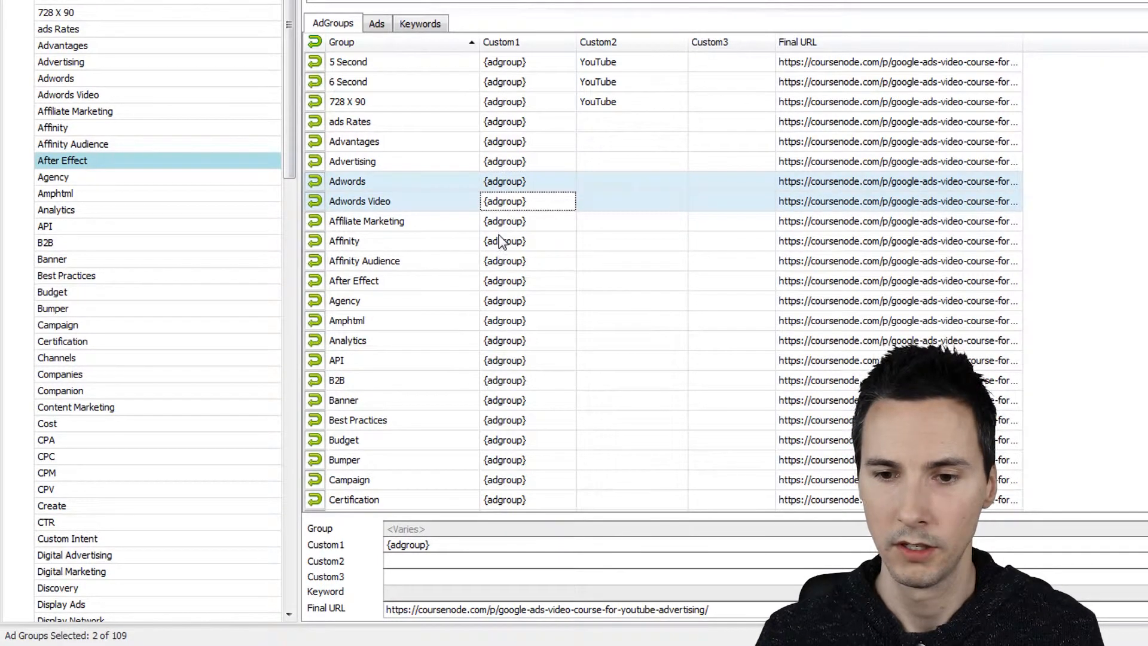
pyautogui.scroll(-2, 505, 242)
pyautogui.keyDown('ctrl'); pyautogui.click(494, 161); pyautogui.keyUp('ctrl')
pyautogui.scroll(-5, 502, 268)
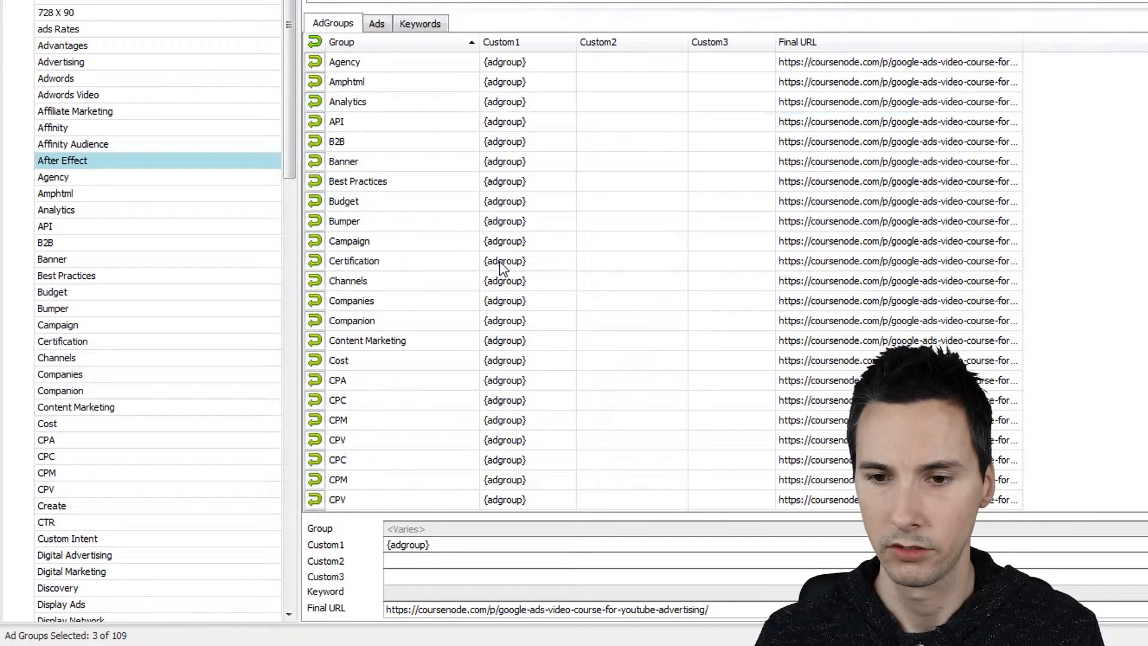
pyautogui.scroll(-6, 503, 268)
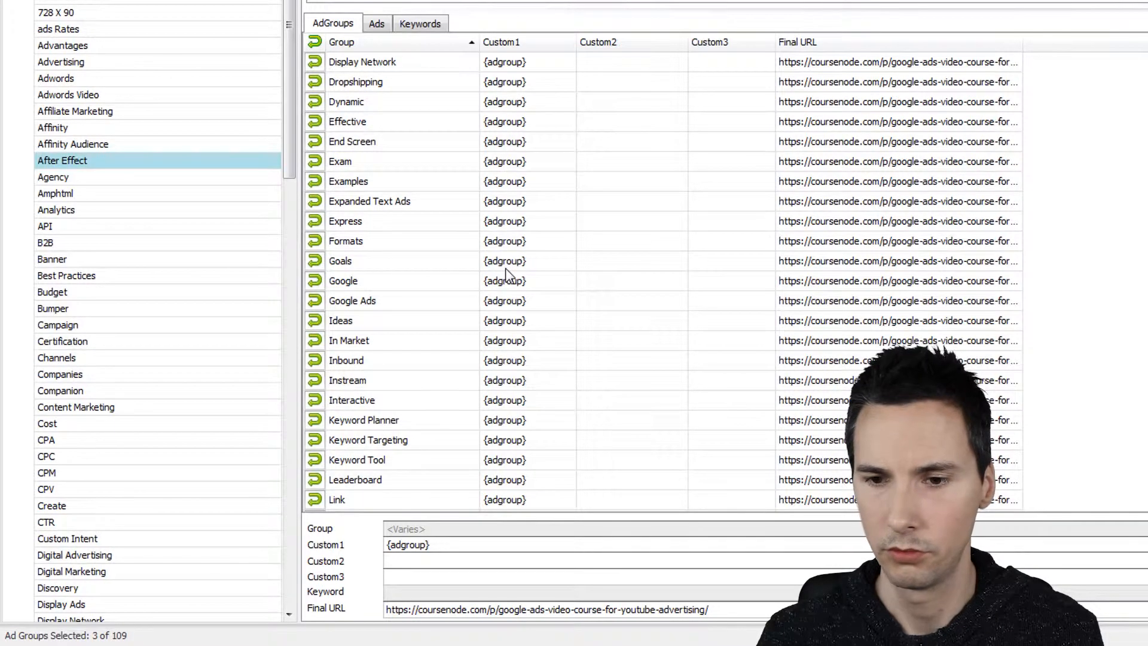
pyautogui.keyDown('ctrl'); pyautogui.click(500, 283); pyautogui.keyUp('ctrl')
pyautogui.keyDown('ctrl'); pyautogui.click(506, 302); pyautogui.keyUp('ctrl')
pyautogui.scroll(-2, 513, 305)
pyautogui.scroll(-5, 515, 306)
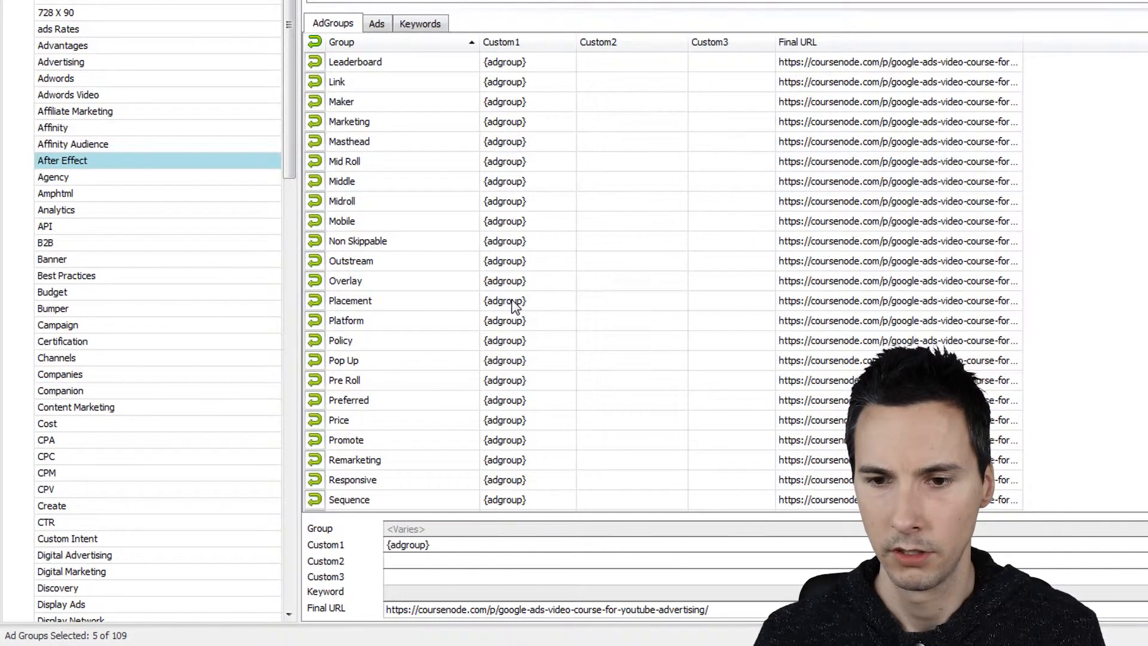
pyautogui.scroll(-6, 515, 307)
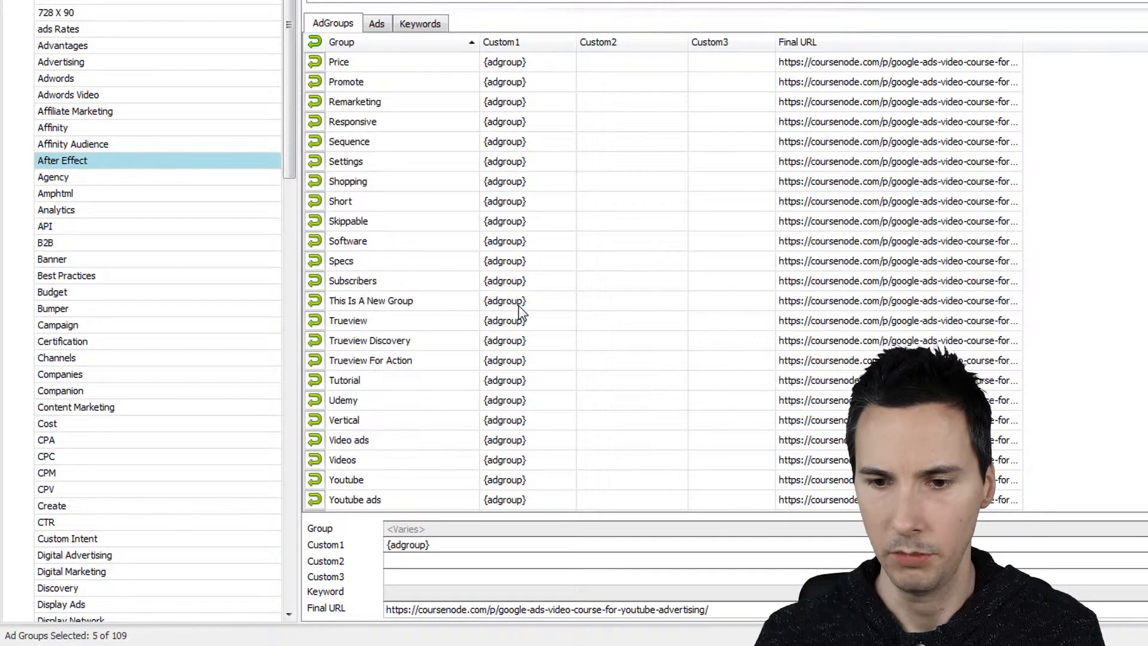
pyautogui.keyDown('ctrl'); pyautogui.click(490, 325); pyautogui.keyUp('ctrl')
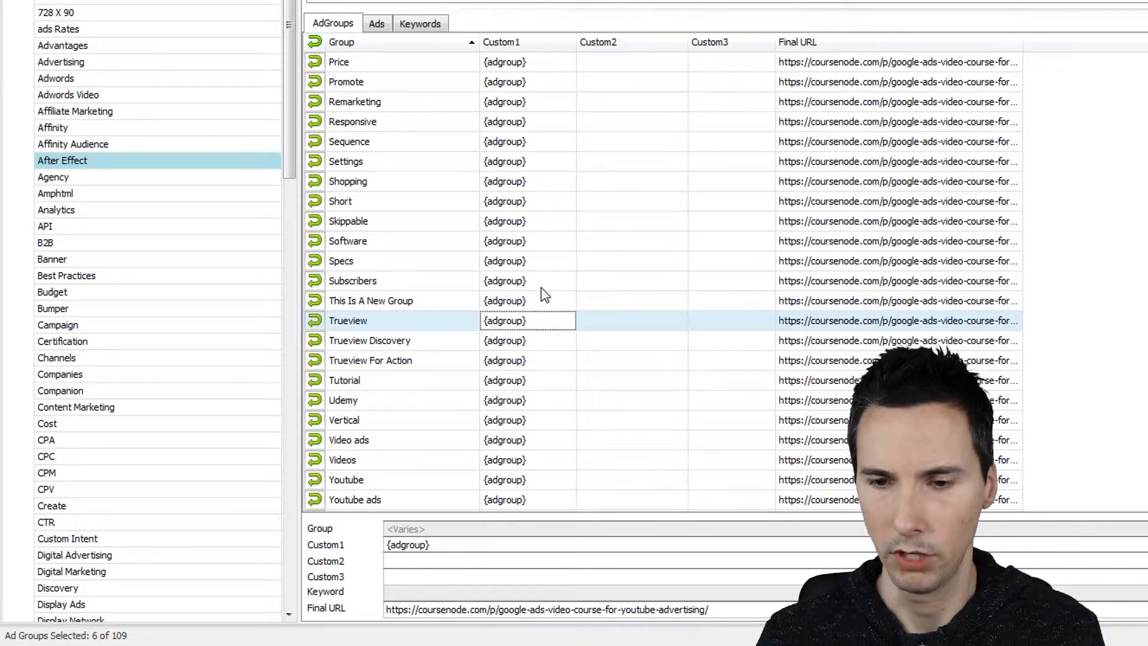
pyautogui.scroll(-1, 545, 294)
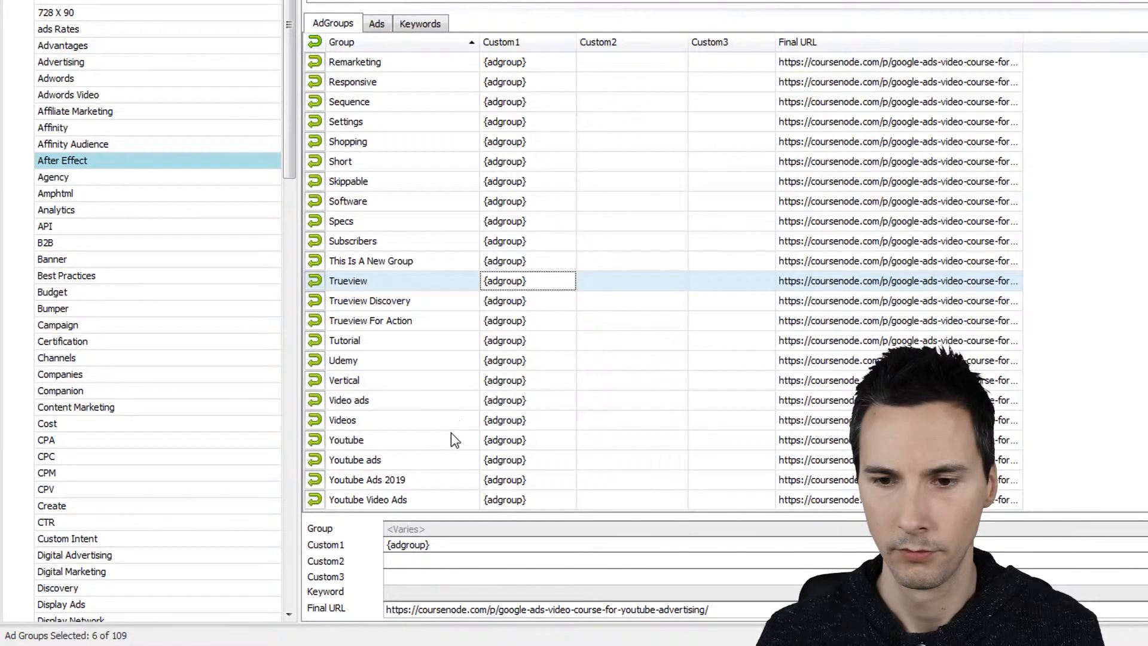
pyautogui.keyDown('ctrl'); pyautogui.click(512, 284); pyautogui.keyUp('ctrl')
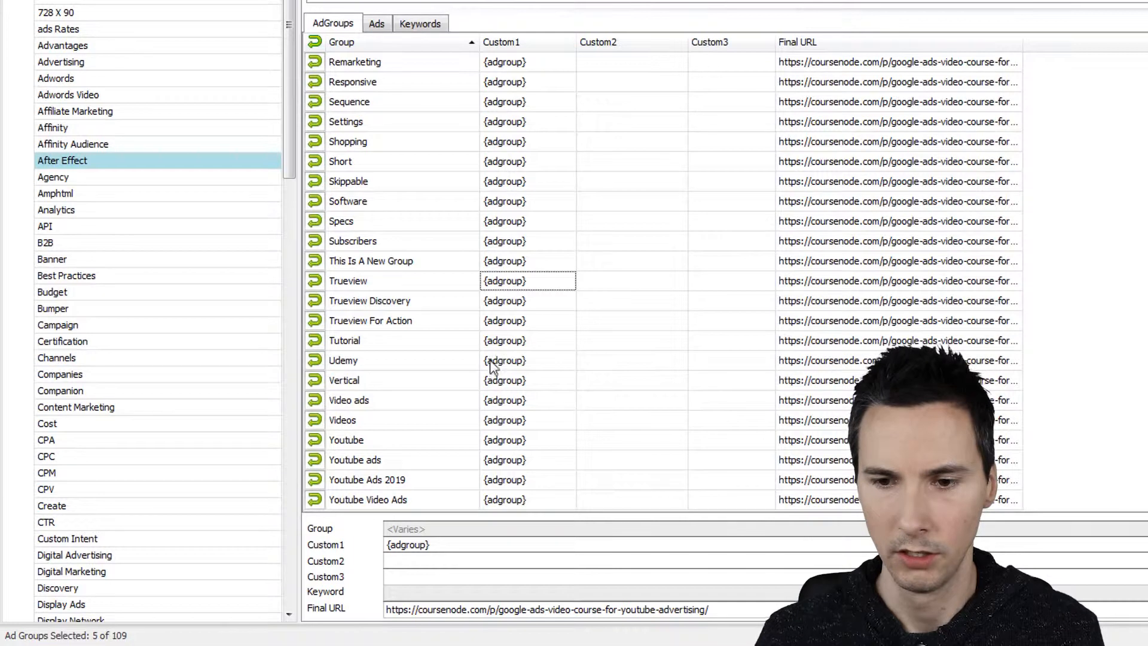
pyautogui.keyDown('ctrl'); pyautogui.click(512, 360); pyautogui.keyUp('ctrl')
pyautogui.doubleClick(453, 541)
pyautogui.press('Delete')
pyautogui.click(477, 283)
pyautogui.scroll(20, 506, 263)
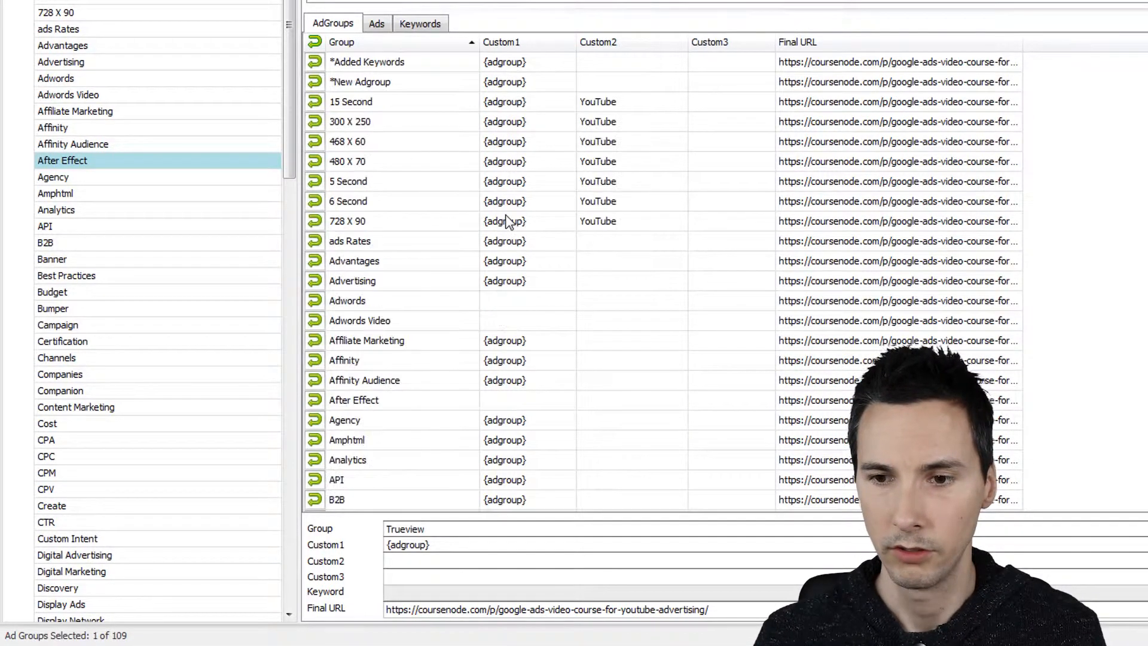
# Replace {adgroup} with the {custom1} template string in Headline 1 of Ad1, making it "{custom1} {campaign}"
pyautogui.click(449, 1)
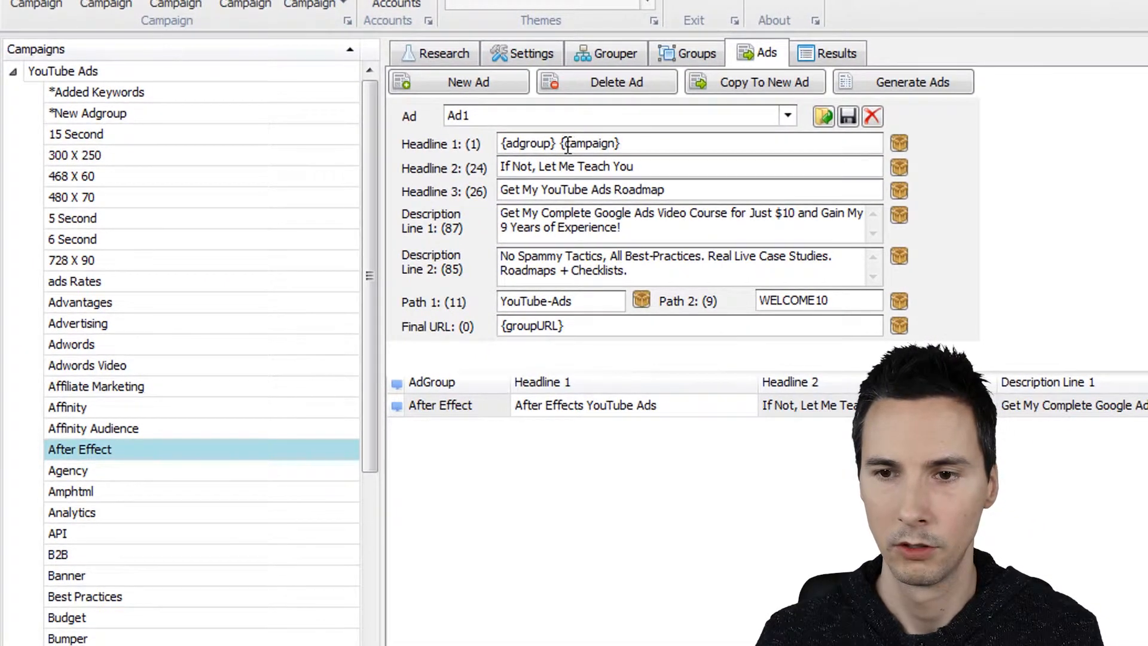
pyautogui.moveTo(557, 143); pyautogui.dragTo(501, 143)
pyautogui.press('Delete')
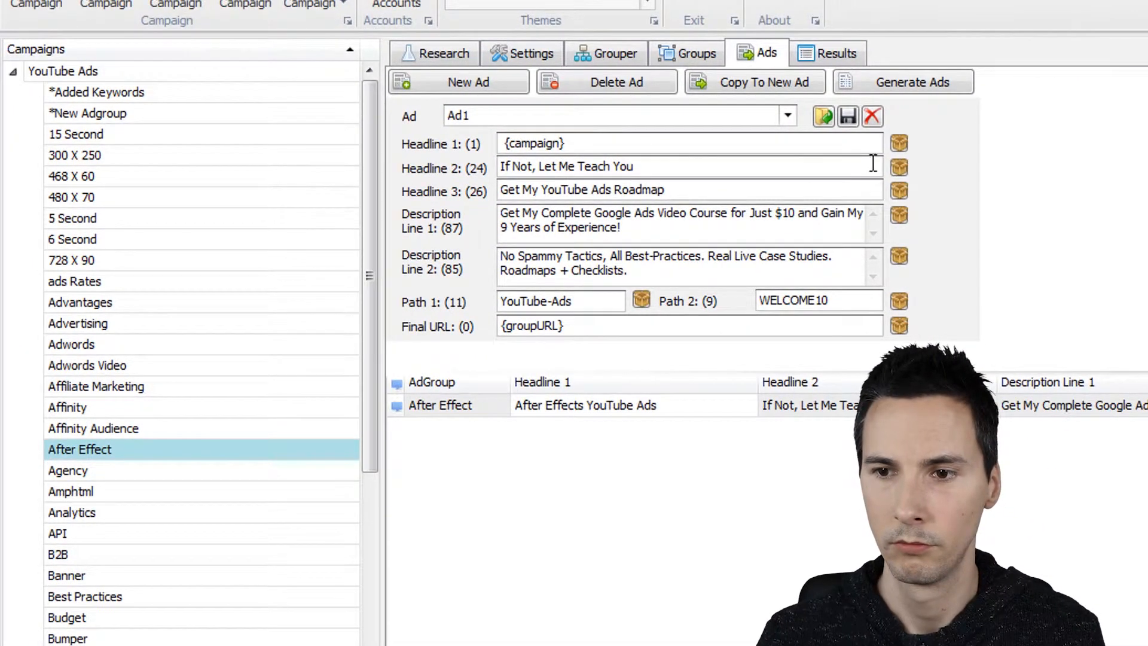
pyautogui.click(899, 144)
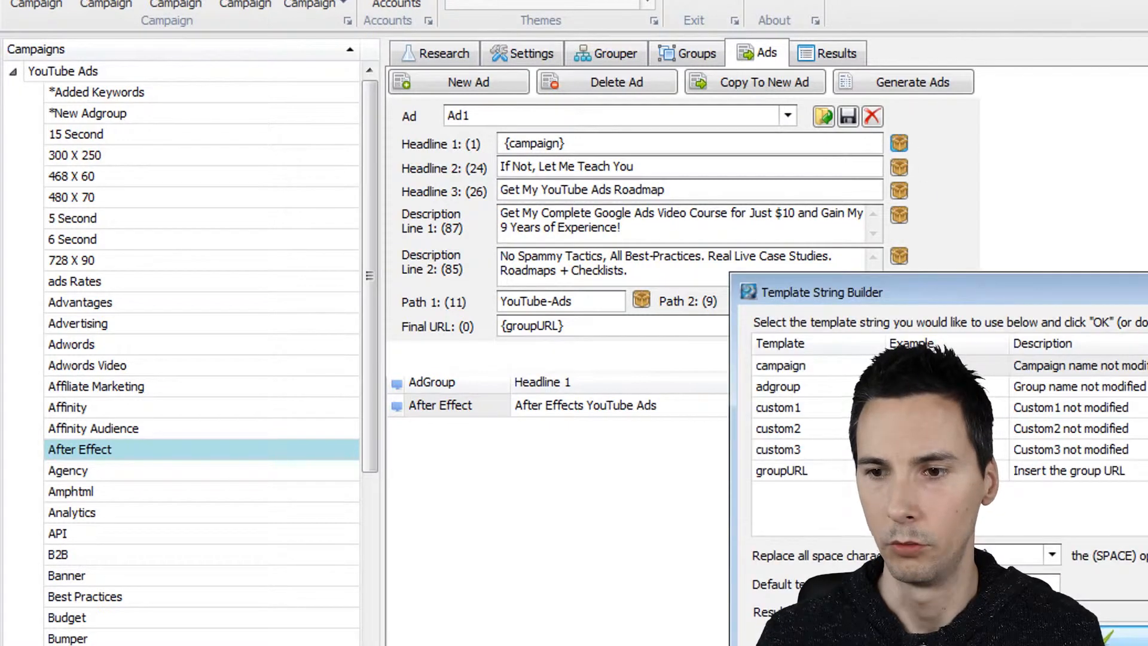
pyautogui.doubleClick(921, 408)
pyautogui.moveTo(634, 143); pyautogui.dragTo(565, 143)
pyautogui.hotkey('ctrl', 'c')
pyautogui.press('Delete')
pyautogui.press('Home')
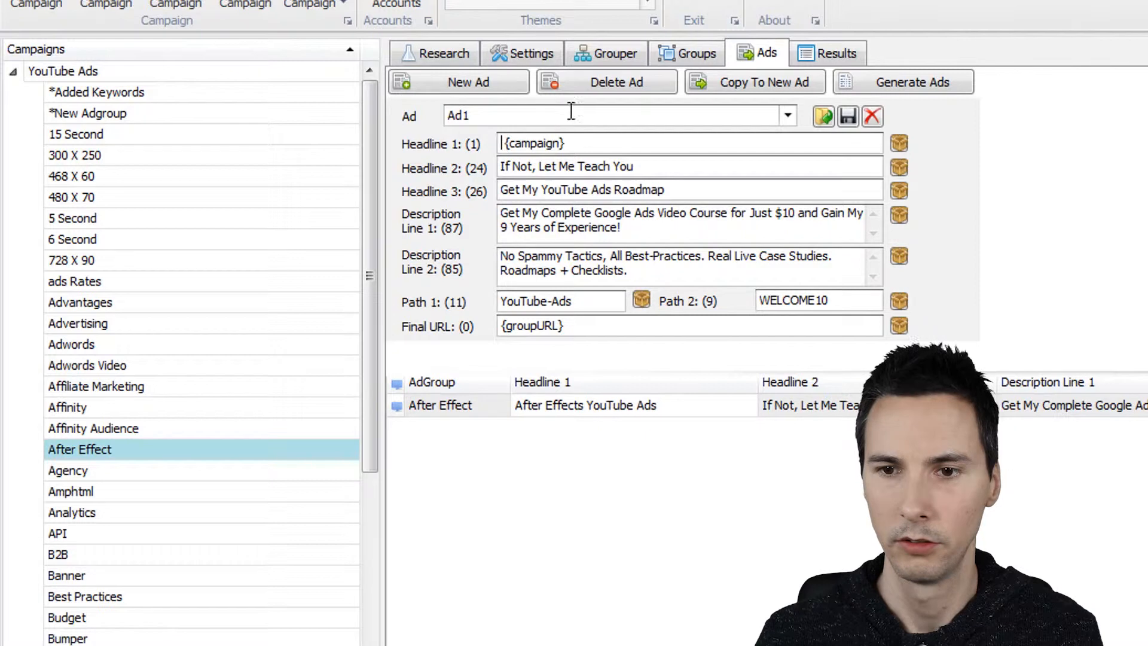
pyautogui.hotkey('ctrl', 'v')
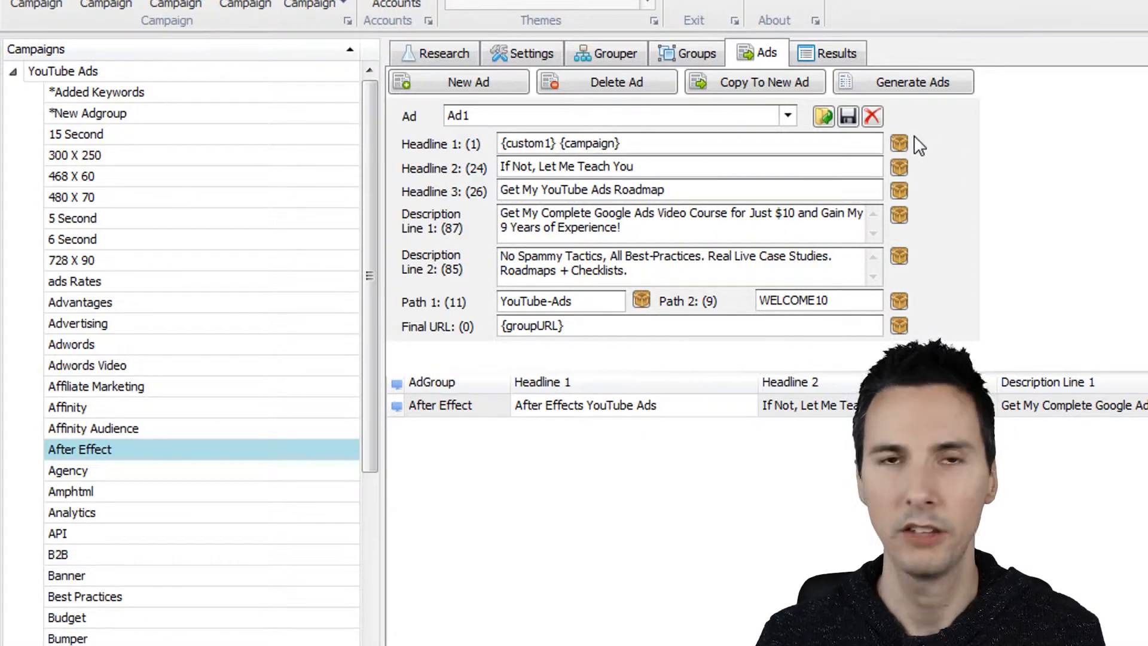
pyautogui.moveTo(623, 144); pyautogui.dragTo(562, 144)
pyautogui.click(667, 143)
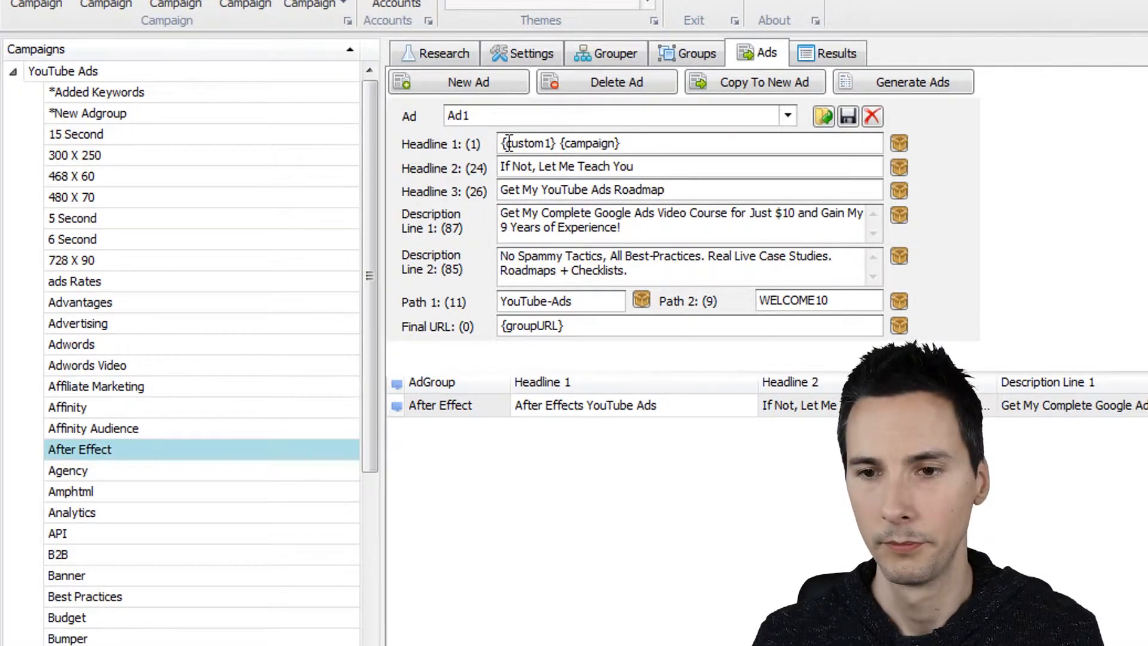
pyautogui.click(545, 143)
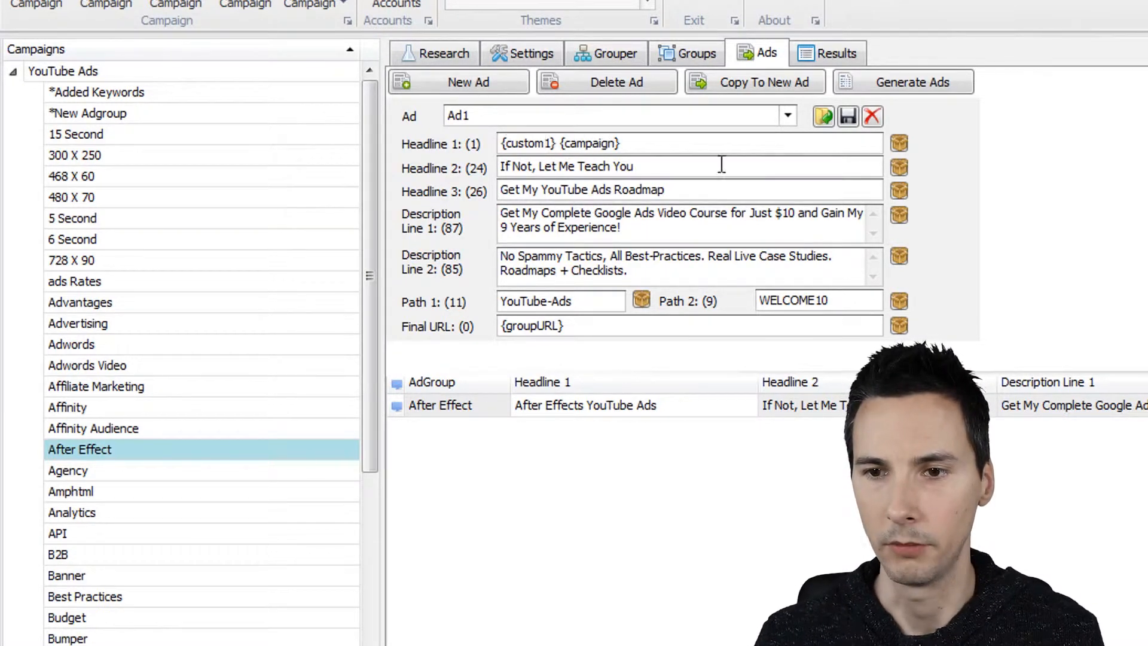
# Delete all existing ads of the YouTube Ads campaign and generate them again from the revised ad template
pyautogui.click(179, 70)
pyautogui.click(814, 528)
pyautogui.hotkey('ctrl', 'a')
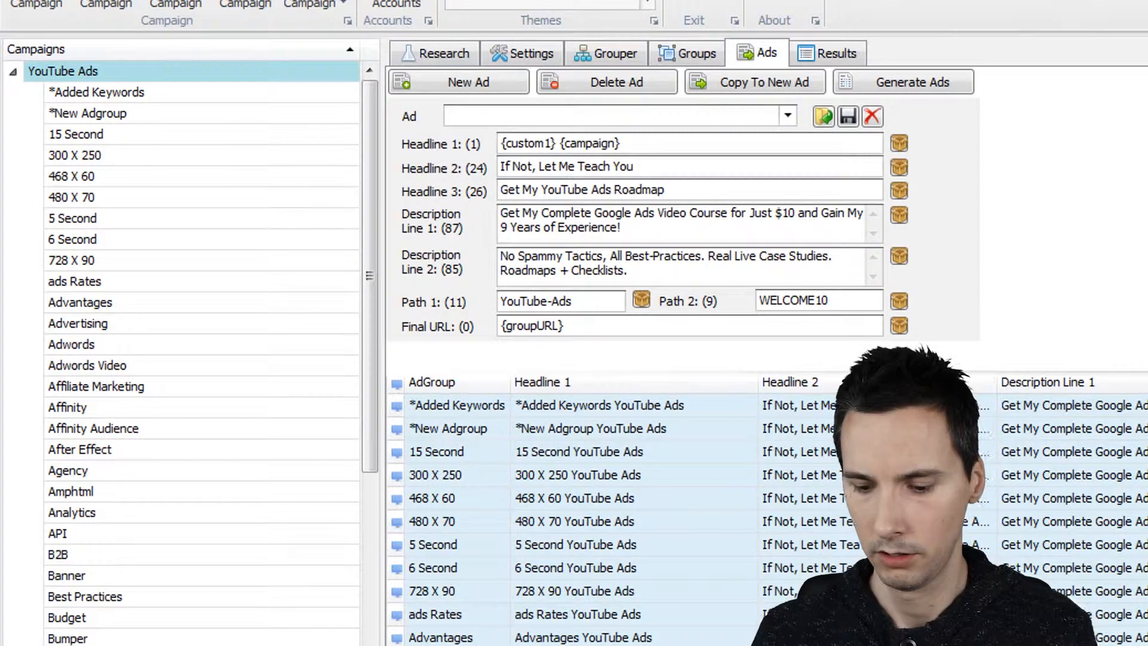
pyautogui.press('Delete')
pyautogui.click(936, 84)
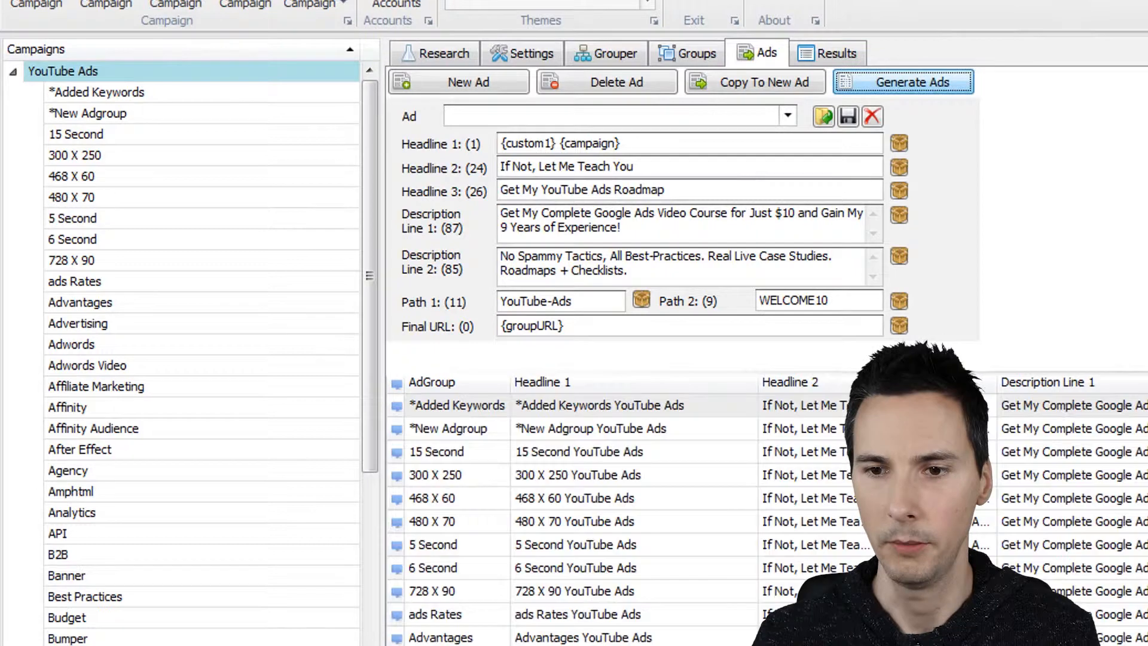
# Review the regenerated Headline 1 texts across the ad groups, comparing Adwords, Adwords Video and After Effect with the others
pyautogui.click(742, 483)
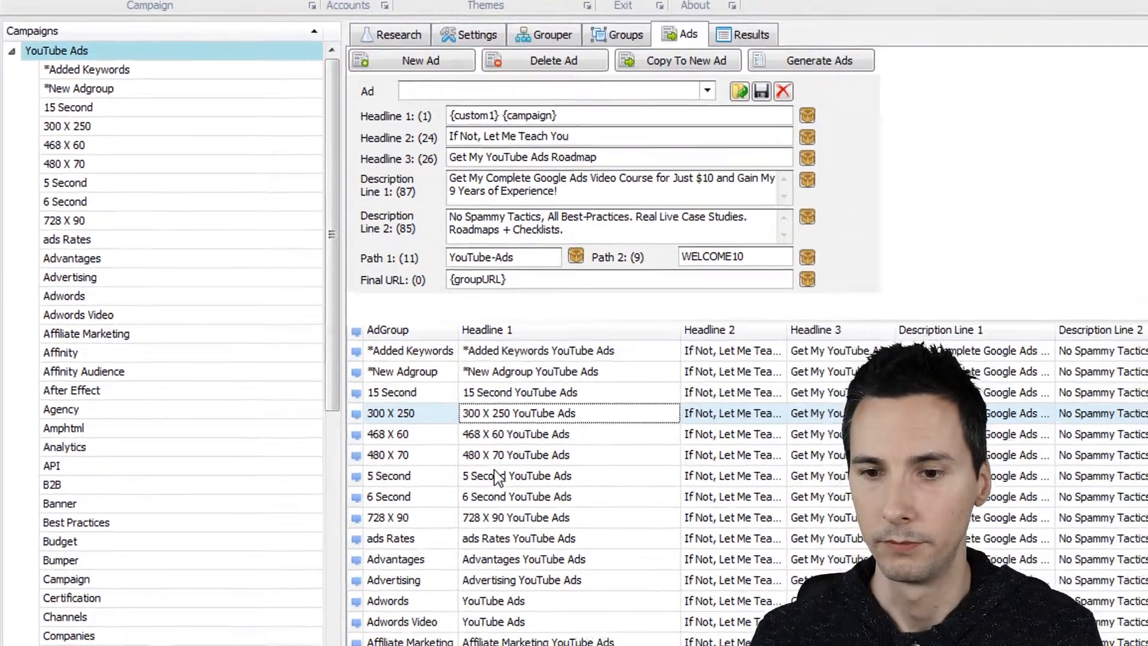
pyautogui.click(578, 544)
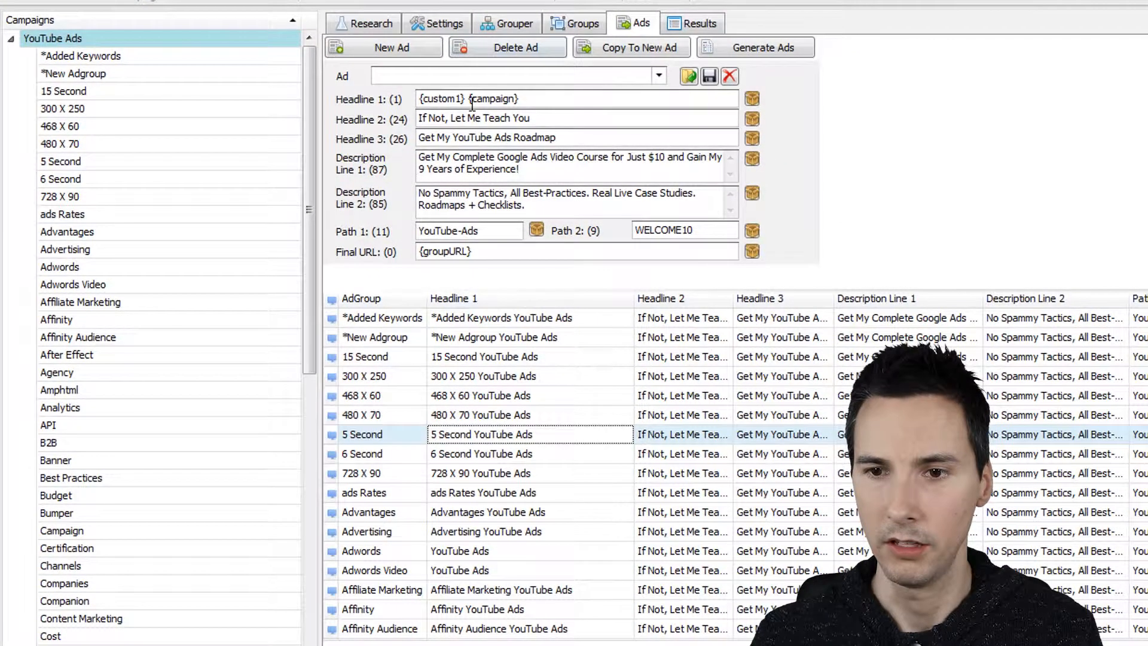
pyautogui.click(472, 515)
pyautogui.scroll(-2, 478, 516)
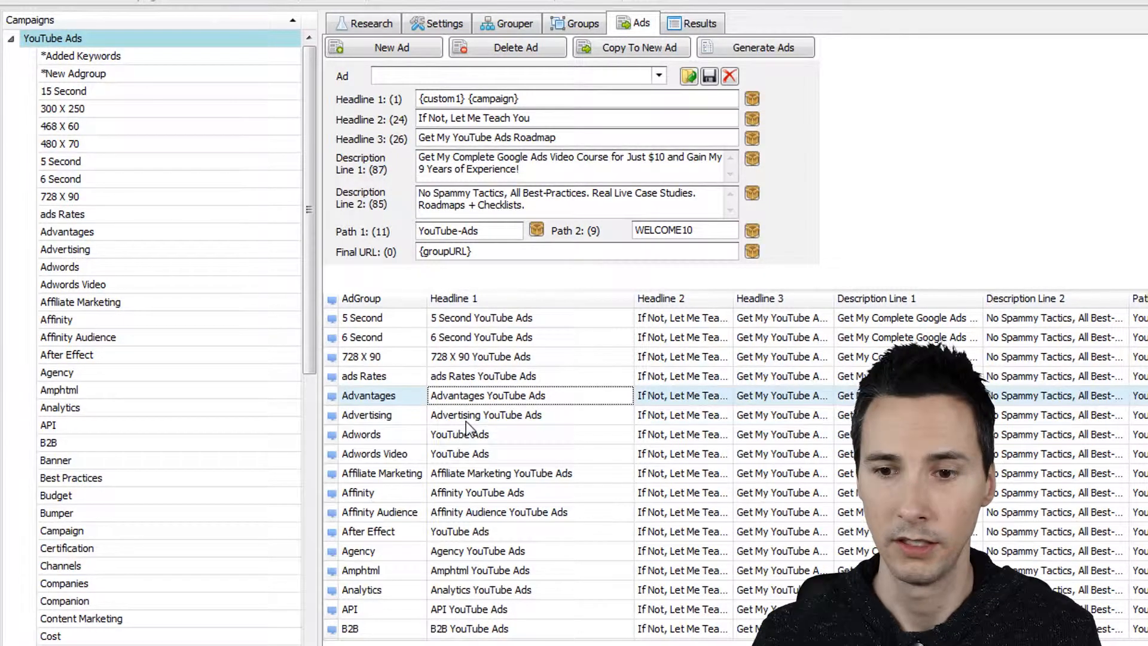
pyautogui.click(472, 436)
pyautogui.click(478, 453)
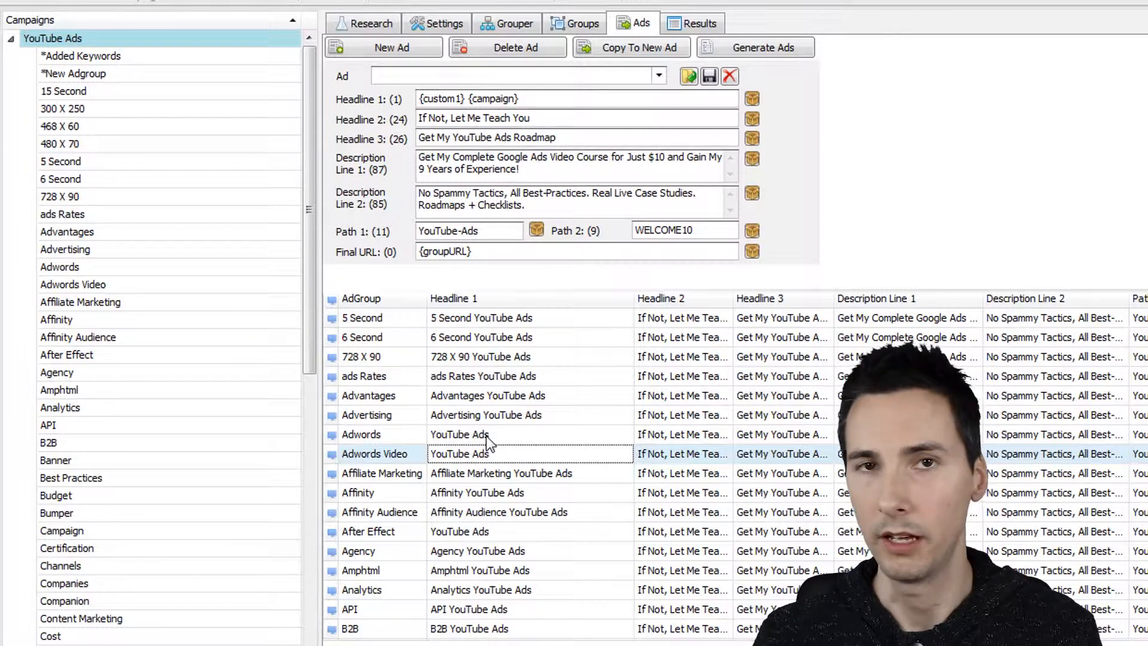
pyautogui.click(486, 436)
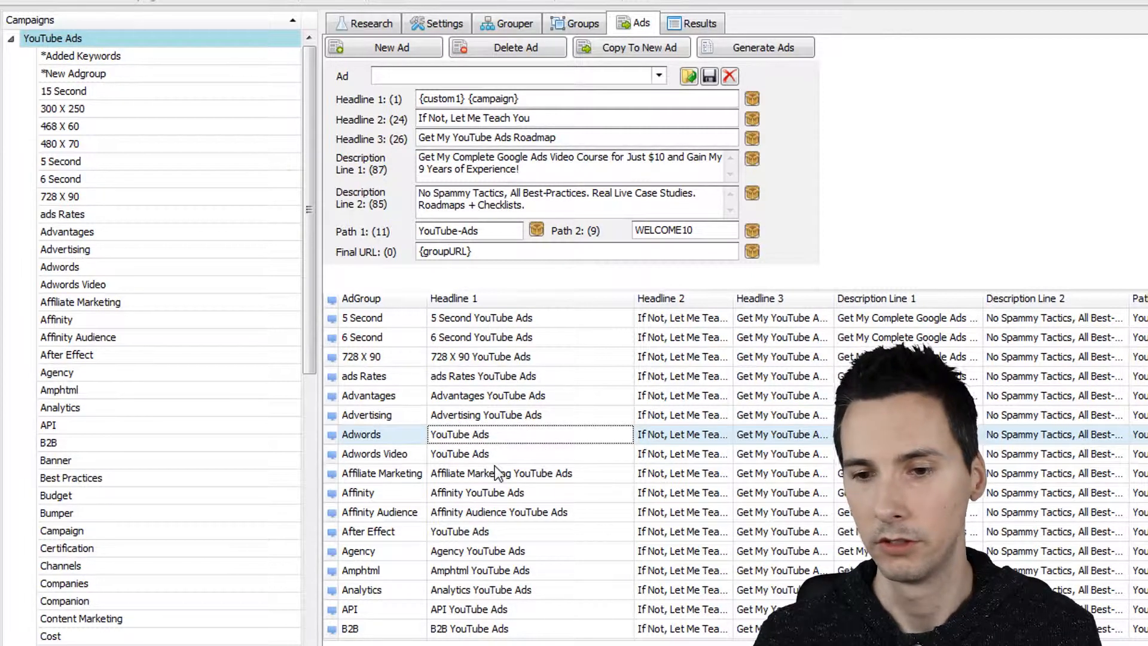
pyautogui.click(504, 457)
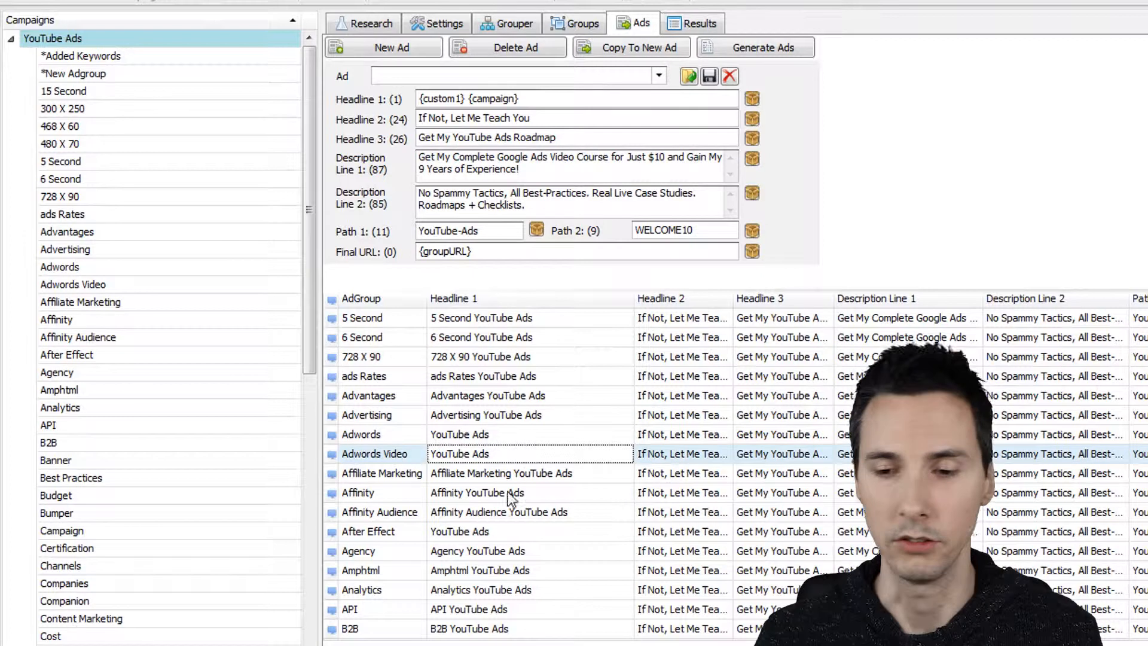
pyautogui.click(520, 475)
pyautogui.scroll(-1, 522, 474)
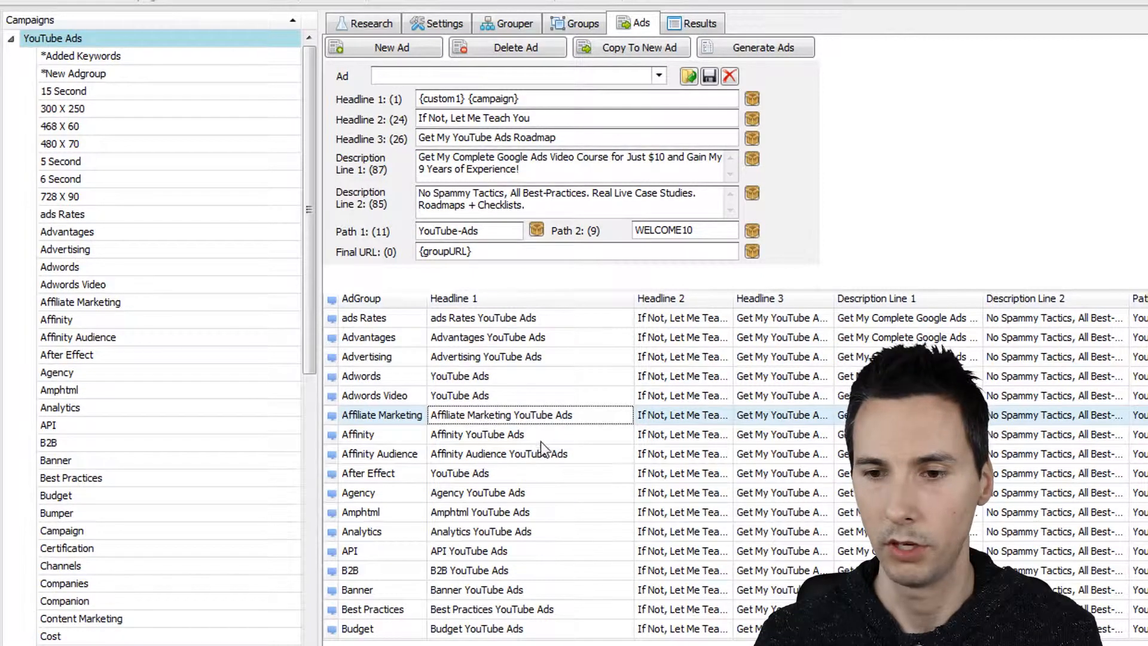
pyautogui.click(561, 440)
pyautogui.click(553, 458)
pyautogui.click(547, 478)
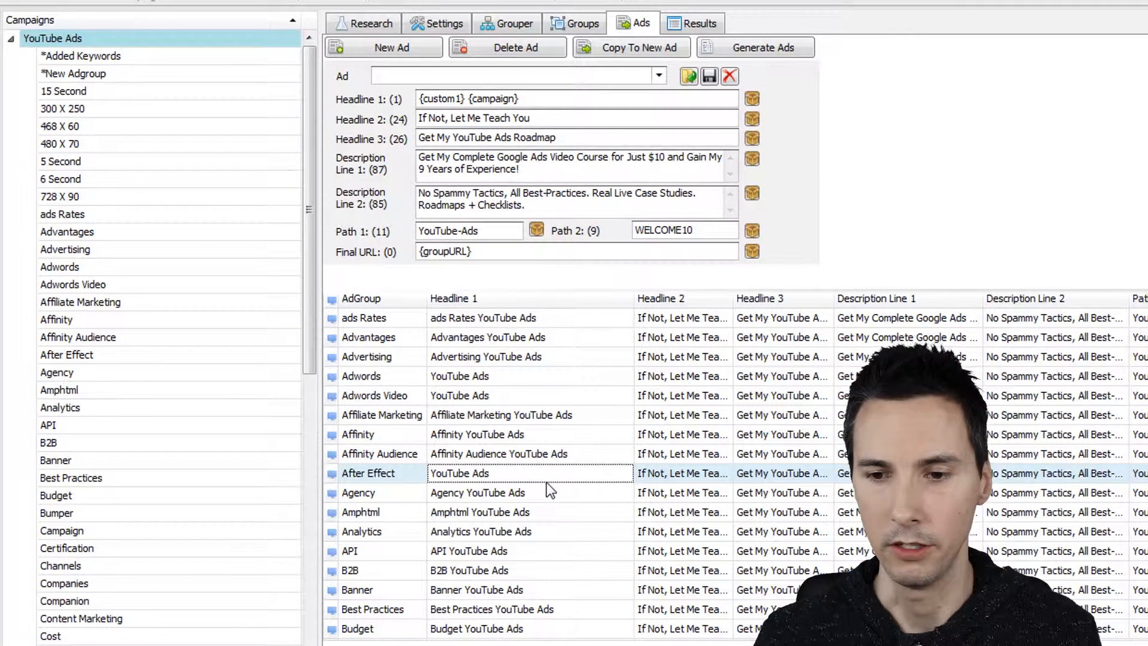
pyautogui.scroll(-2, 546, 482)
pyautogui.scroll(4, 541, 477)
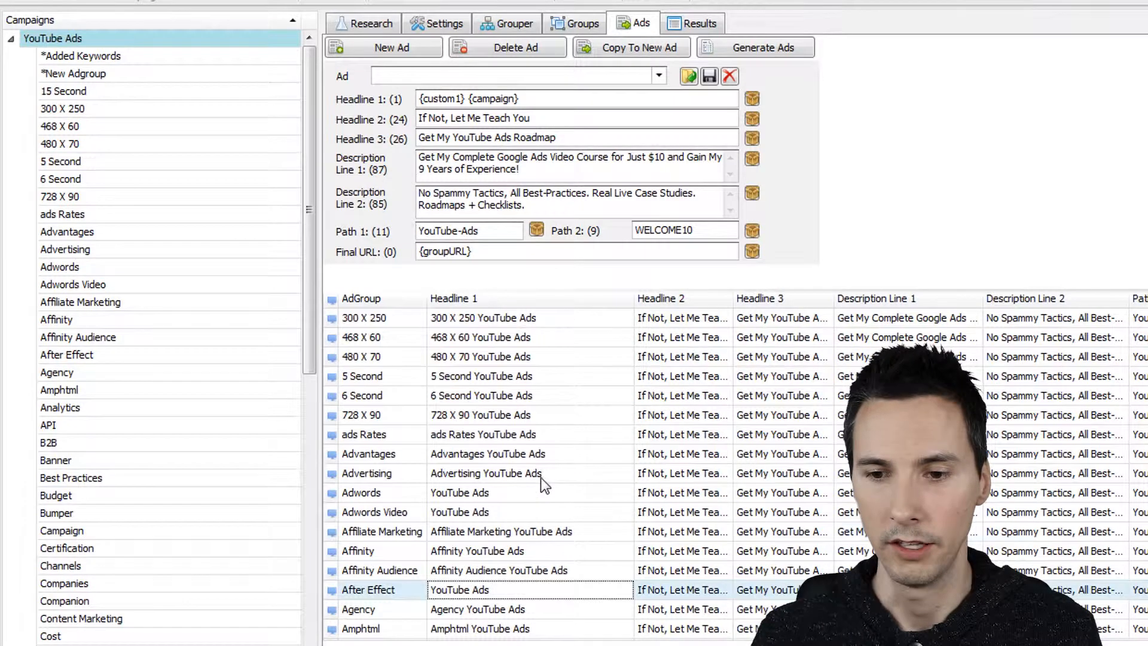
pyautogui.scroll(-2, 542, 479)
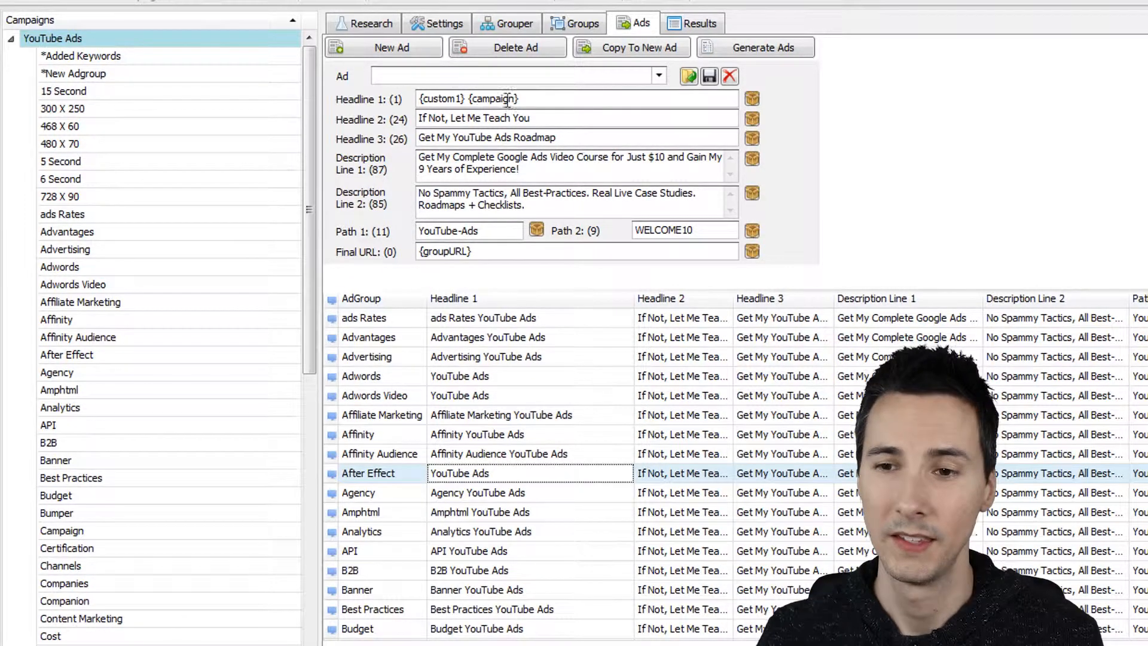
# Return to the ad groups list and check the Custom1 and Custom2 values of the duration and banner-size groups
pyautogui.click(590, 30)
pyautogui.click(529, 400)
pyautogui.click(568, 353)
pyautogui.click(583, 277)
pyautogui.click(664, 309)
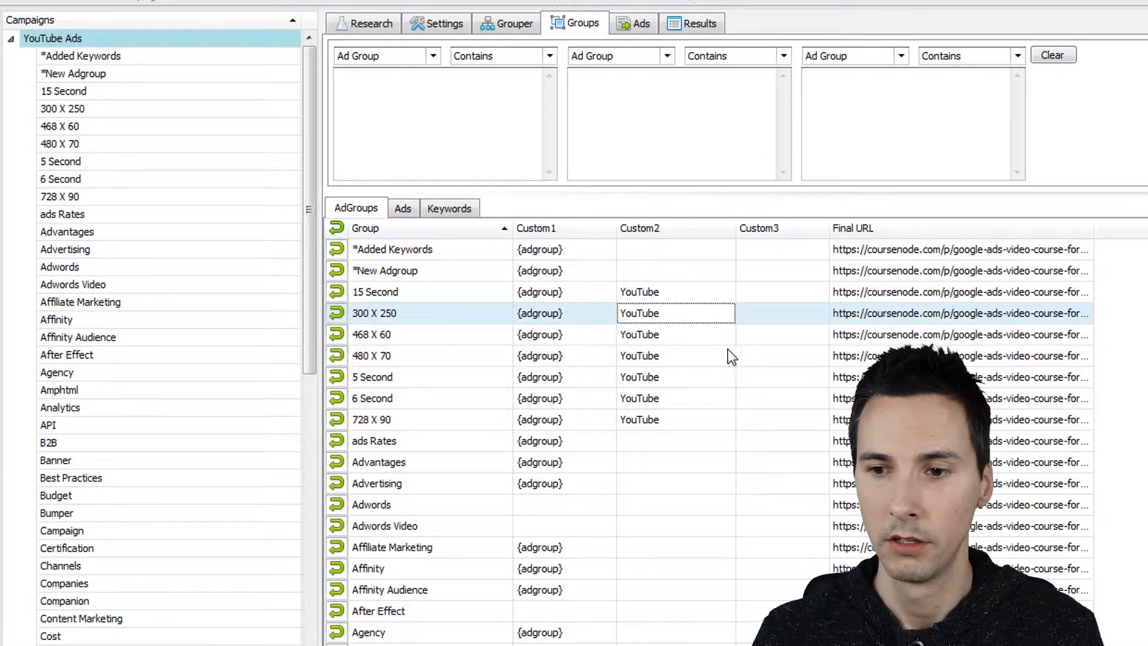
pyautogui.click(674, 386)
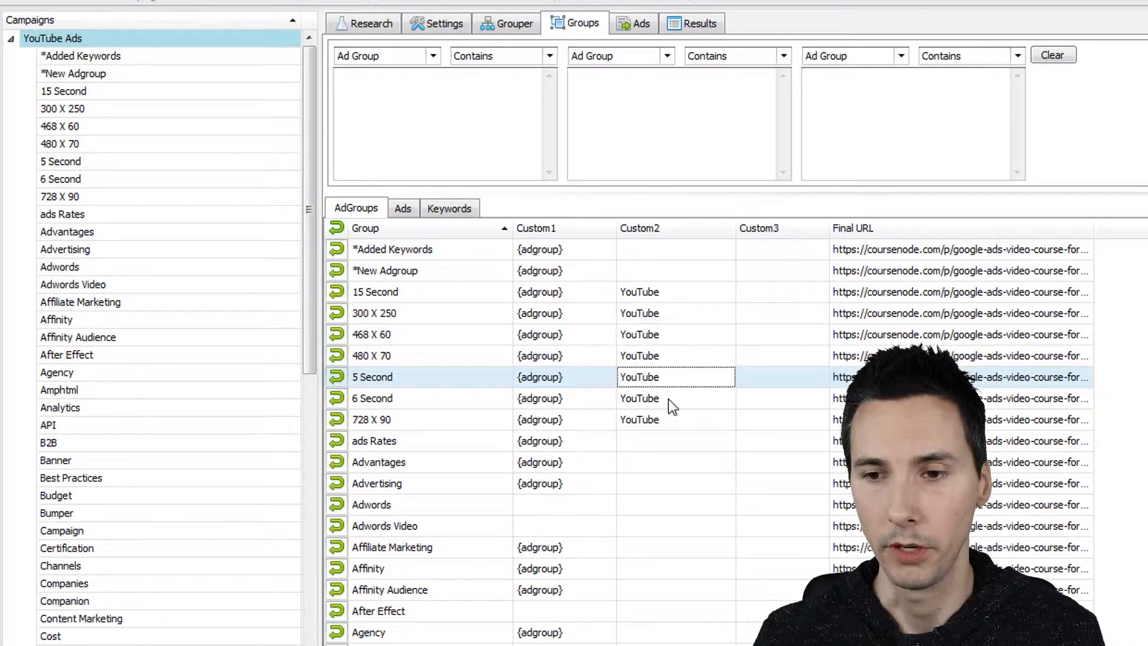
# Go back to the campaign's ads and review the Headline 1 texts generated for the ad groups
pyautogui.click(642, 26)
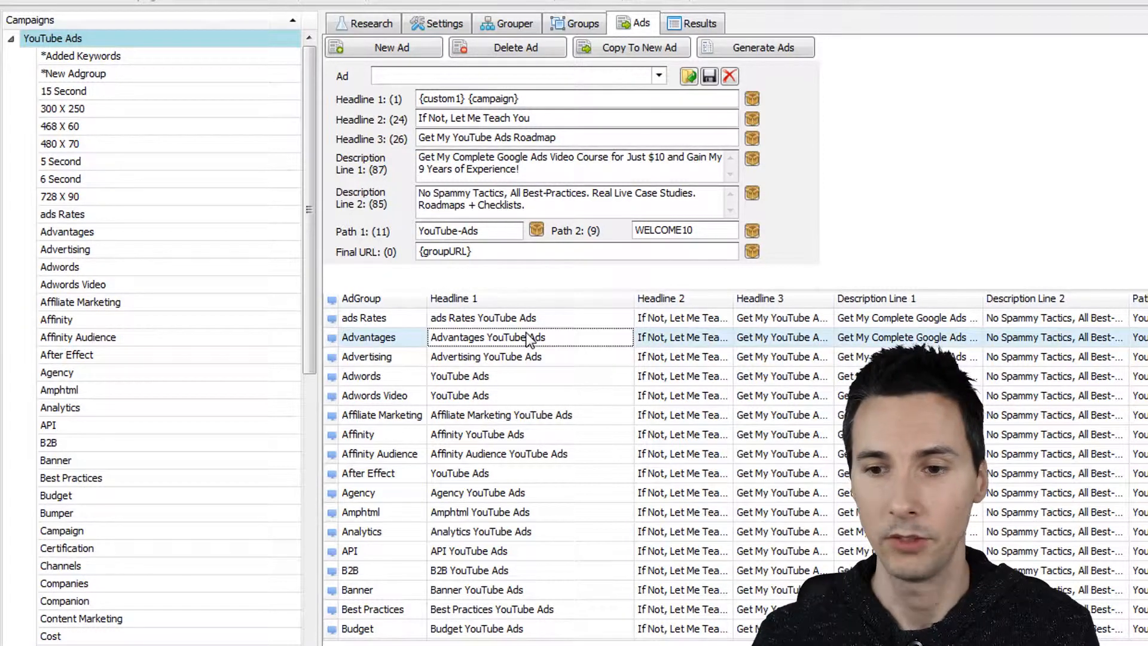
pyautogui.scroll(-20, 547, 352)
pyautogui.scroll(20, 562, 374)
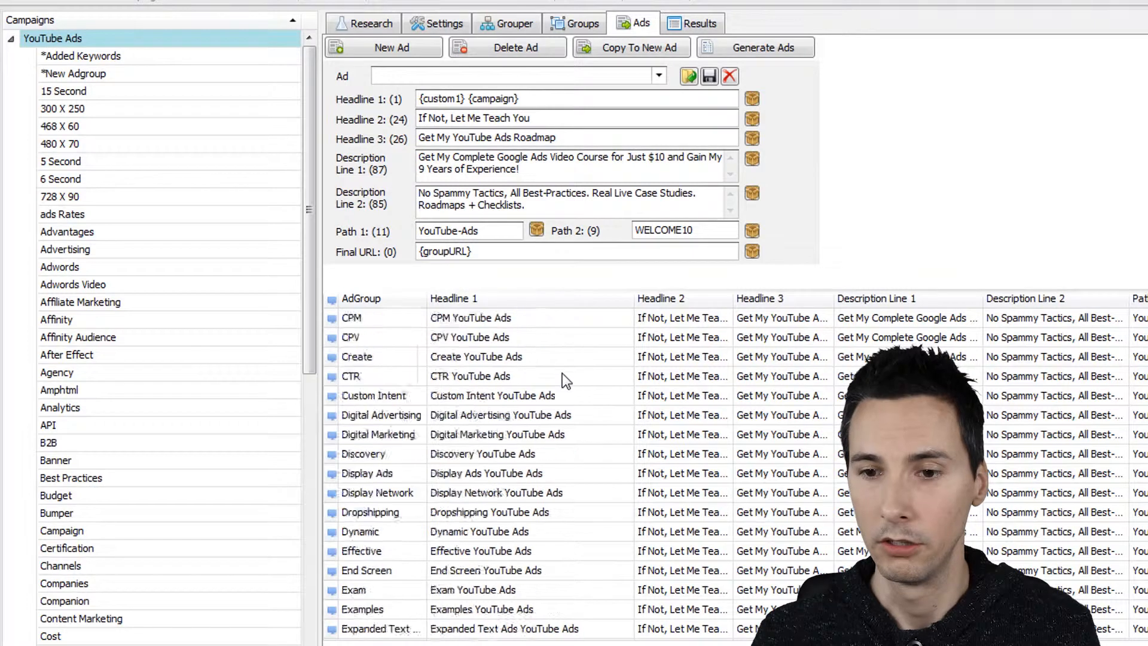
pyautogui.click(541, 434)
pyautogui.click(540, 492)
pyautogui.scroll(-1, 538, 520)
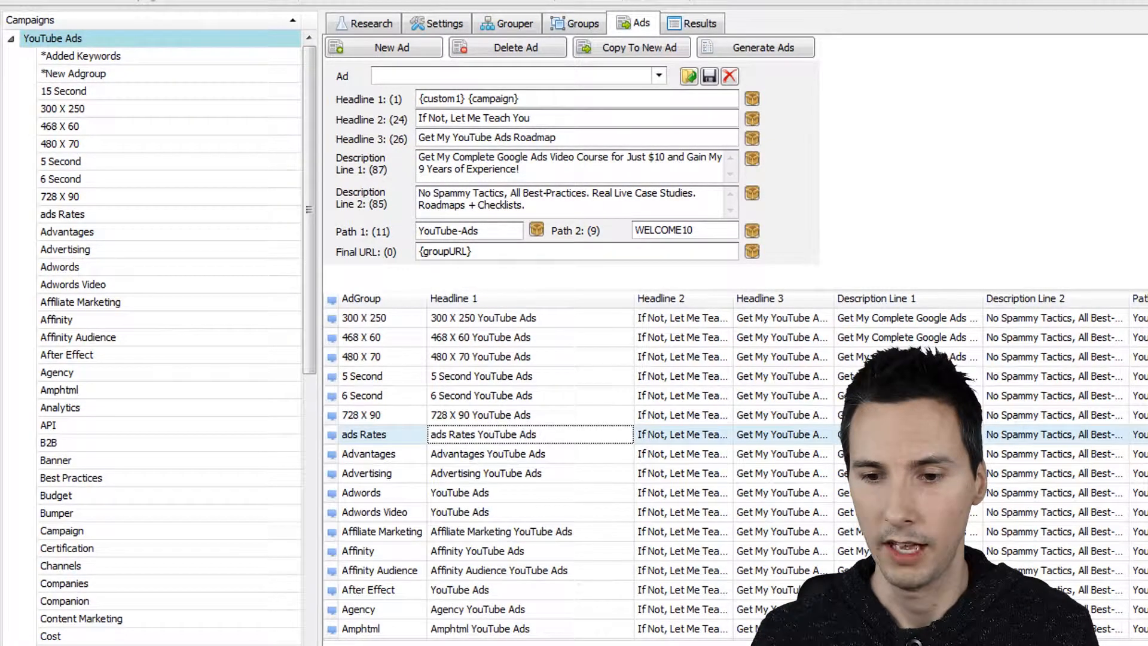
# Check the ad of the ads Rates group on its own and the Headline 1 texts of the campaign's last ad groups
pyautogui.click(131, 214)
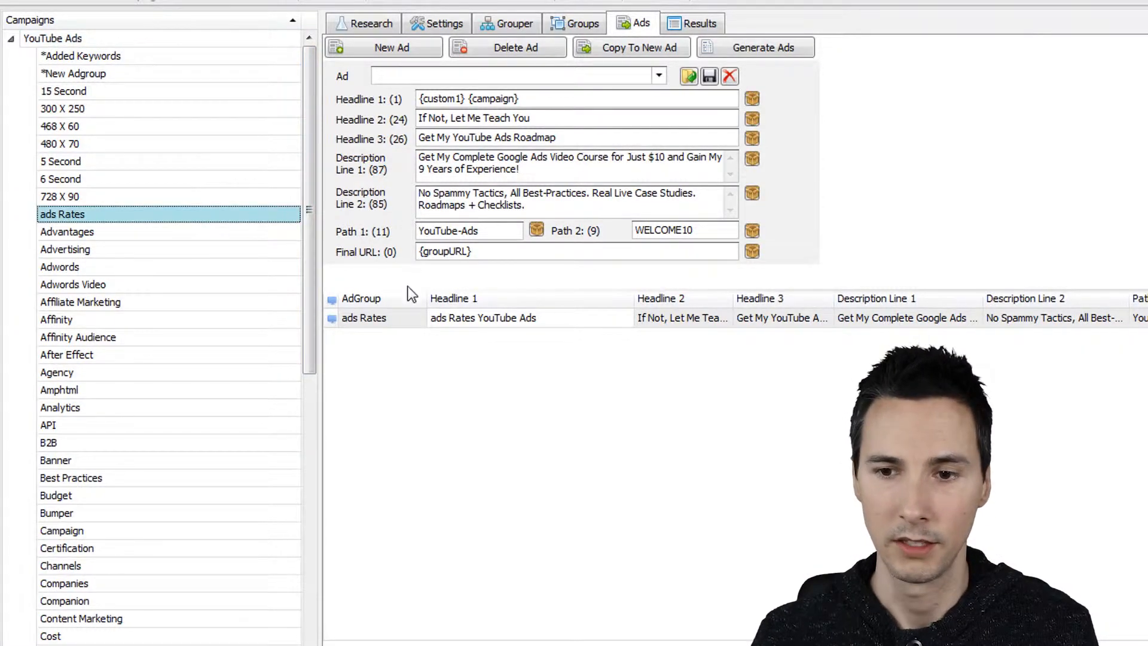
pyautogui.click(195, 38)
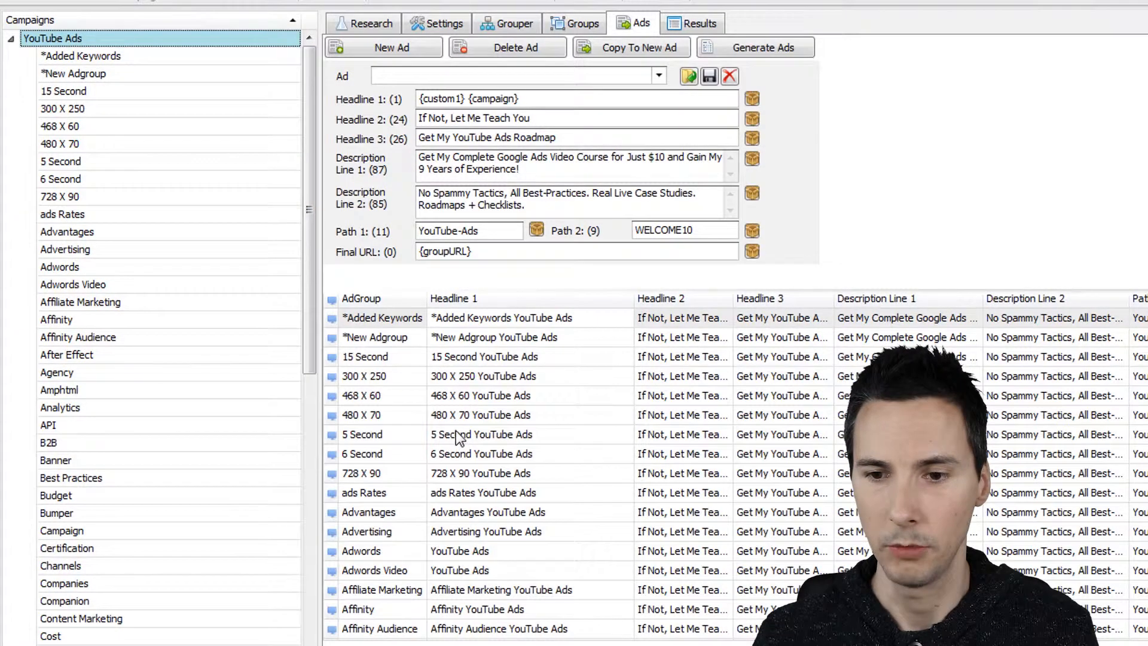
pyautogui.scroll(-20, 461, 429)
pyautogui.scroll(-12, 463, 430)
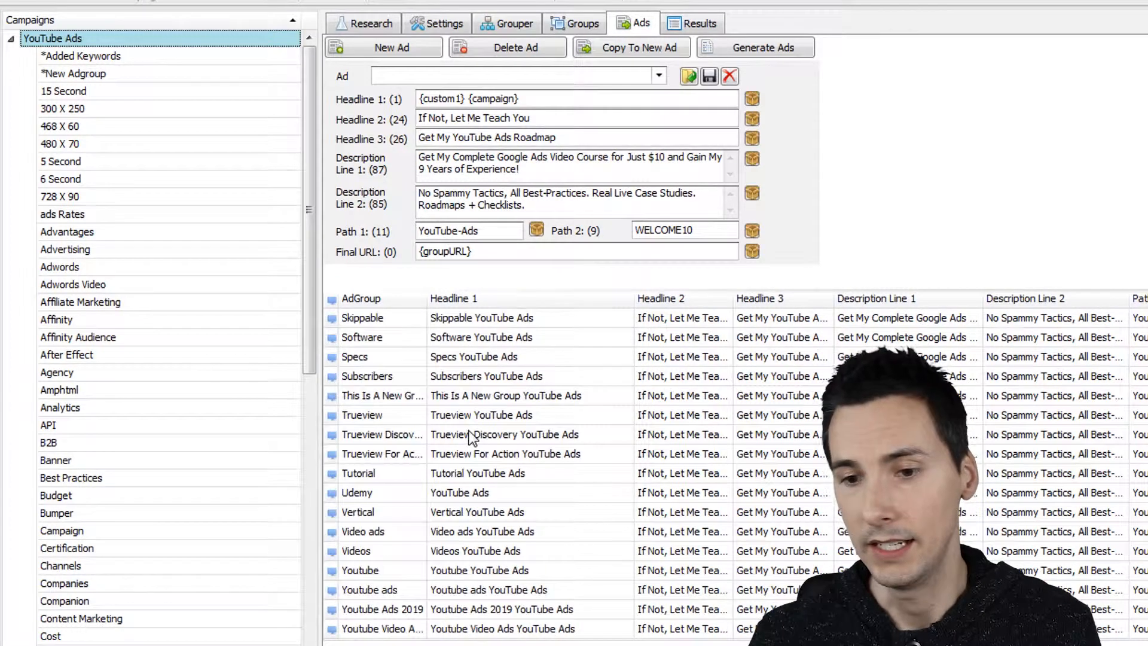
pyautogui.click(500, 513)
pyautogui.click(547, 455)
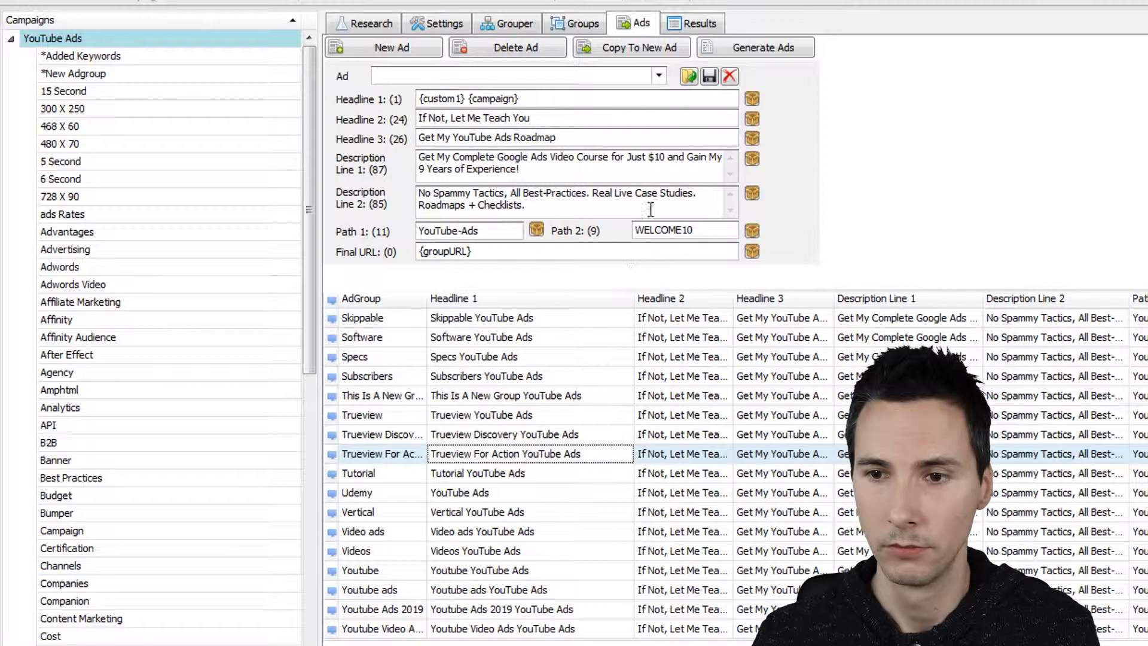
# Replace the Headline 1 template text with an opening brace and rename the campaign to "YouTube Ads My Campaign is This"
pyautogui.moveTo(537, 101); pyautogui.dragTo(329, 93)
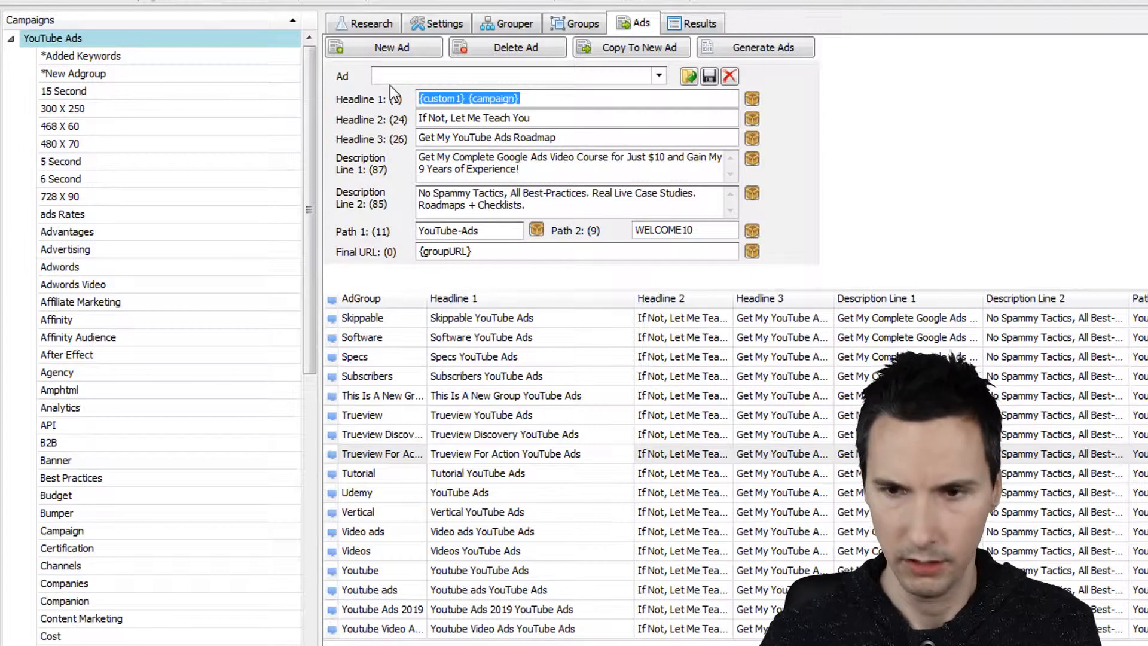
pyautogui.write('{')
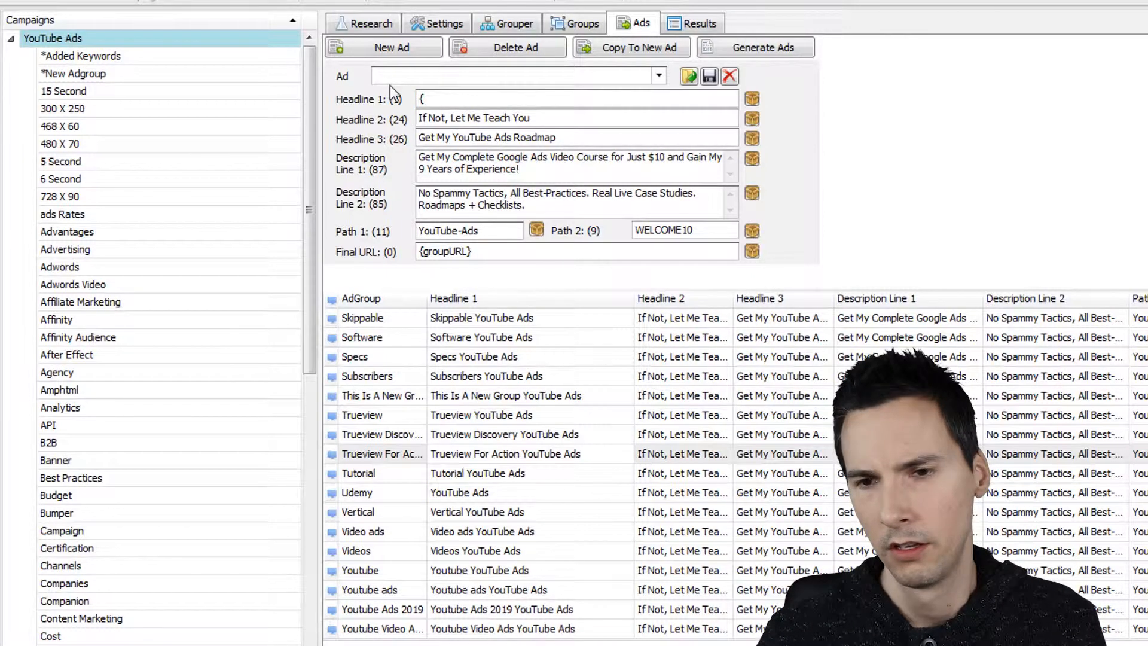
pyautogui.click(131, 42)
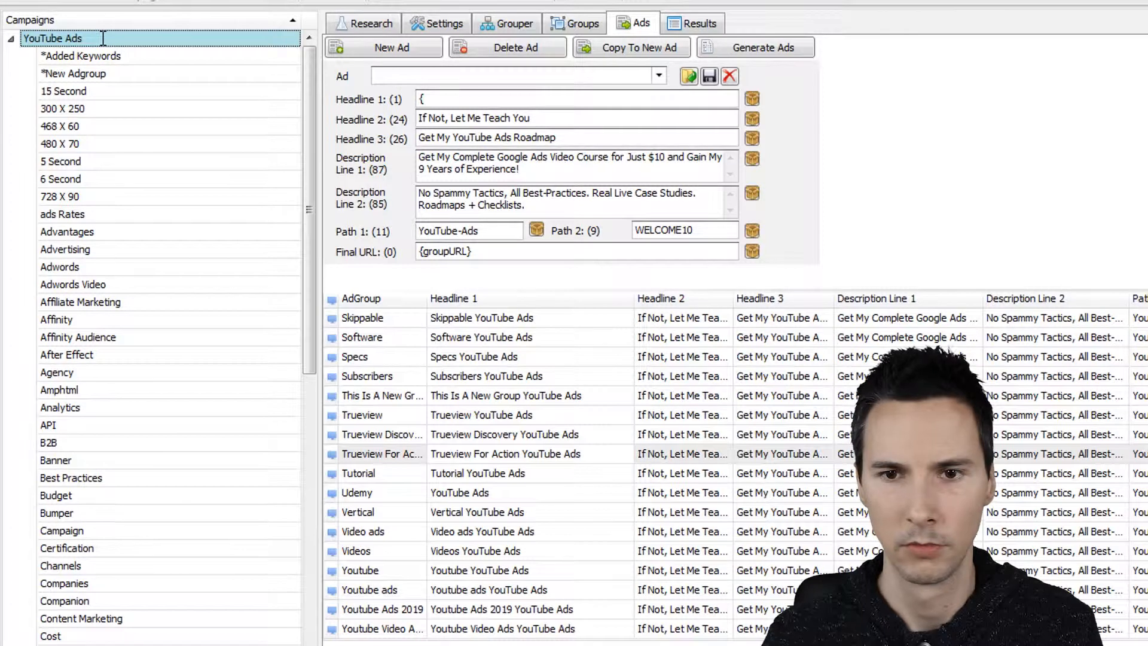
pyautogui.write('My Ca')
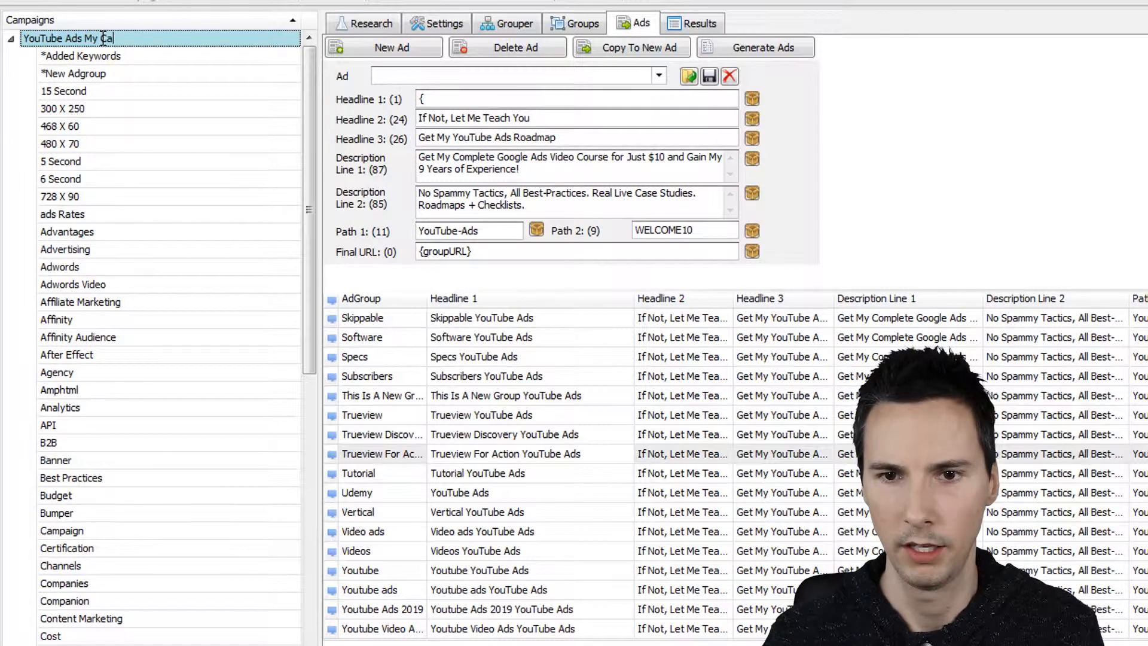
pyautogui.write('mpaign is This')
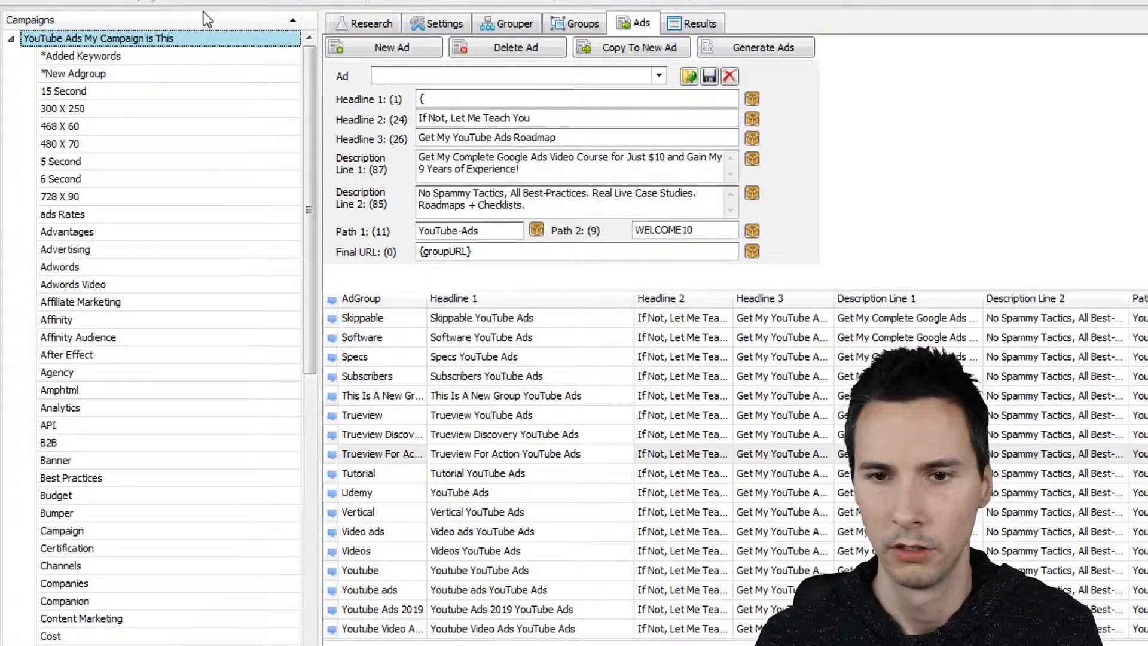
pyautogui.click(194, 55)
pyautogui.click(196, 45)
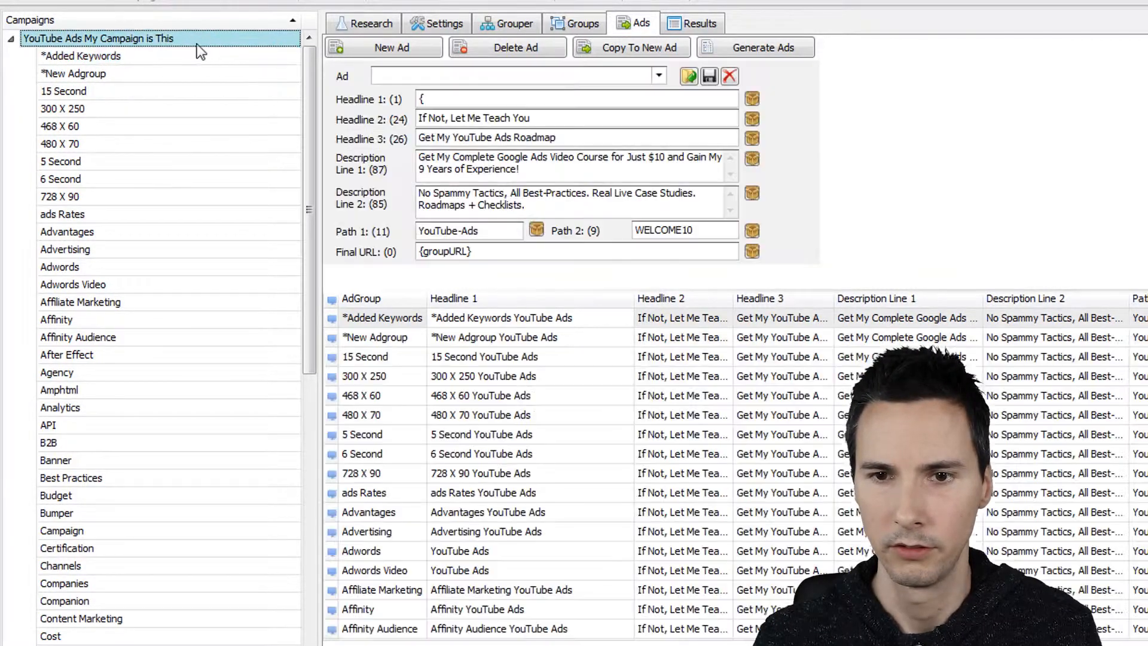
# Delete all existing ads of the renamed campaign
pyautogui.click(550, 437)
pyautogui.hotkey('ctrl', 'a')
pyautogui.press('Delete')
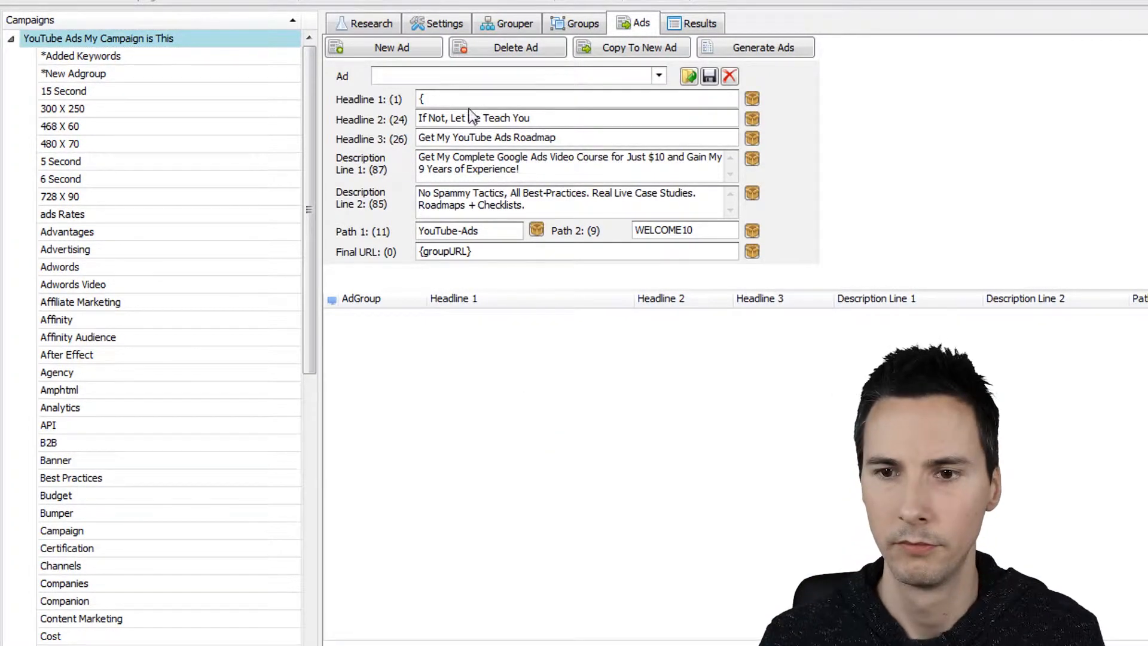
# Complete Headline 1 as {campaign}, generate ads for every ad group and check the 5 Second and 15 Second ads
pyautogui.write('campaign')
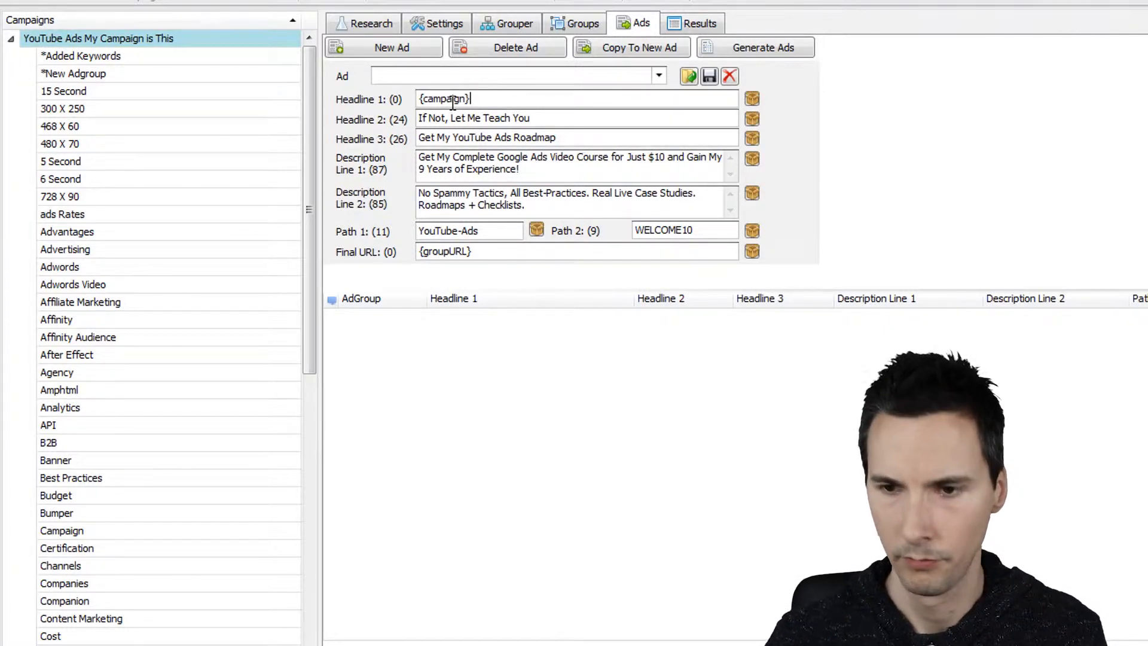
pyautogui.click(756, 49)
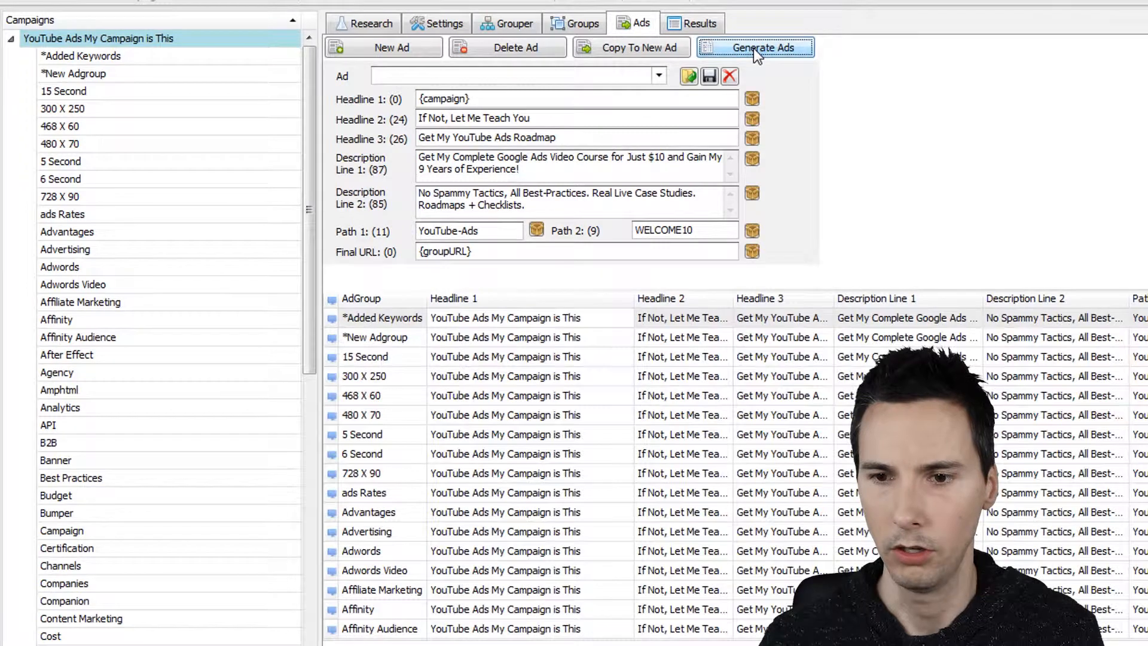
pyautogui.click(583, 432)
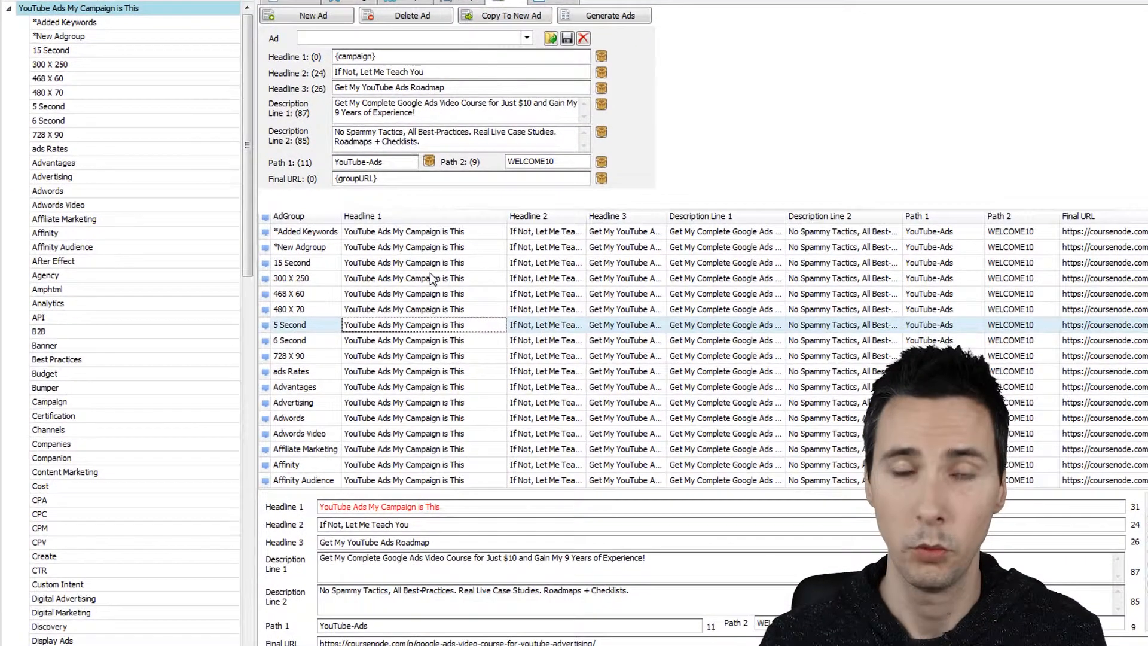
pyautogui.click(435, 263)
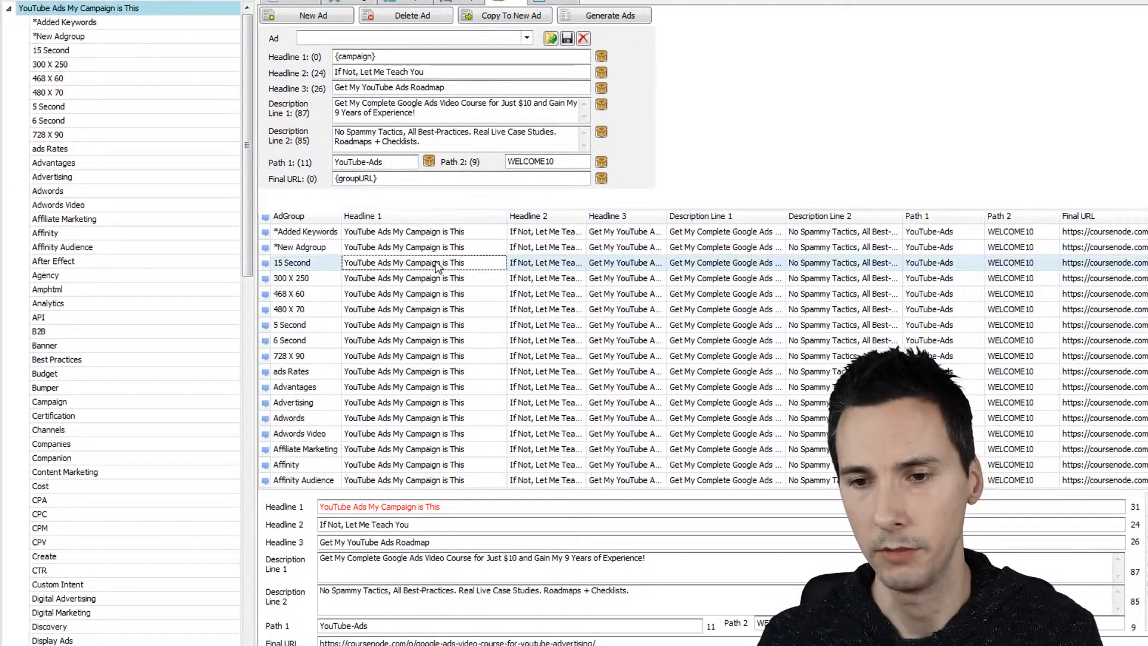
# Add the default text YouTube Ads to the campaign template string in Headline 1, making it "{campaign:YouTube Ads}"
pyautogui.click(374, 56)
pyautogui.write(':')
pyautogui.write('YouTube Ads')
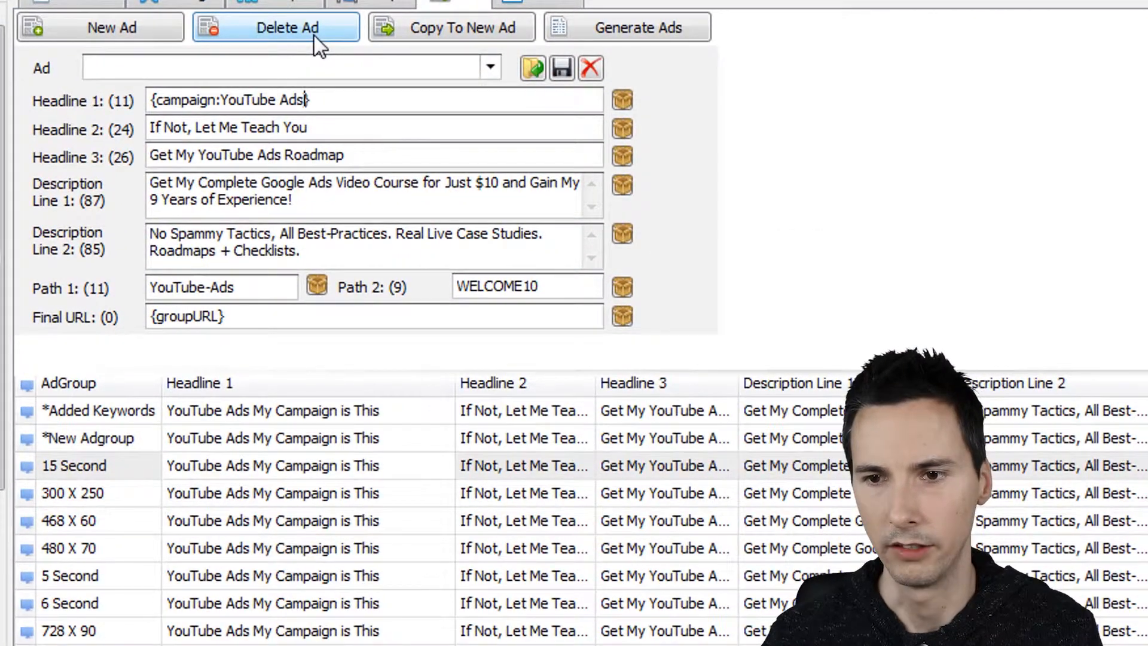
# Delete all ads, generate them again from the template with the default text, and check the 15 Second and 480 X 70 ads
pyautogui.click(263, 575)
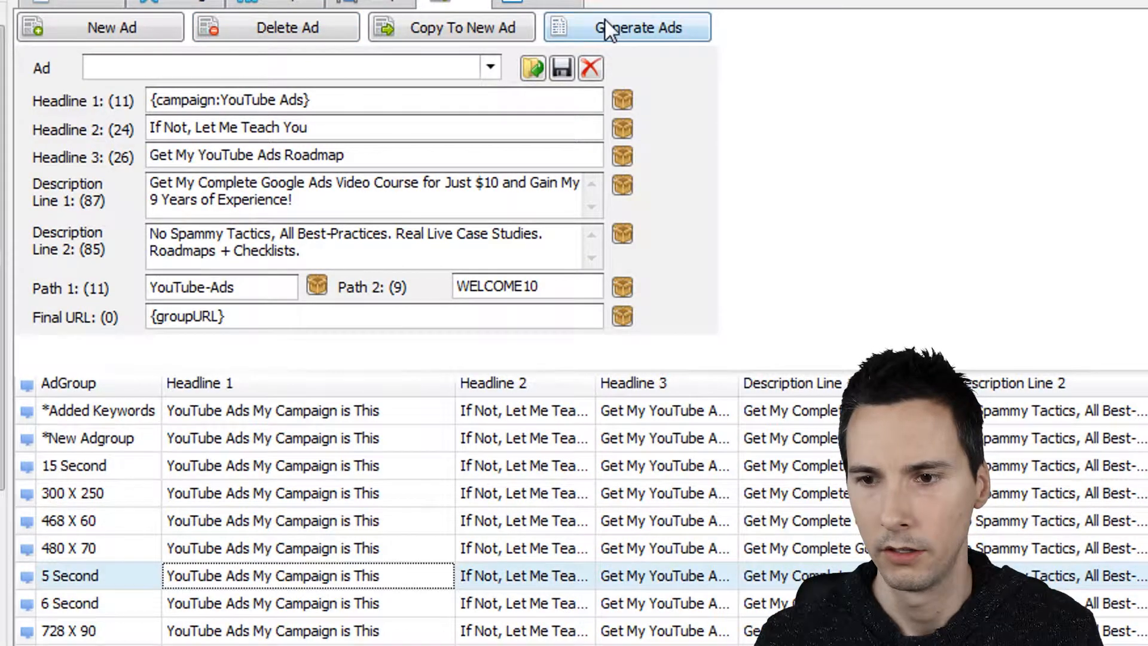
pyautogui.hotkey('ctrl', 'a')
pyautogui.press('Delete')
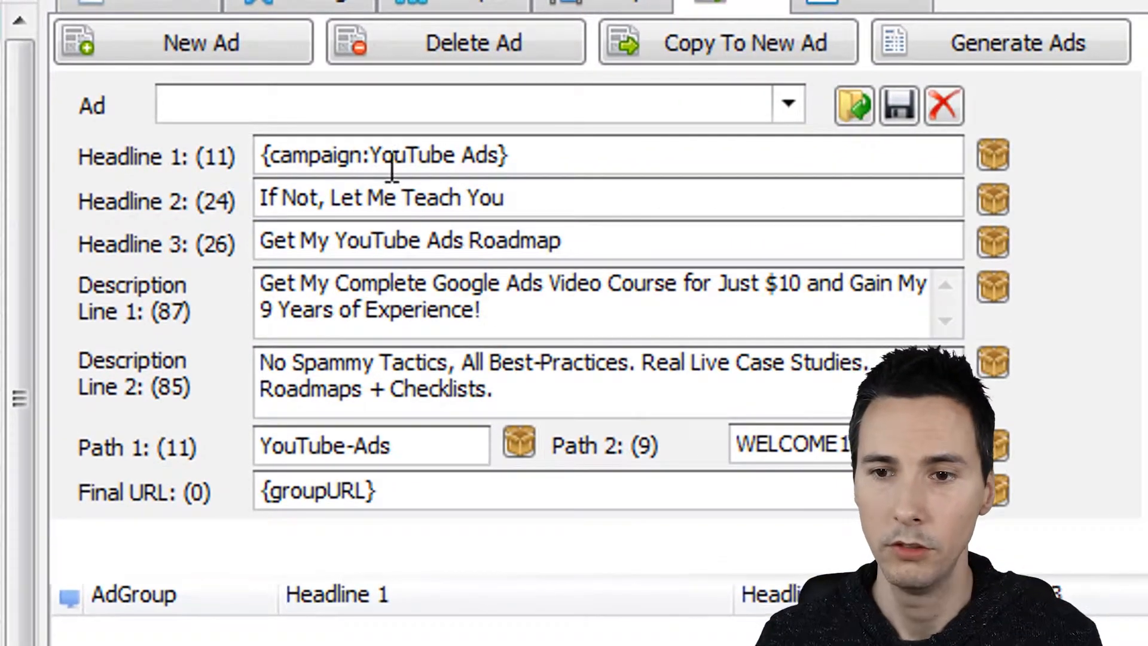
pyautogui.moveTo(364, 155); pyautogui.dragTo(372, 155)
pyautogui.moveTo(492, 155); pyautogui.dragTo(371, 154)
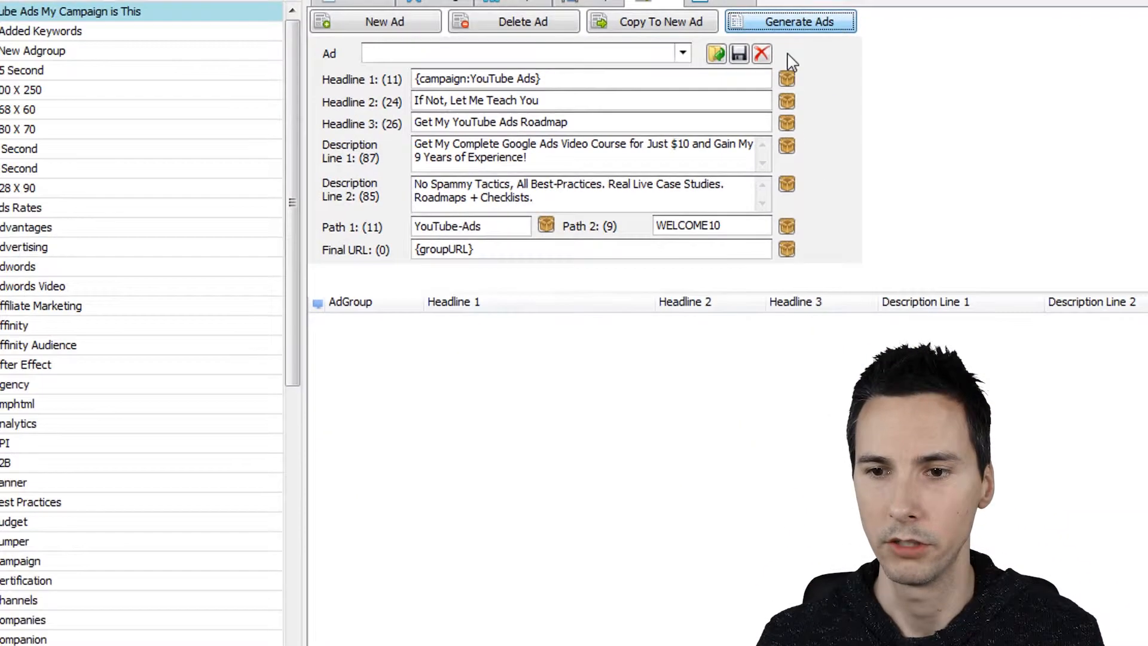
pyautogui.click(1017, 43)
pyautogui.click(598, 342)
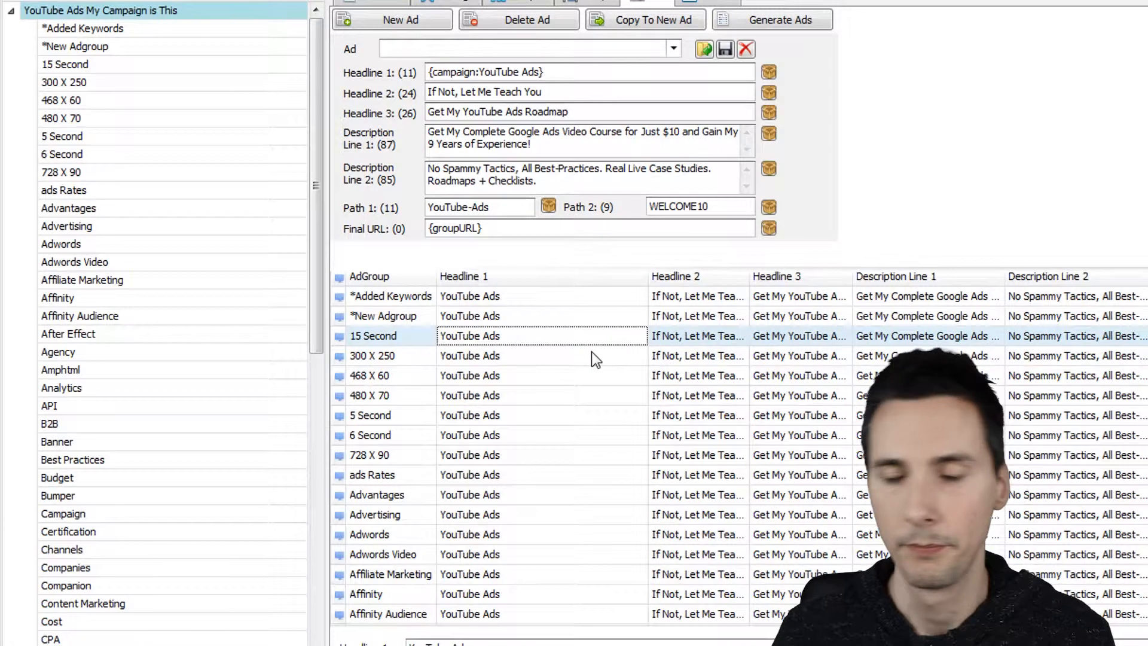
pyautogui.click(599, 390)
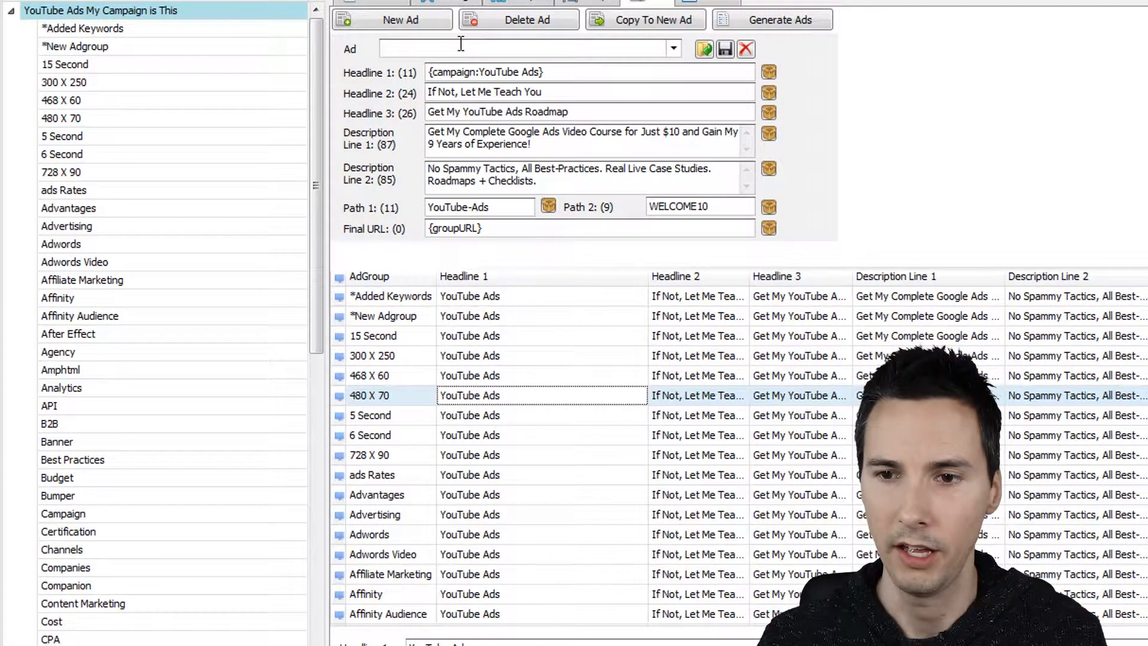
# Replace the default text YouTube Ads inside the Headline 1 template string with adgroup{}, making it "{campaign:adgroup{}}"
pyautogui.moveTo(540, 72); pyautogui.dragTo(479, 71)
pyautogui.click(696, 90)
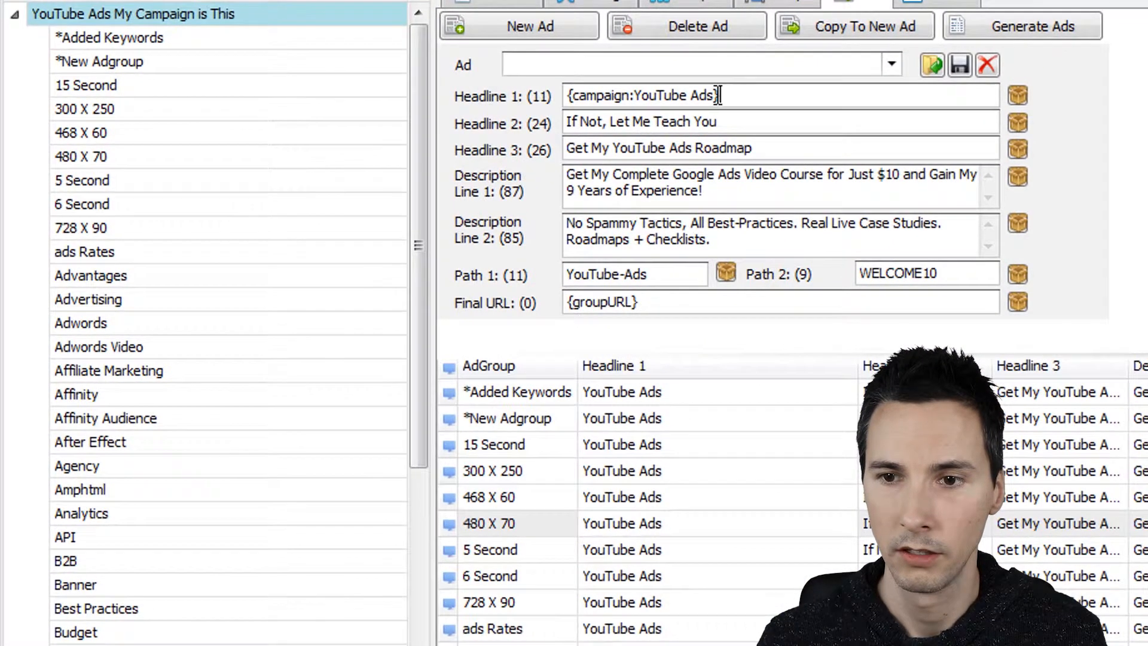
pyautogui.moveTo(696, 91); pyautogui.dragTo(636, 96)
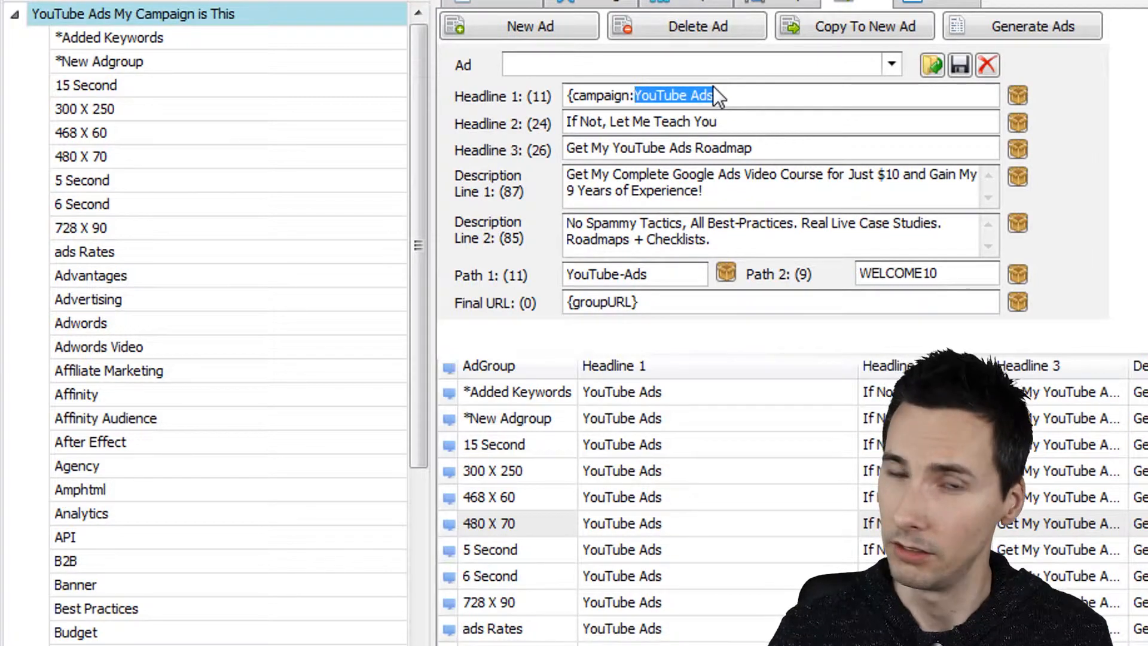
pyautogui.write('a')
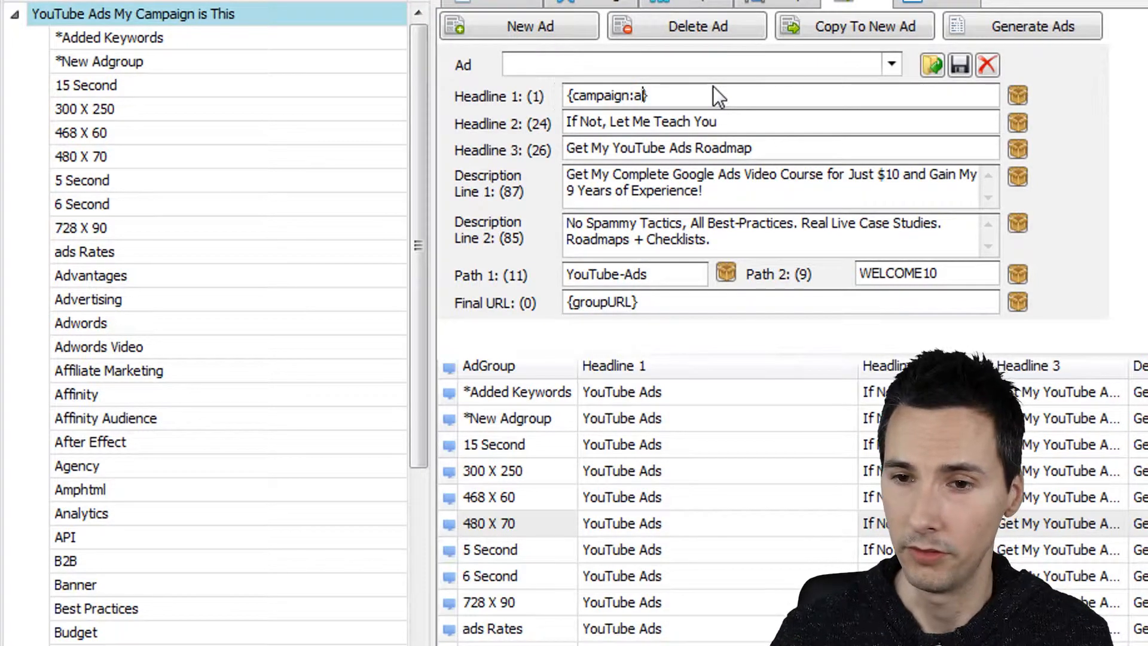
pyautogui.write('dgroup')
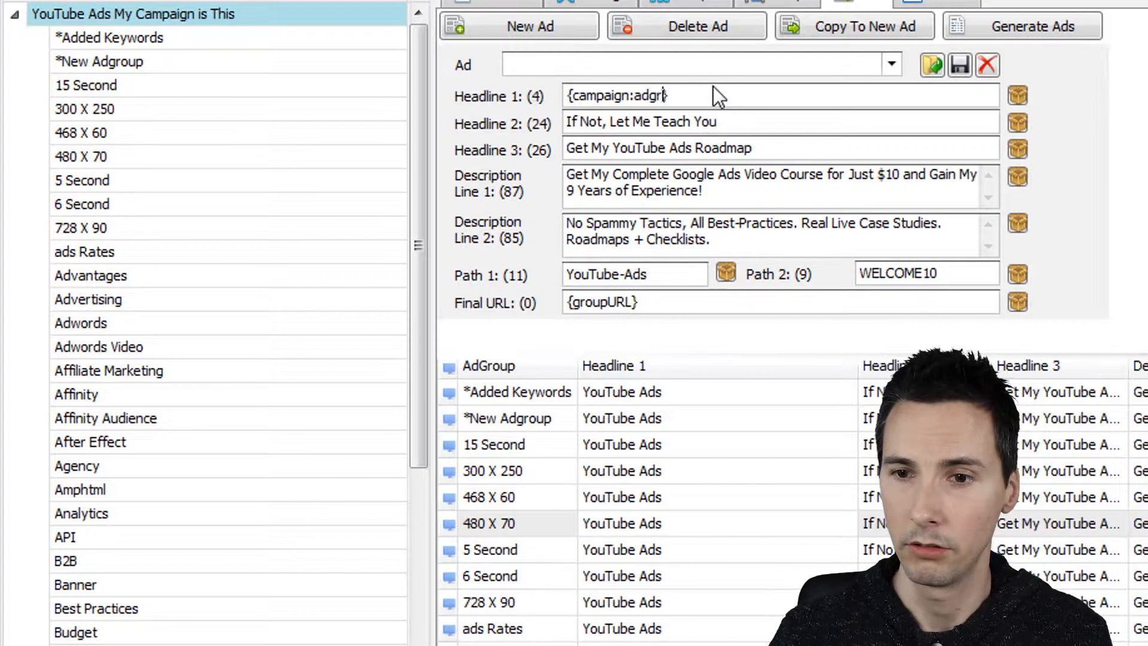
pyautogui.write('{}')
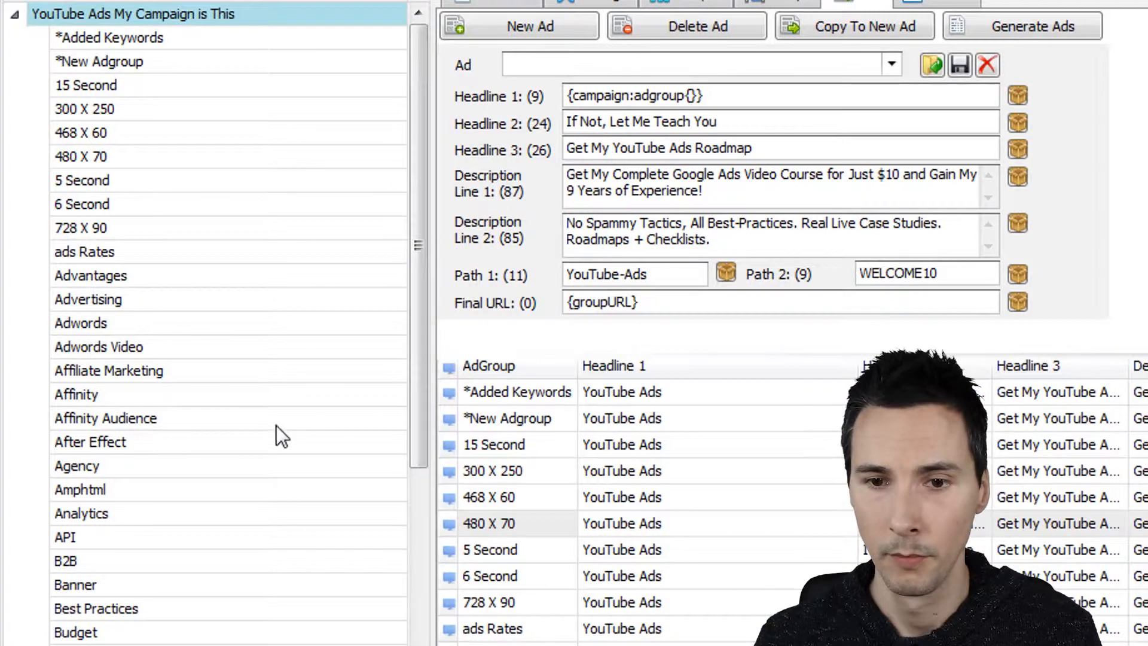
# Rename the Affinity Audience ad group to "Affinity Audiences is the greatest" in the ad groups list and select it in the campaign
pyautogui.click(258, 414)
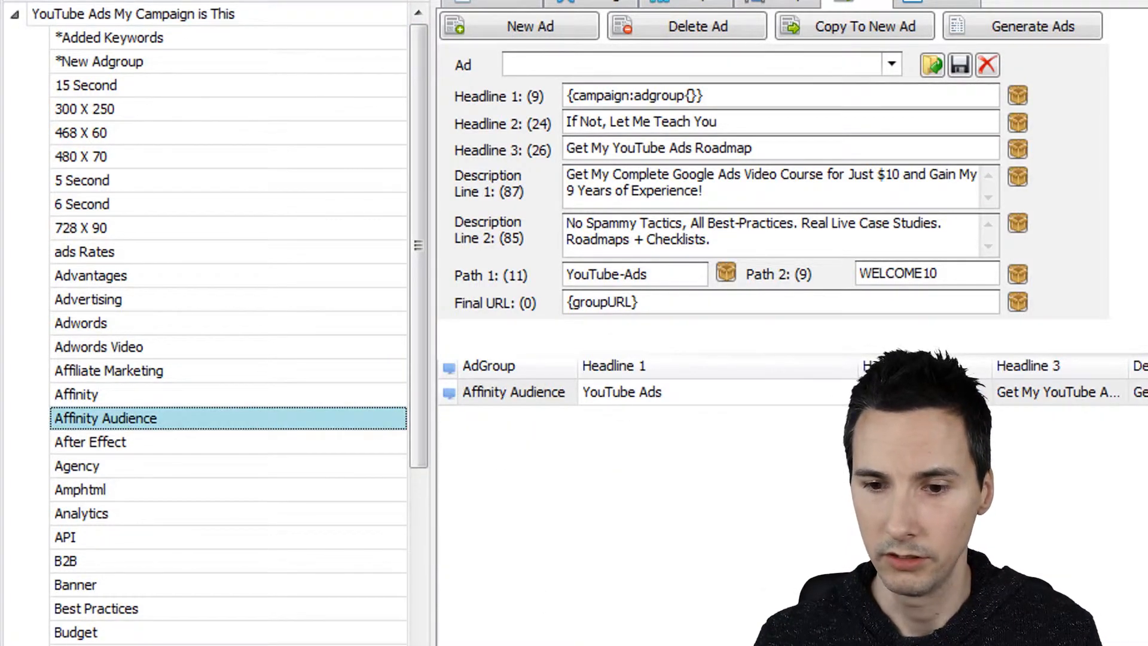
pyautogui.click(787, 5)
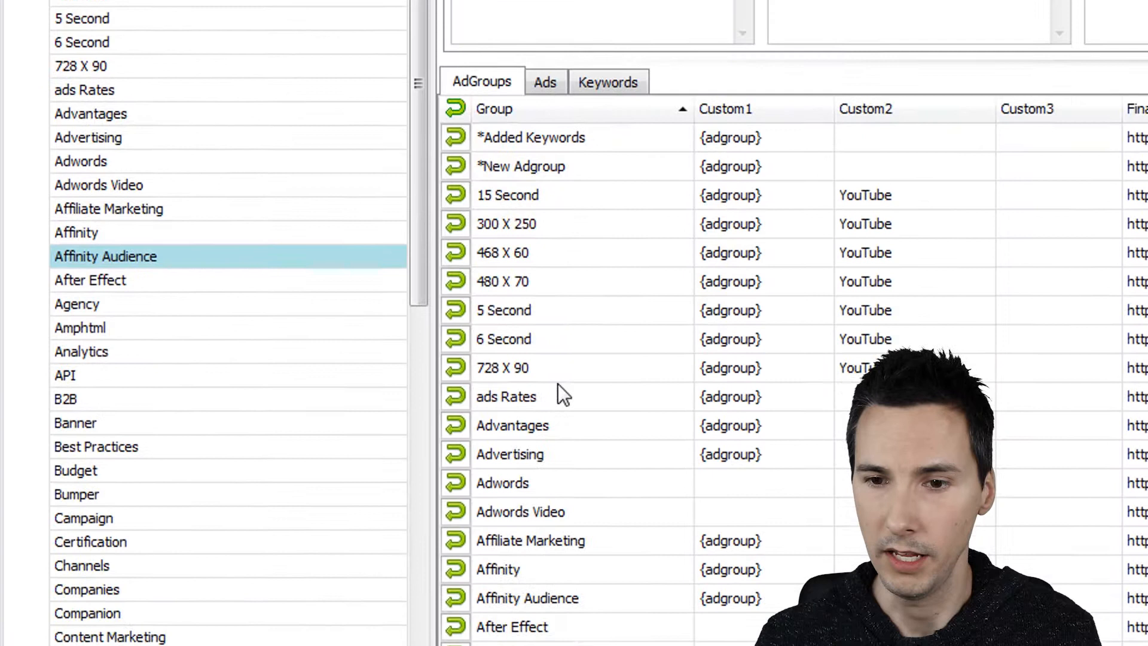
pyautogui.click(607, 393)
pyautogui.click(707, 604)
pyautogui.write('s')
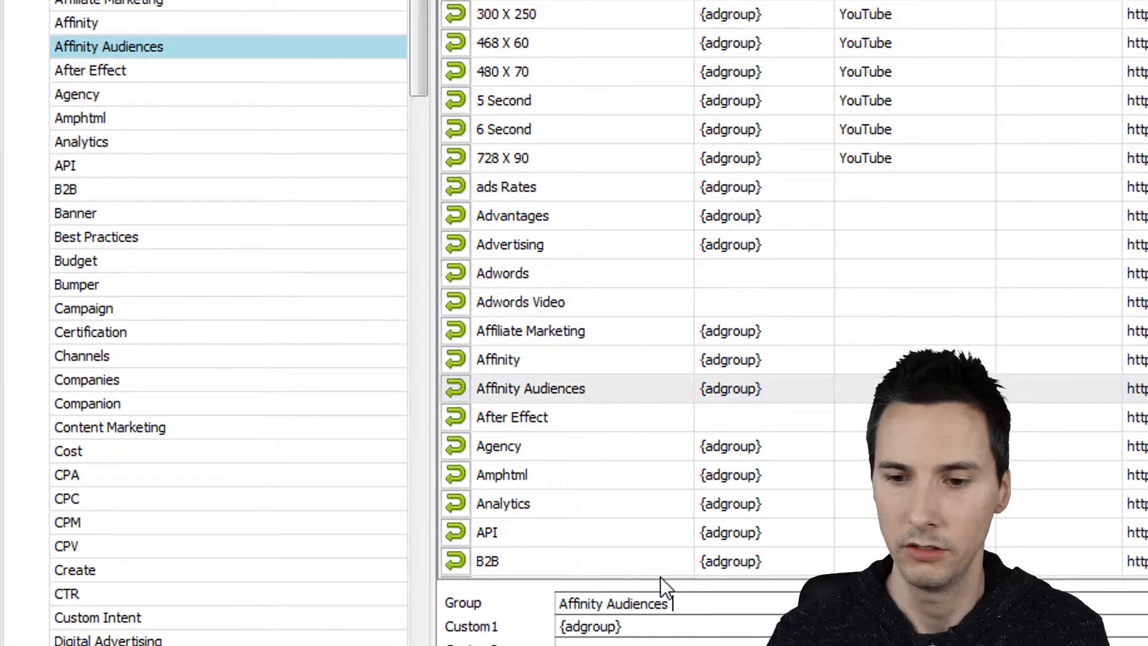
pyautogui.write(' is the grea')
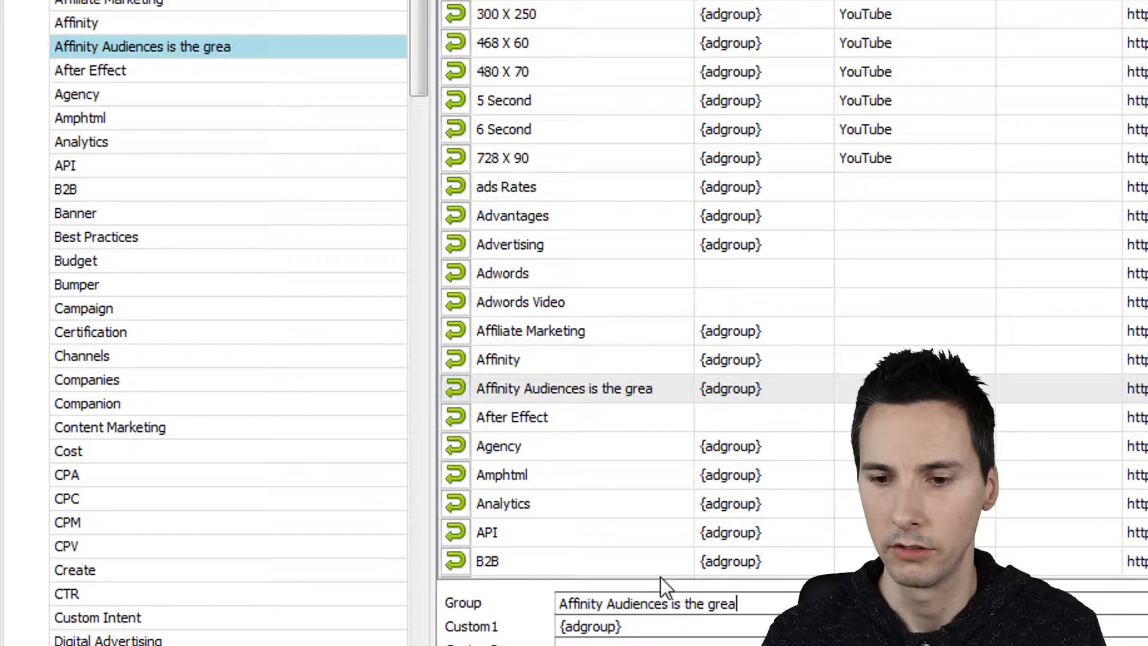
pyautogui.write('test')
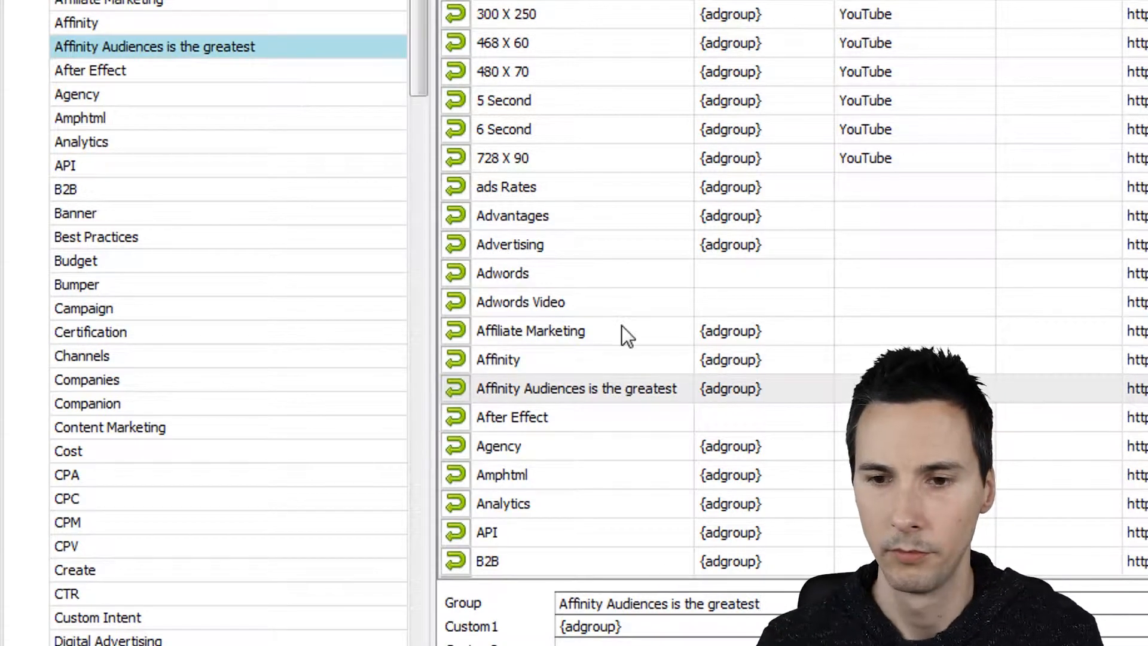
pyautogui.click(566, 244)
pyautogui.click(238, 43)
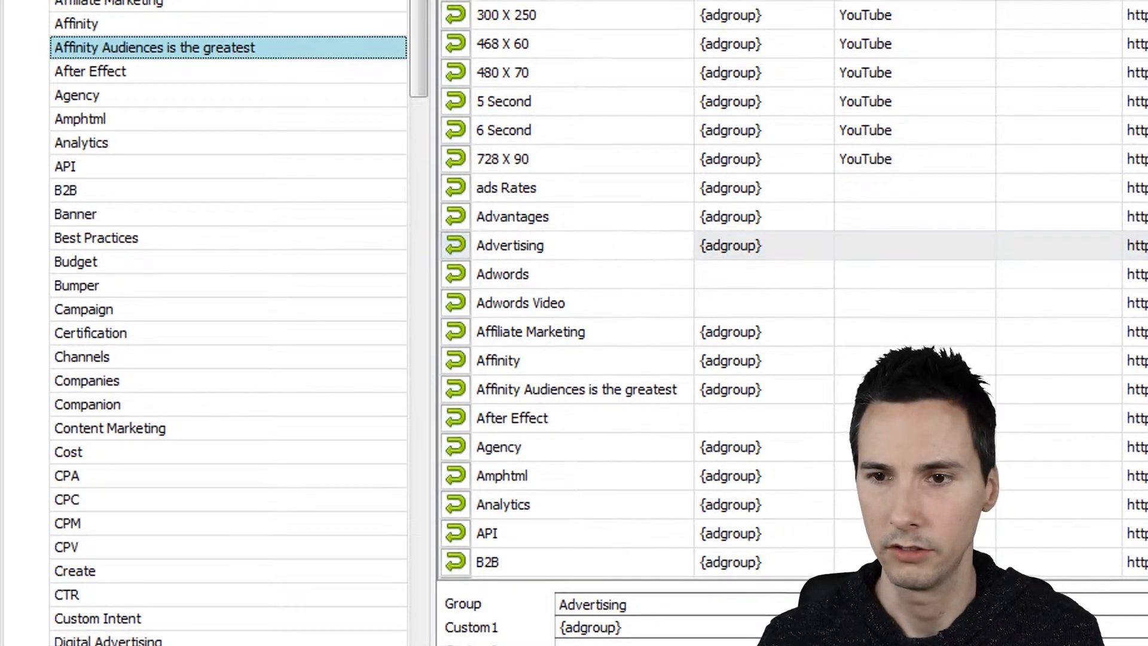
# Correct the ad template's Headline 1 so the adgroup string is nested inside the campaign string, making it "{campaign:{adgroup}}"
pyautogui.click(873, 28)
pyautogui.click(692, 124)
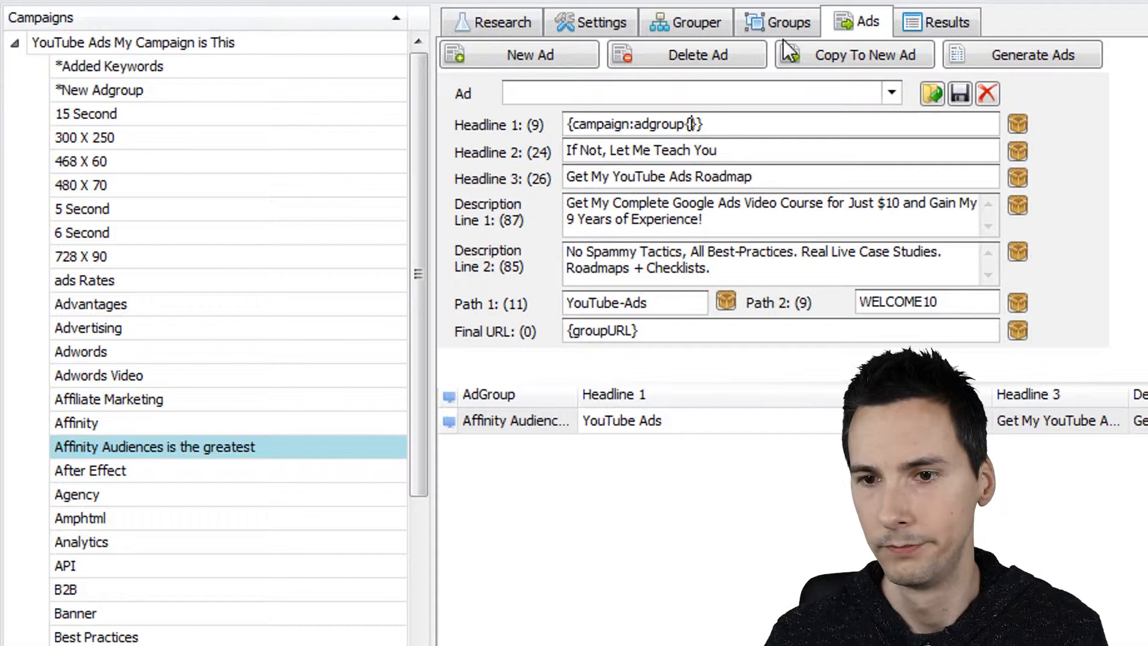
pyautogui.press('BackSpace')
pyautogui.press('Left')
pyautogui.press('Left')
pyautogui.press('Left')
pyautogui.press('Left')
pyautogui.press('Left')
pyautogui.press('Left')
pyautogui.press('Left')
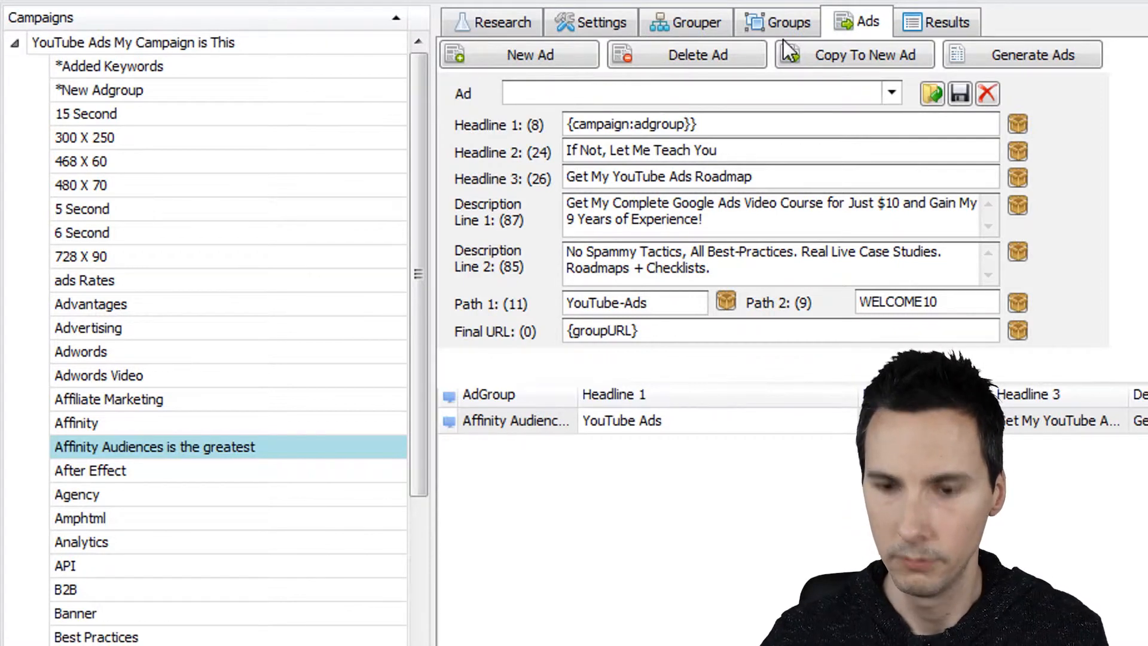
pyautogui.write('{')
# Add the default text Something Here to the nested adgroup string in Headline 1, making it "{campaign:{adgroup:Something Here}}"
pyautogui.press('Right')
pyautogui.press('Right')
pyautogui.press('Right')
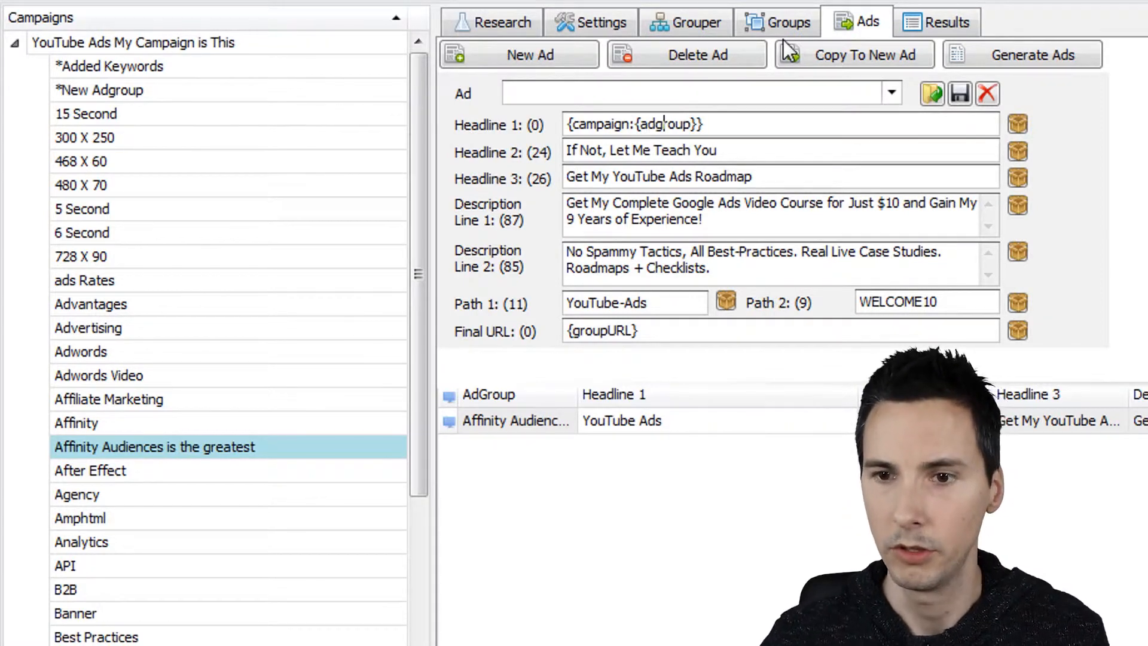
pyautogui.press('Right')
pyautogui.press('Right')
pyautogui.press('Right')
pyautogui.press('Right')
pyautogui.write(':')
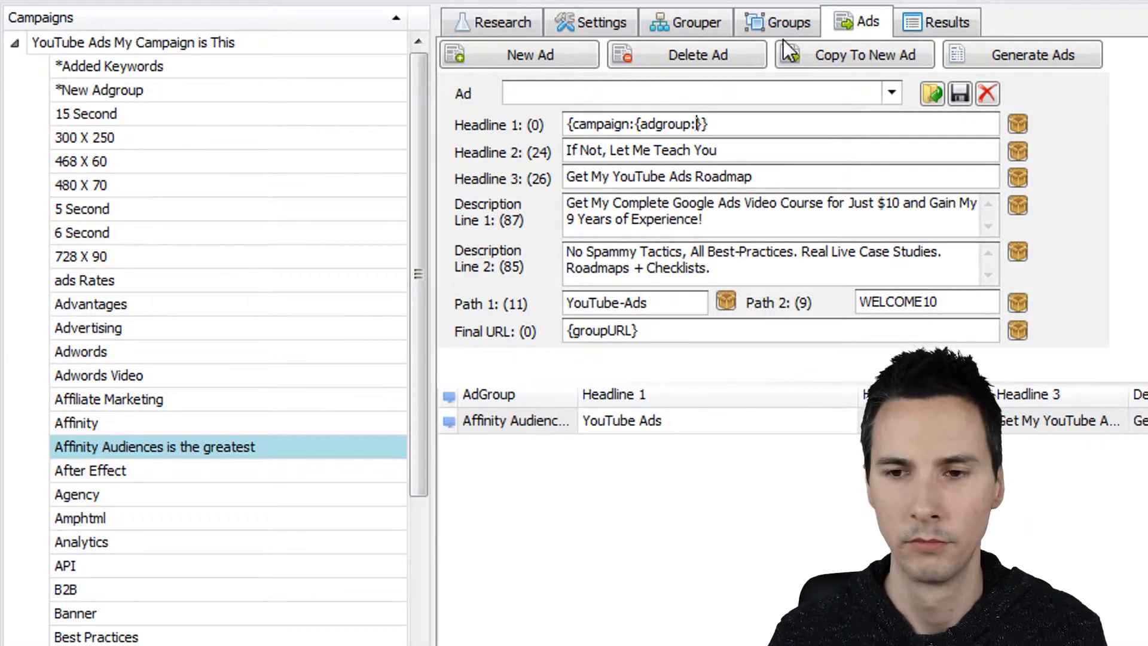
pyautogui.write('Something Here')
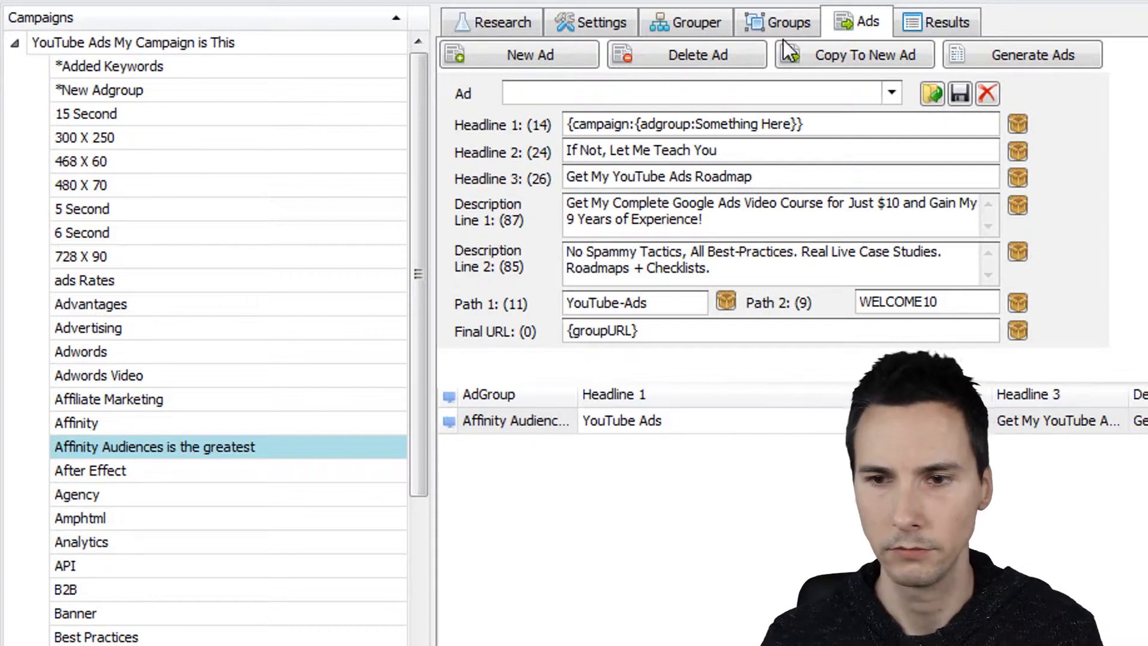
# Delete all the campaign's ads, generate them again from the nested template, and check the "Affinity Audiences is the greatest" ad
pyautogui.click(335, 42)
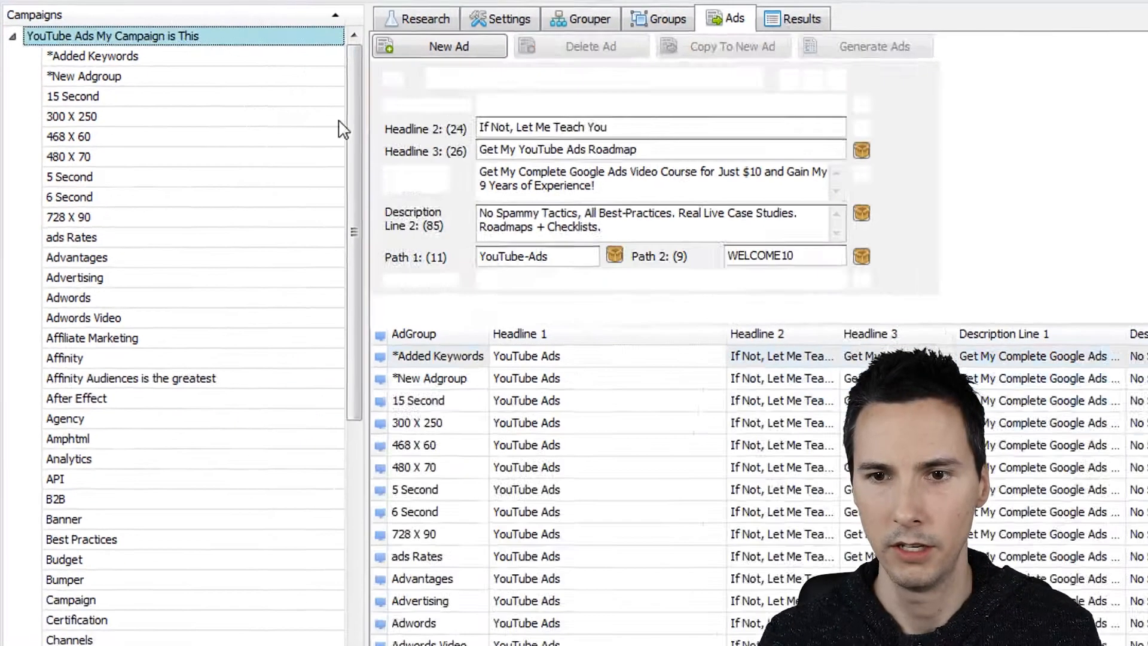
pyautogui.click(590, 425)
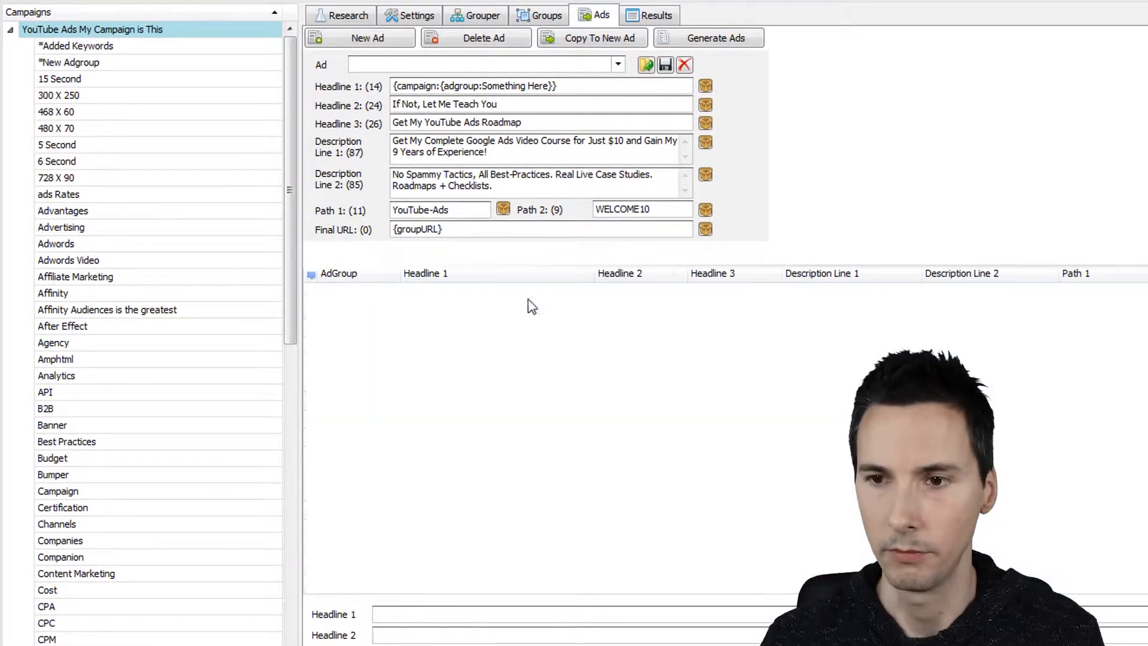
pyautogui.click(709, 43)
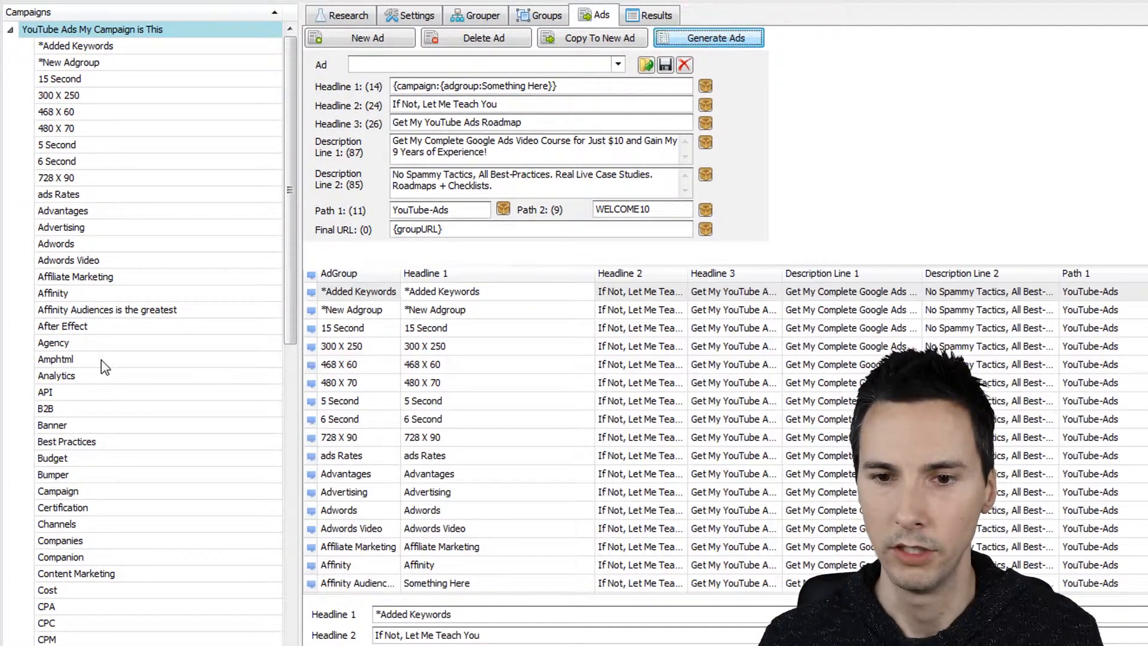
pyautogui.click(168, 313)
pyautogui.click(459, 293)
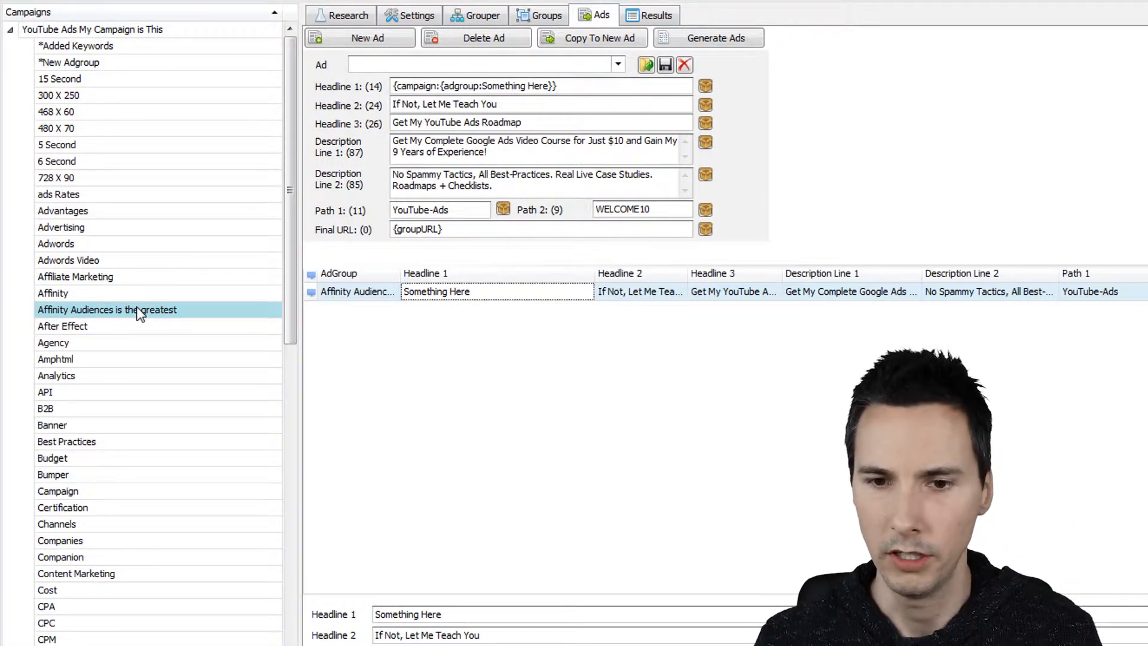
# Test the text "Affinity Audiences is the greatest" as Headline 1 of the selected ad, then clear the field
pyautogui.click(452, 615)
pyautogui.write('Affinity Audiences is the greatest')
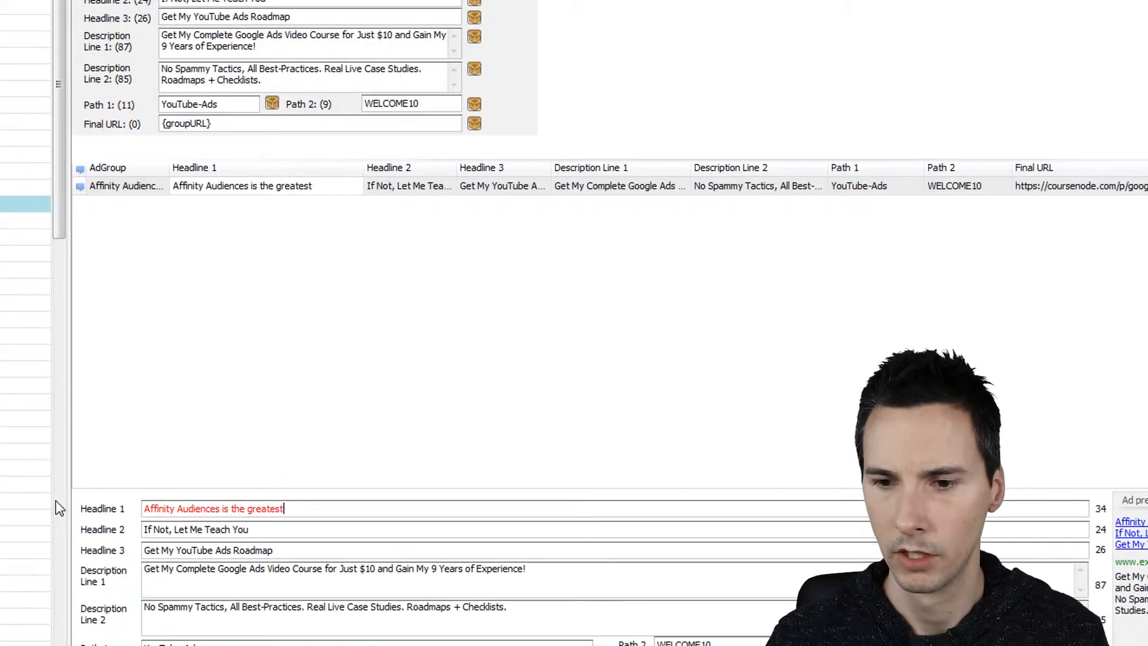
pyautogui.hotkey('ctrl', 'z')
pyautogui.hotkey('ctrl', 'z')
pyautogui.hotkey('ctrl', 'z')
pyautogui.hotkey('ctrl', 'a')
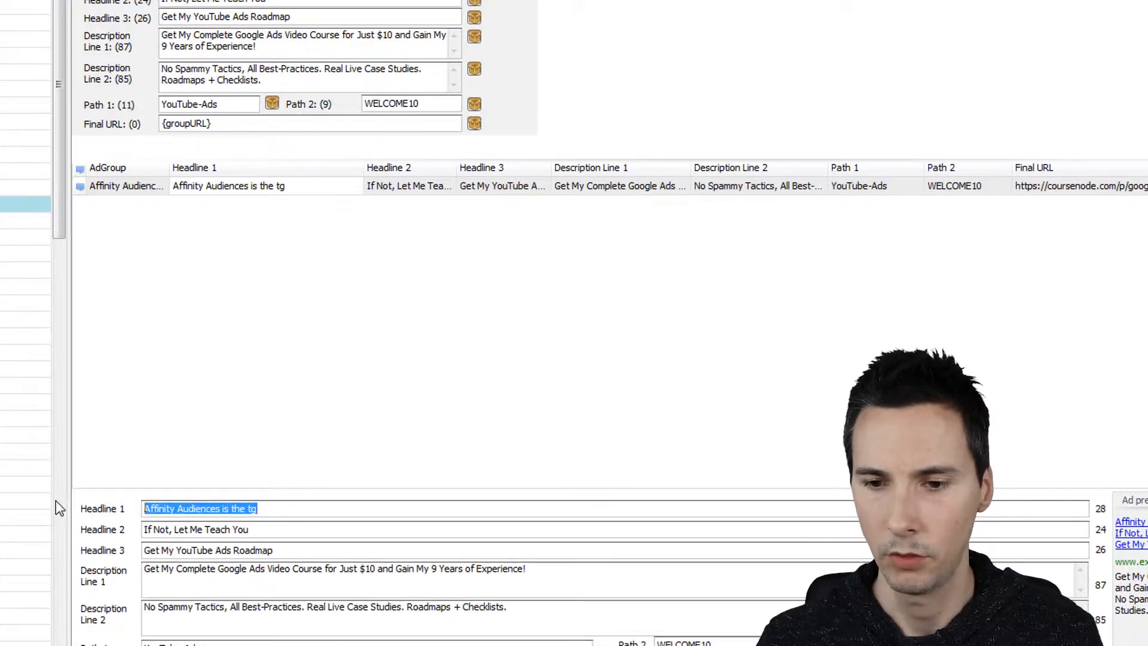
pyautogui.press('BackSpace')
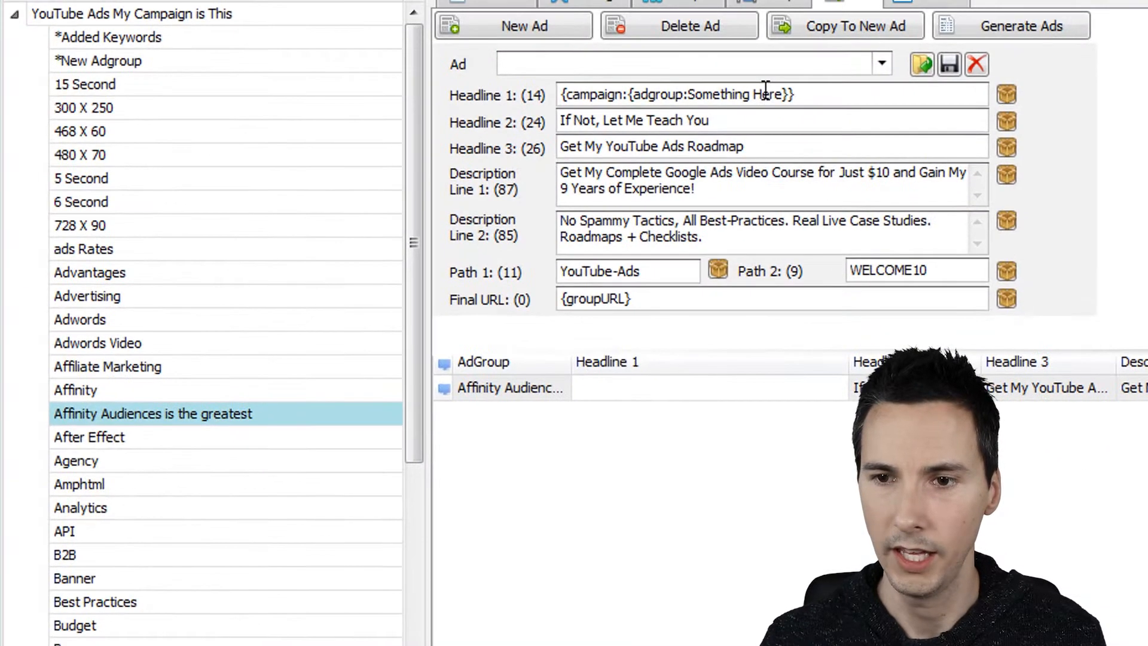
# Remove the nested string {adgroup:Something Here} from the Headline 1 template, leaving "{campaign:}"
pyautogui.click(769, 94)
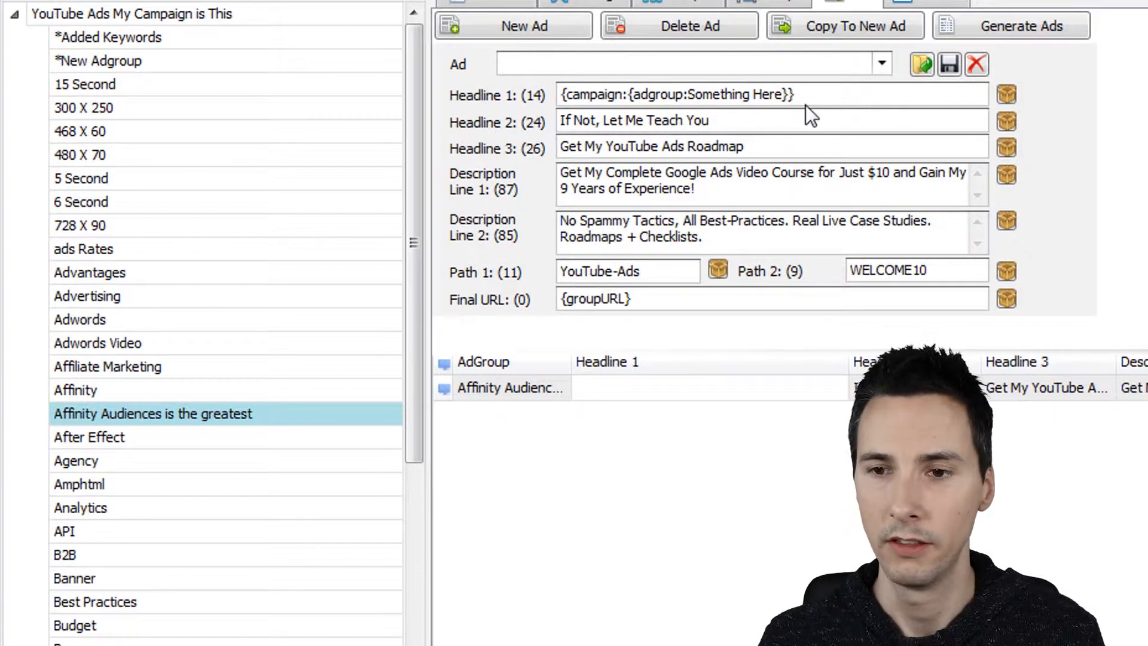
pyautogui.click(810, 95)
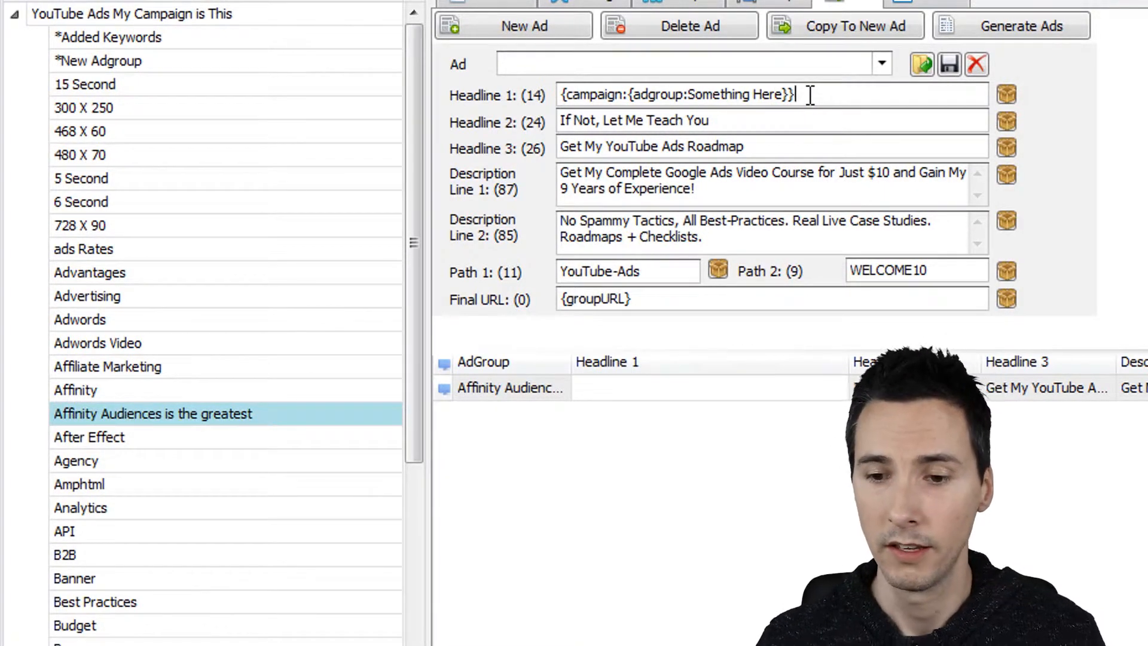
pyautogui.moveTo(791, 96); pyautogui.dragTo(629, 99)
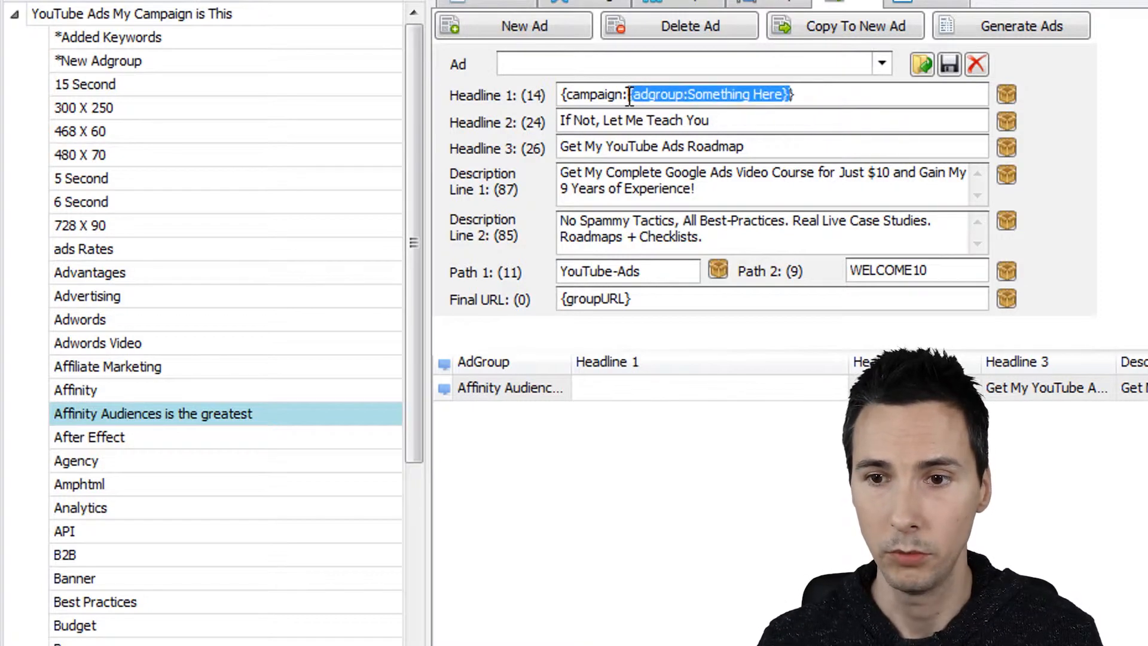
pyautogui.press('Delete')
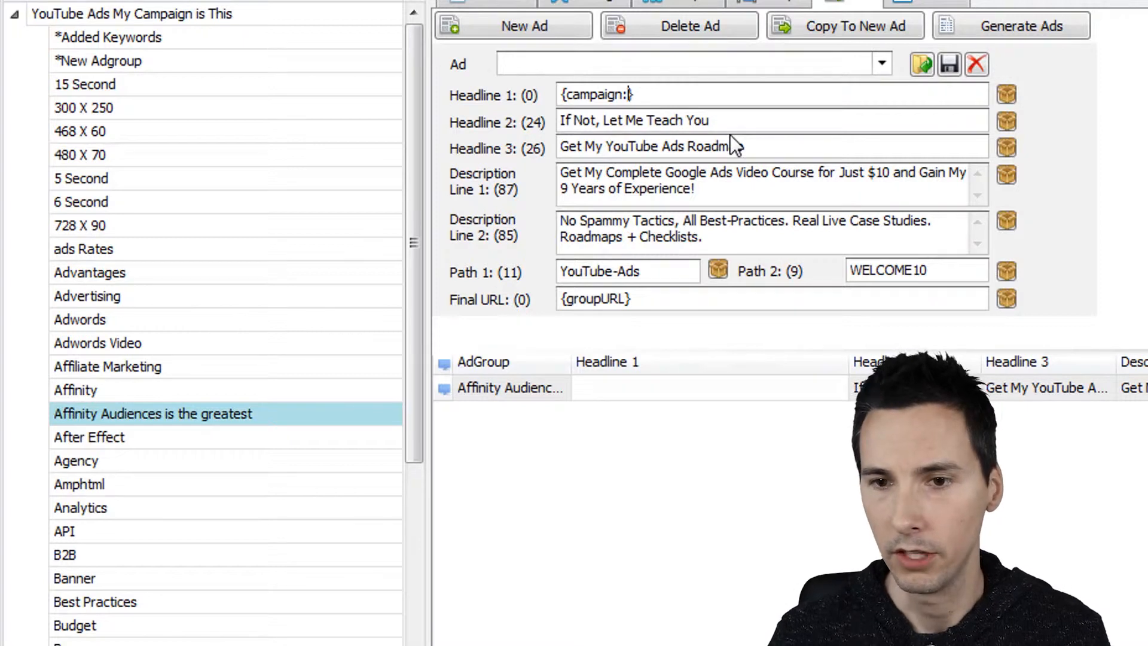
# Replace the Headline 1 template with "Let me Teach You {campaign}"
pyautogui.click(666, 95)
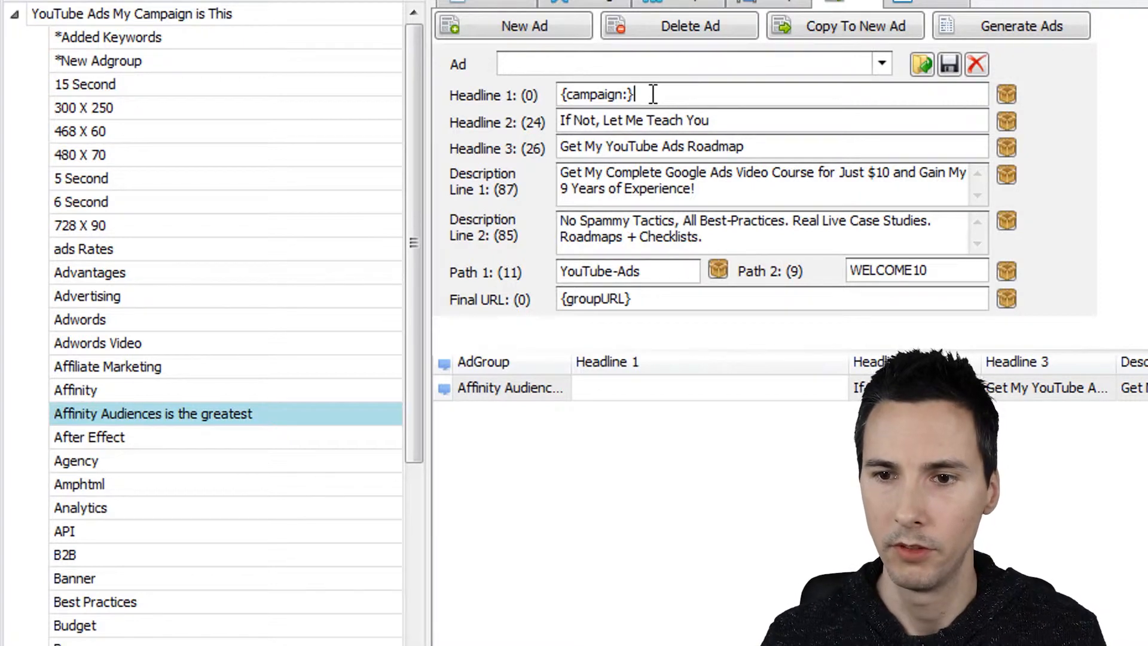
pyautogui.moveTo(694, 96); pyautogui.dragTo(516, 91)
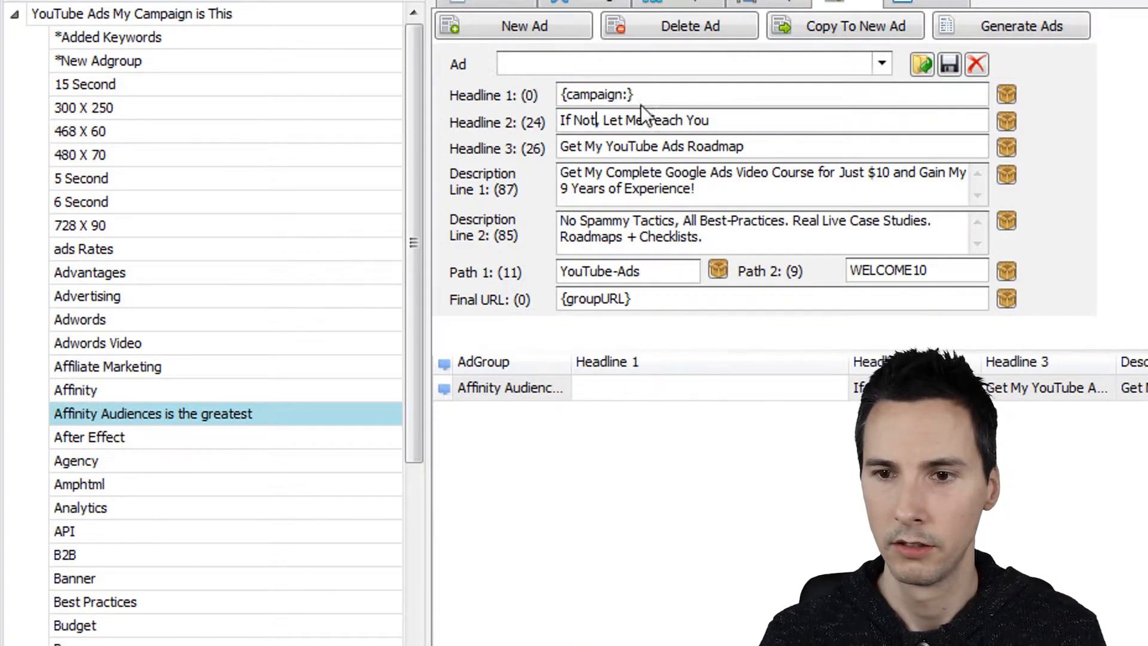
pyautogui.write('Les')
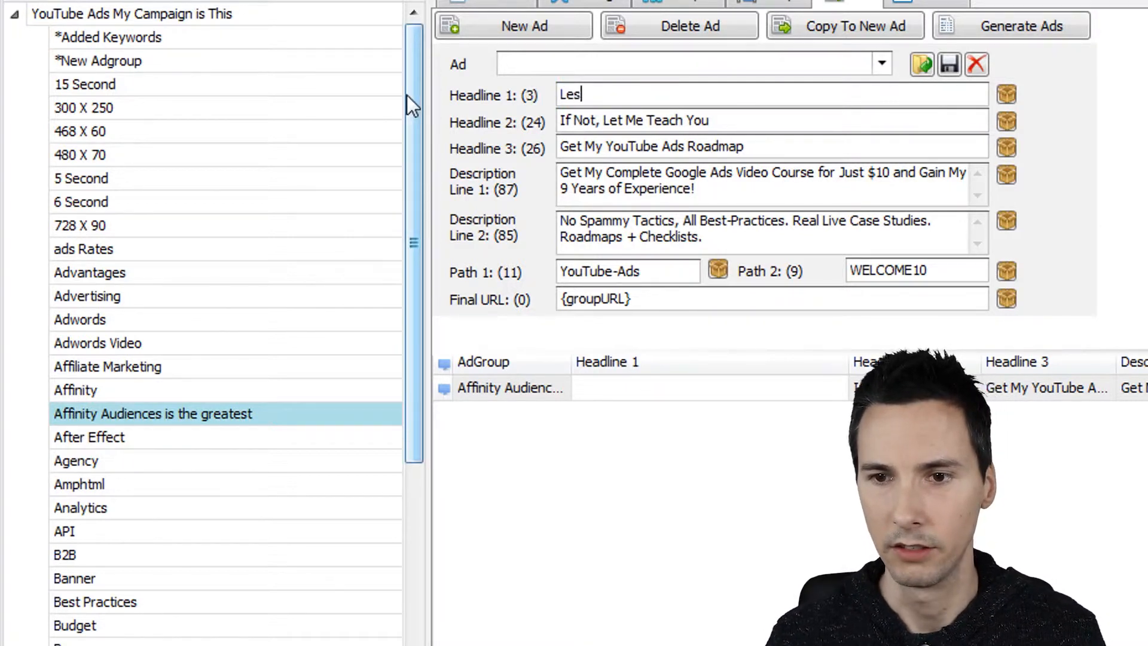
pyautogui.press('BackSpace')
pyautogui.write('t me ')
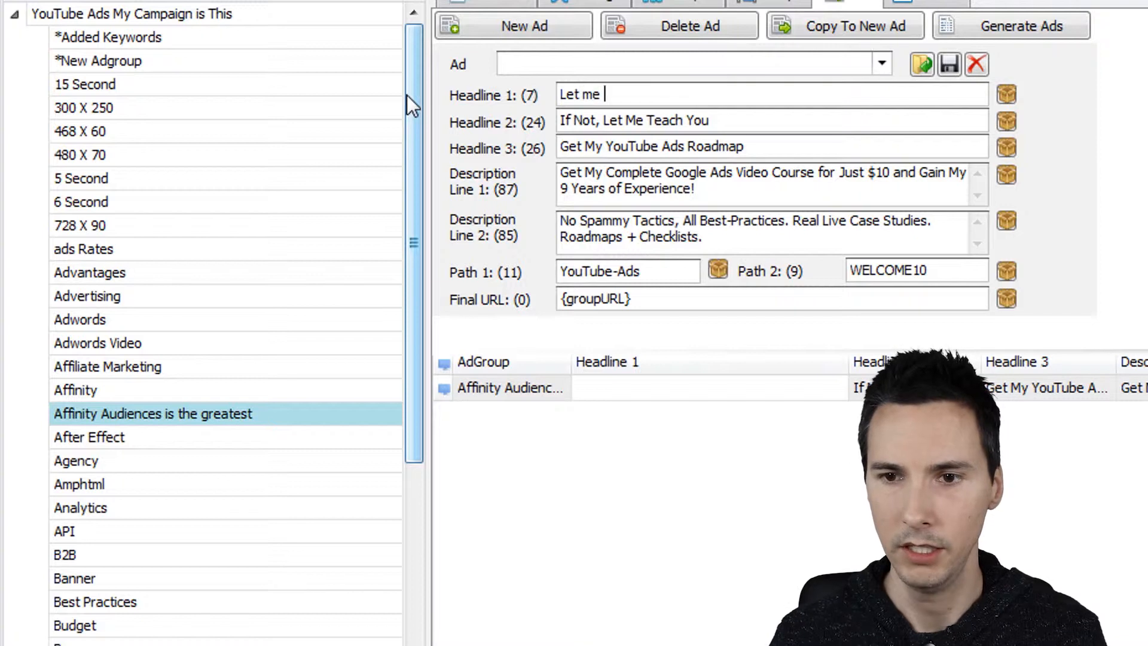
pyautogui.write('Teach You ')
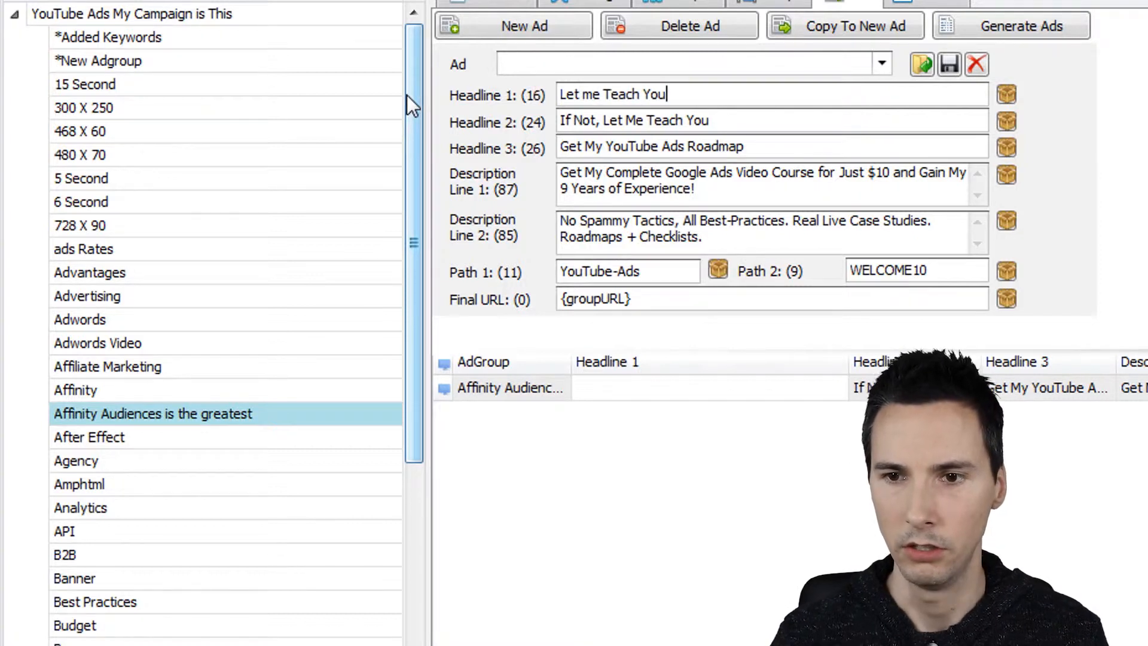
pyautogui.write('{campaign:')
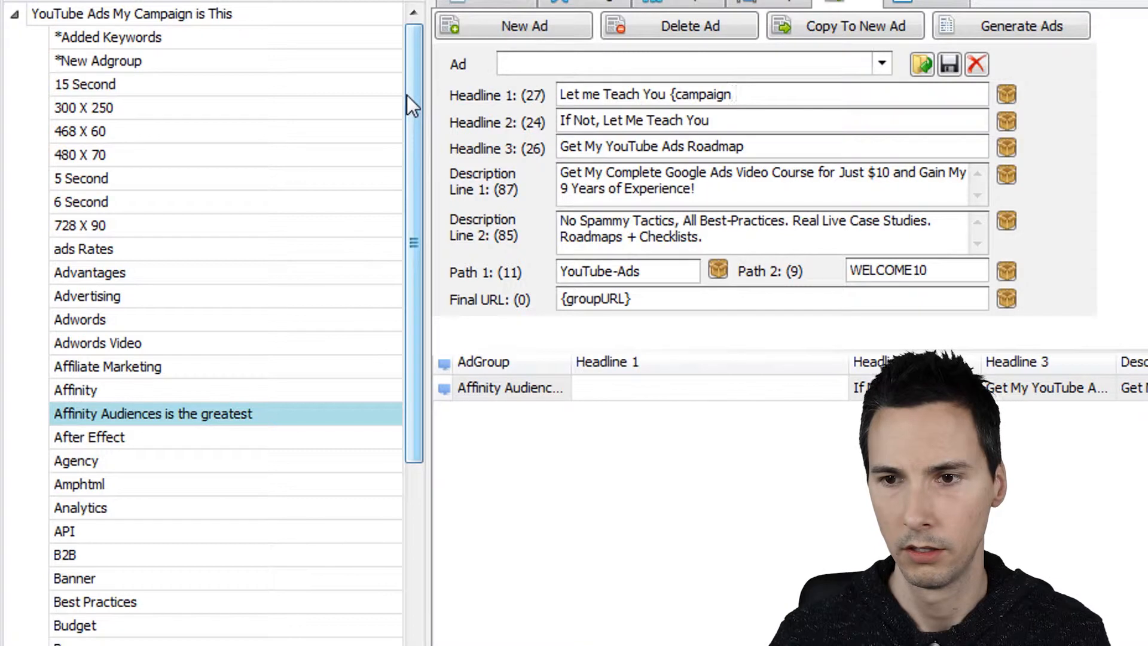
pyautogui.press('BackSpace')
pyautogui.write('}')
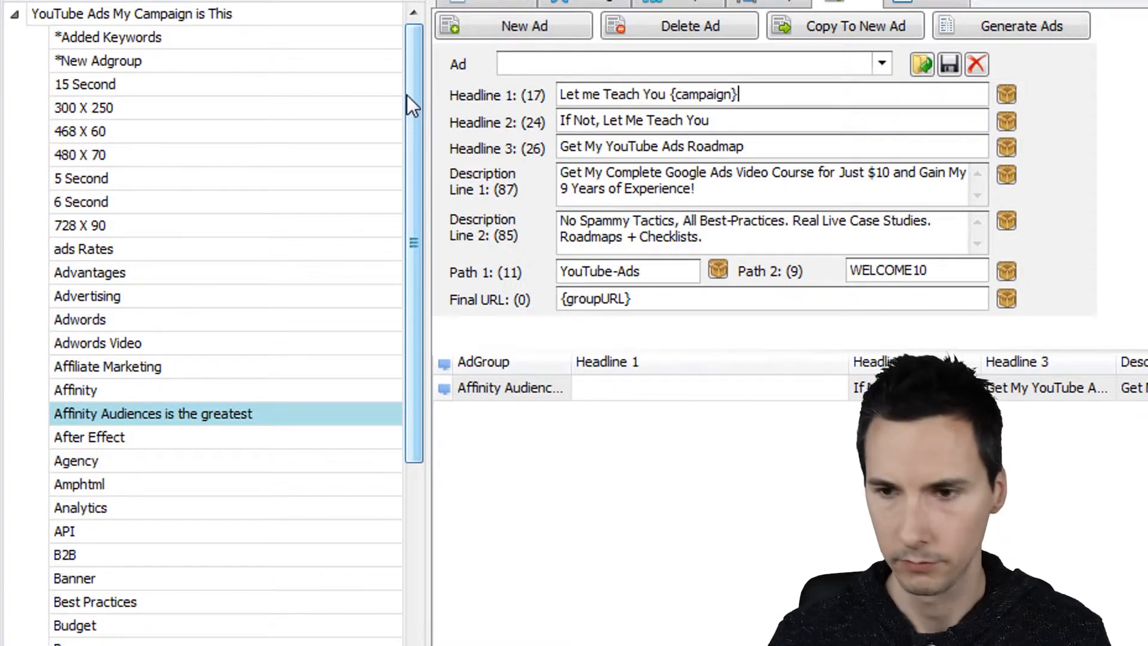
# Delete all ads in the YouTube Ads My Campaign is This campaign and generate them again from the "Let me Teach You {campaign}" template
pyautogui.click(236, 16)
pyautogui.click(620, 447)
pyautogui.hotkey('ctrl', 'a')
pyautogui.press('Delete')
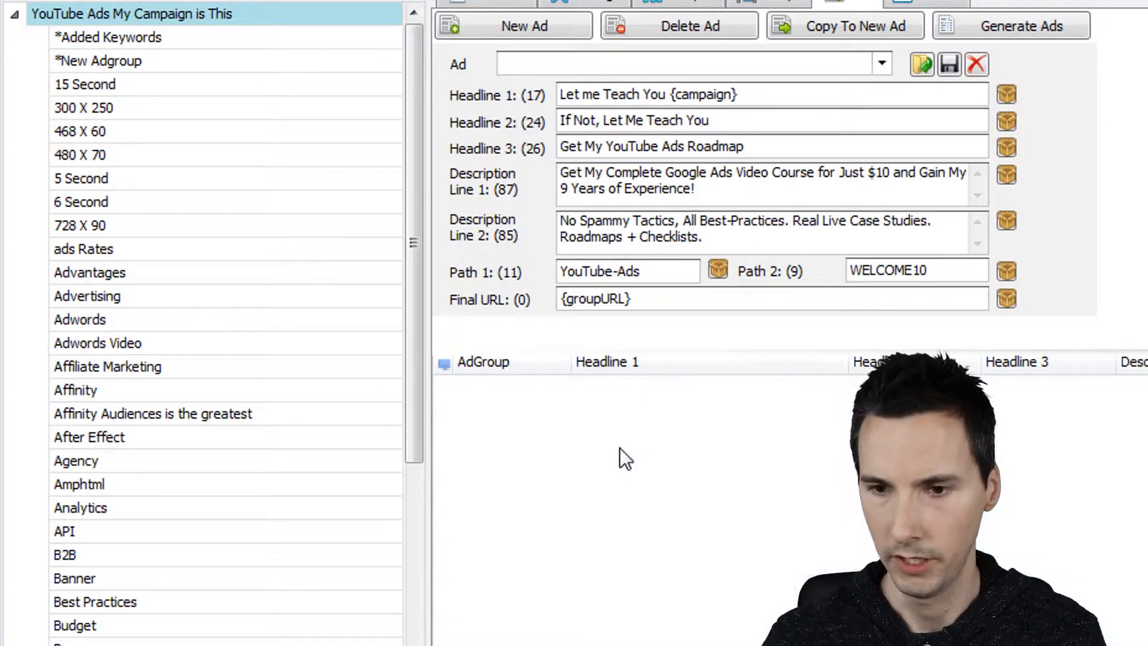
pyautogui.click(1017, 26)
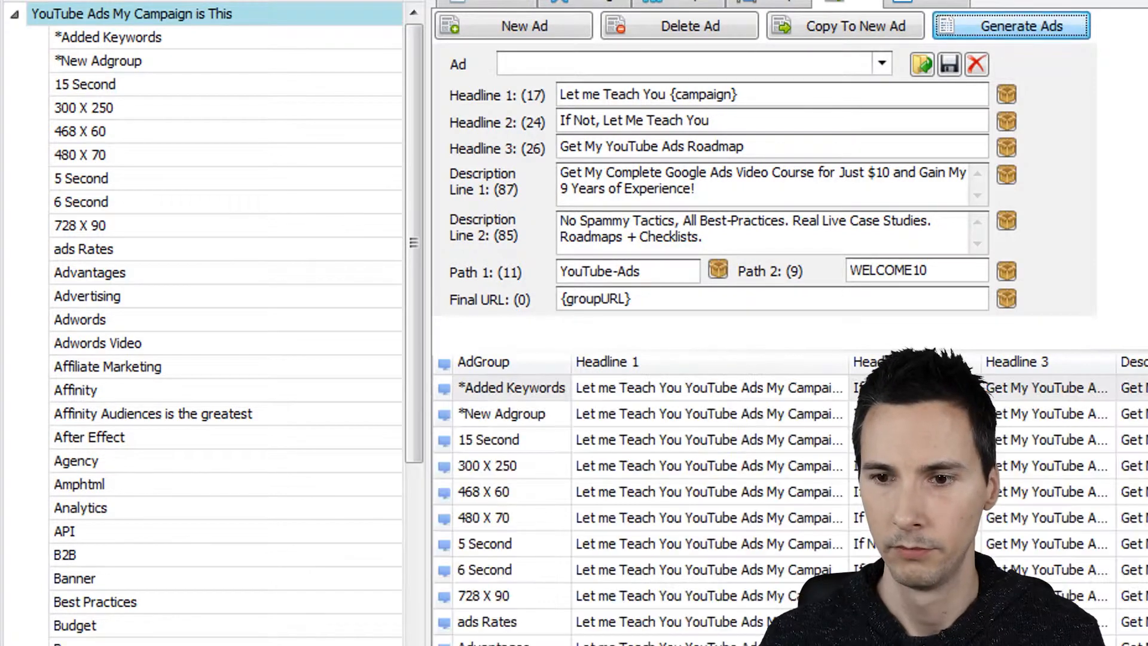
# Widen the Headline 1 column to its contents and check the headlines of the 15 Second, 468 X 60 and ads Rates ads
pyautogui.click(801, 442)
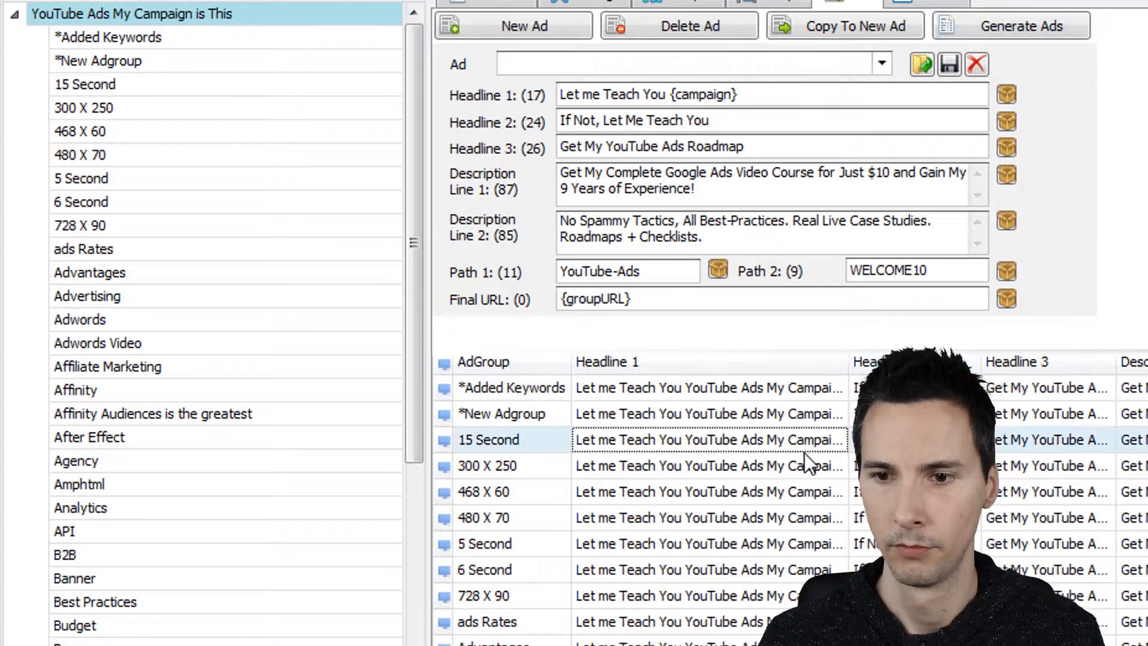
pyautogui.doubleClick(848, 361)
pyautogui.click(813, 497)
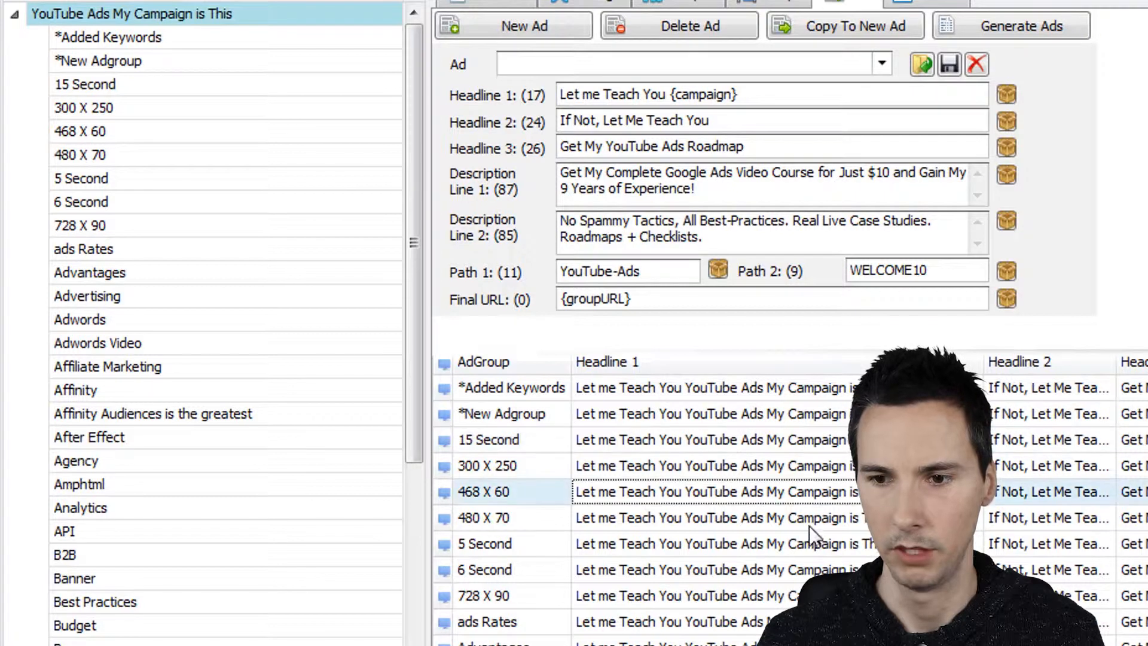
pyautogui.click(754, 619)
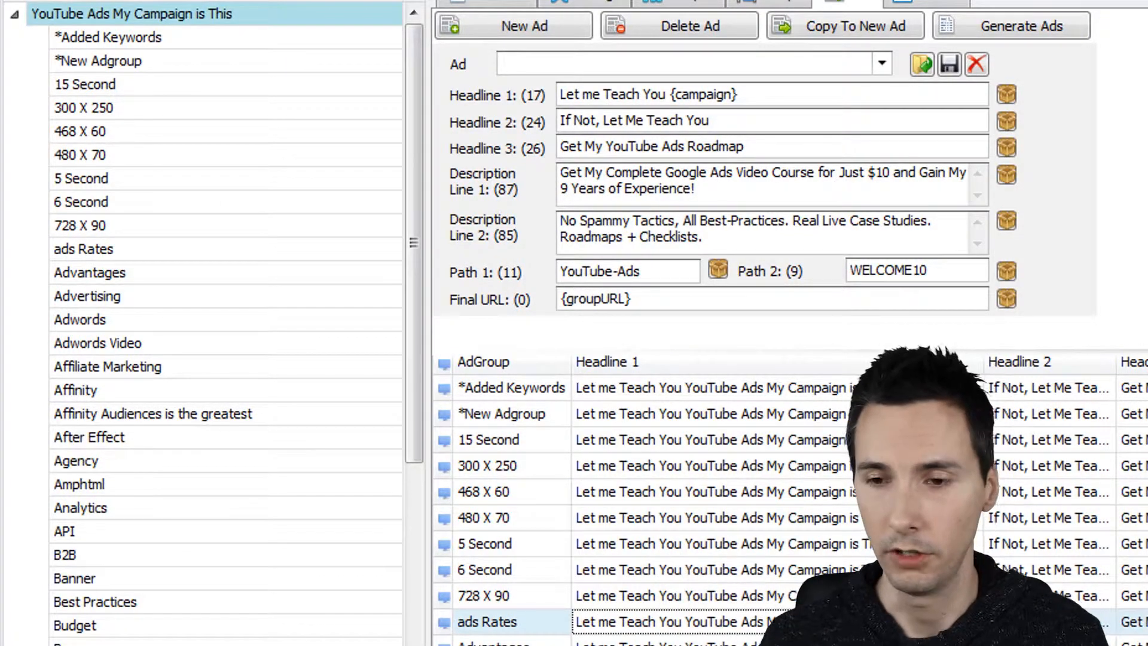
# Add the default text YouTube Adss to the campaign string in Headline 1, making it "Let me Teach You {campaign:YouTube Adss}"
pyautogui.click(739, 95)
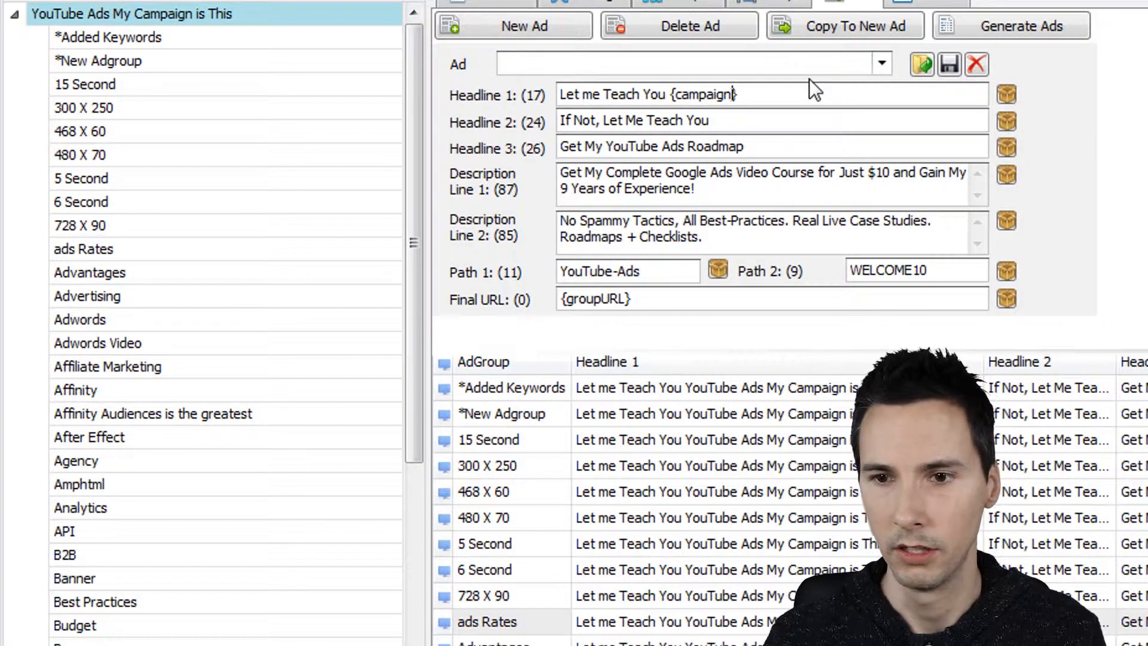
pyautogui.press('BackSpace')
pyautogui.write(':YouTube Adss')
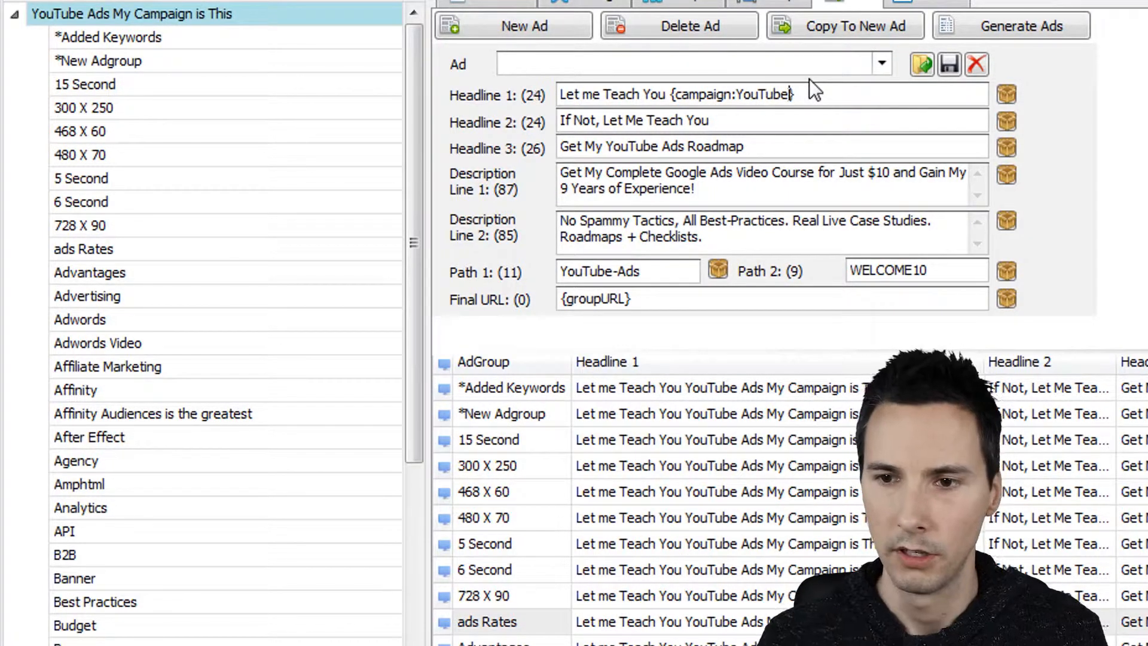
pyautogui.write('}')
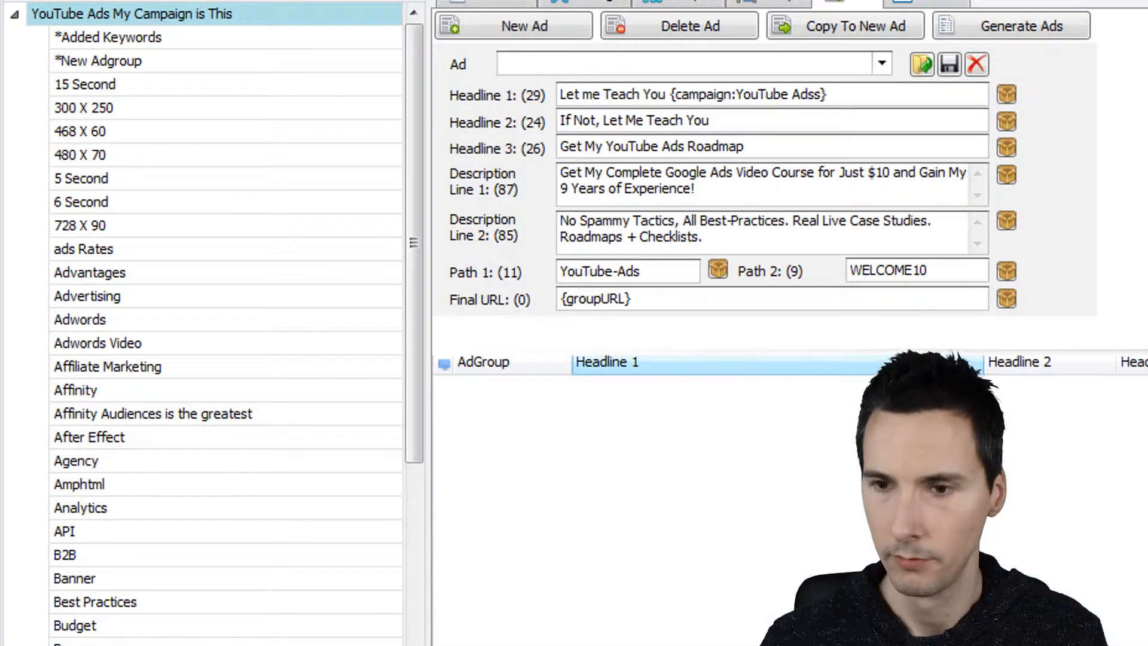
# Generate the campaign's ads from the template with the YouTube Adss default text and check the 6 Second ad's headline
pyautogui.click(1035, 24)
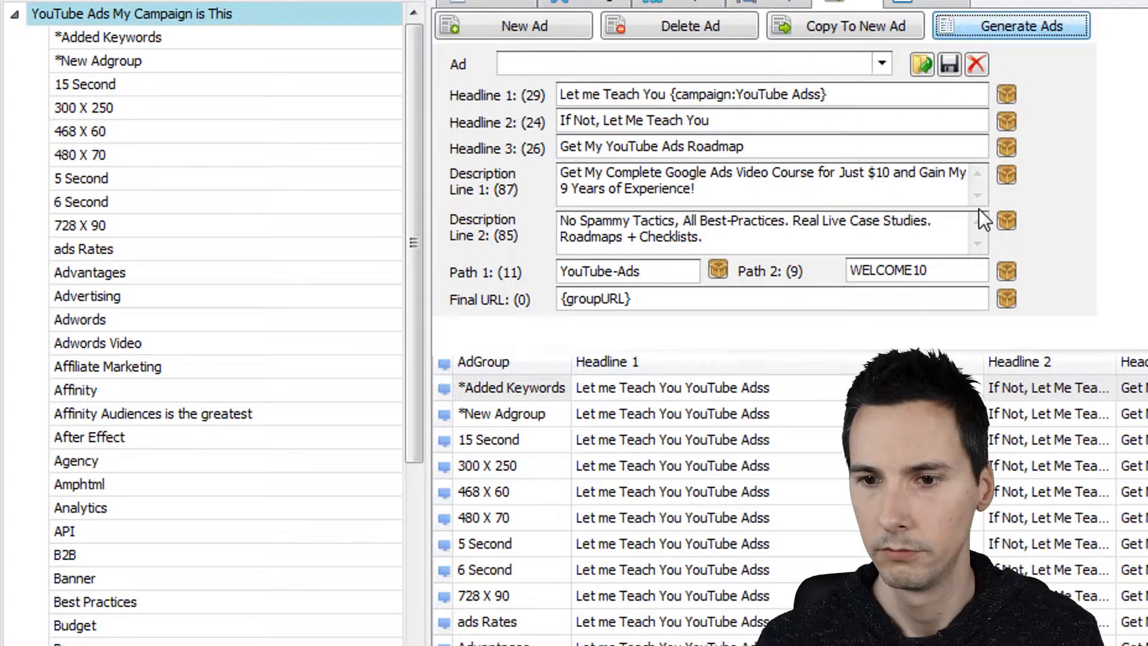
pyautogui.click(831, 446)
pyautogui.click(823, 562)
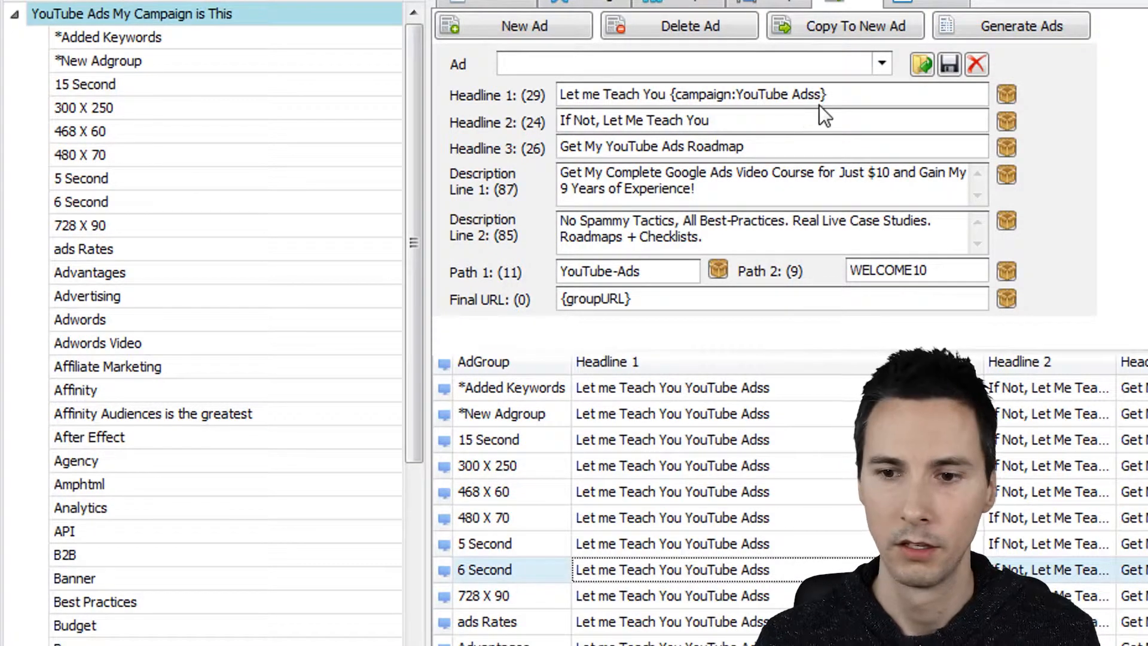
# Rename the YouTube Ads My Campaign is This campaign to YouTube Ads and reselect it
pyautogui.moveTo(829, 95); pyautogui.dragTo(672, 95)
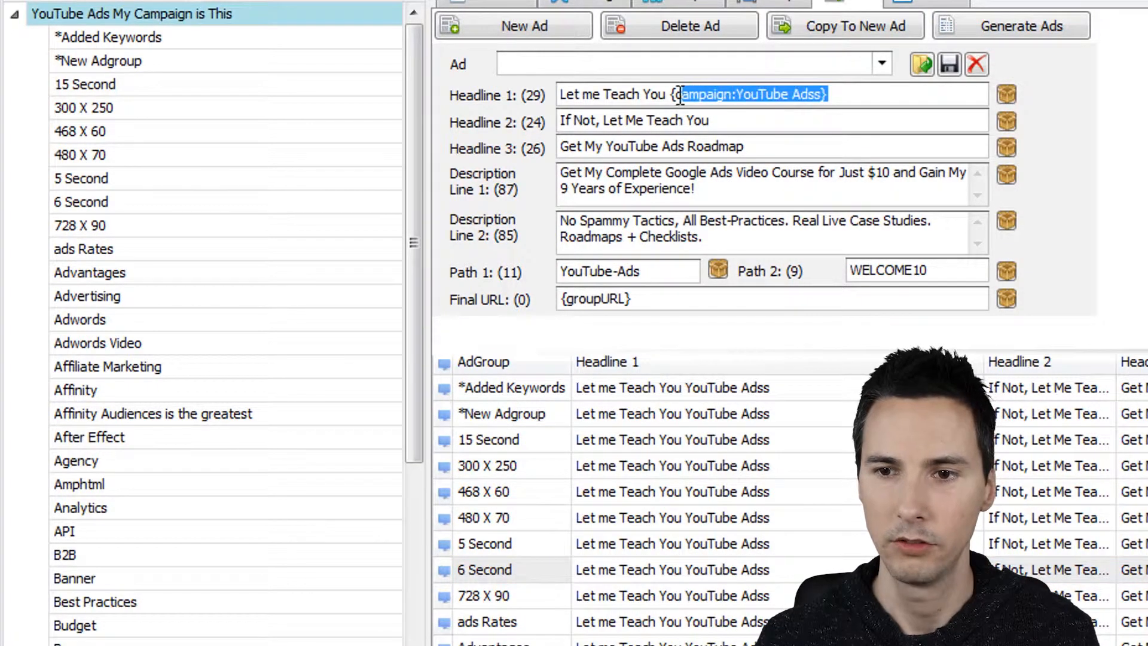
pyautogui.click(173, 9)
pyautogui.moveTo(235, 13); pyautogui.dragTo(115, 18)
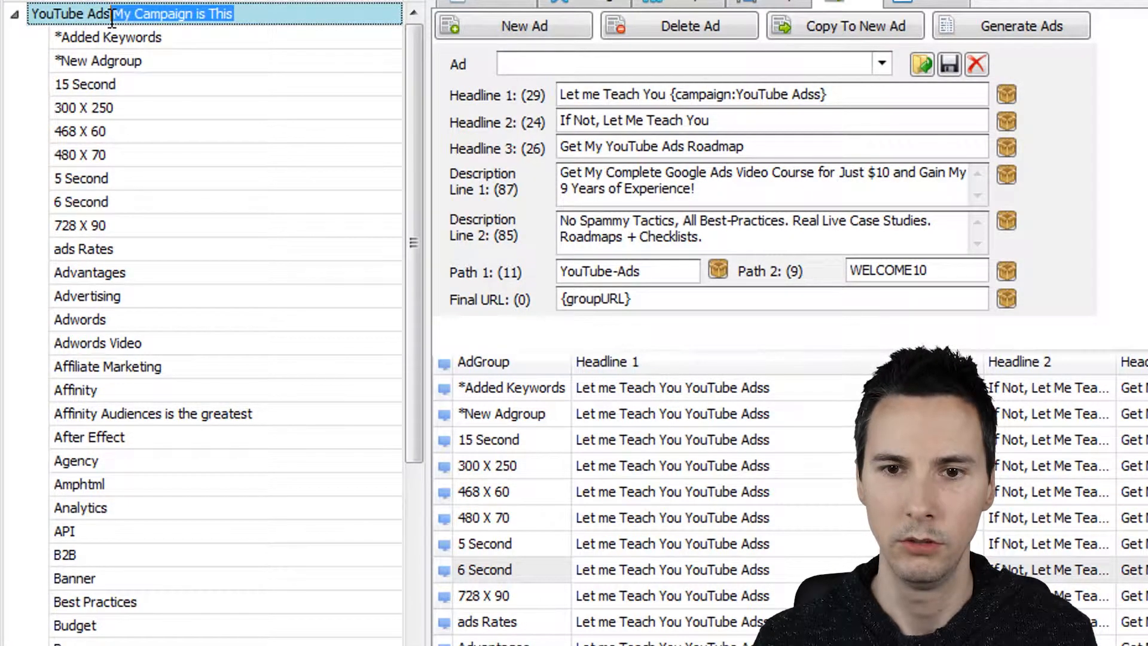
pyautogui.press('BackSpace')
pyautogui.press('Return')
pyautogui.click(347, 82)
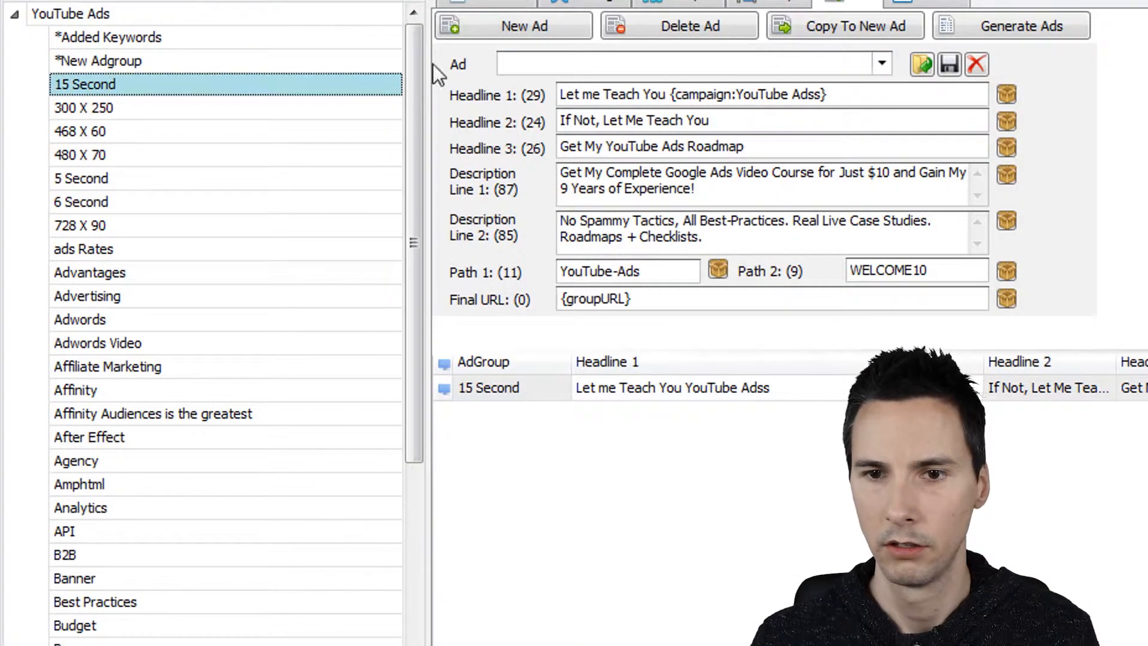
pyautogui.click(328, 37)
pyautogui.click(321, 13)
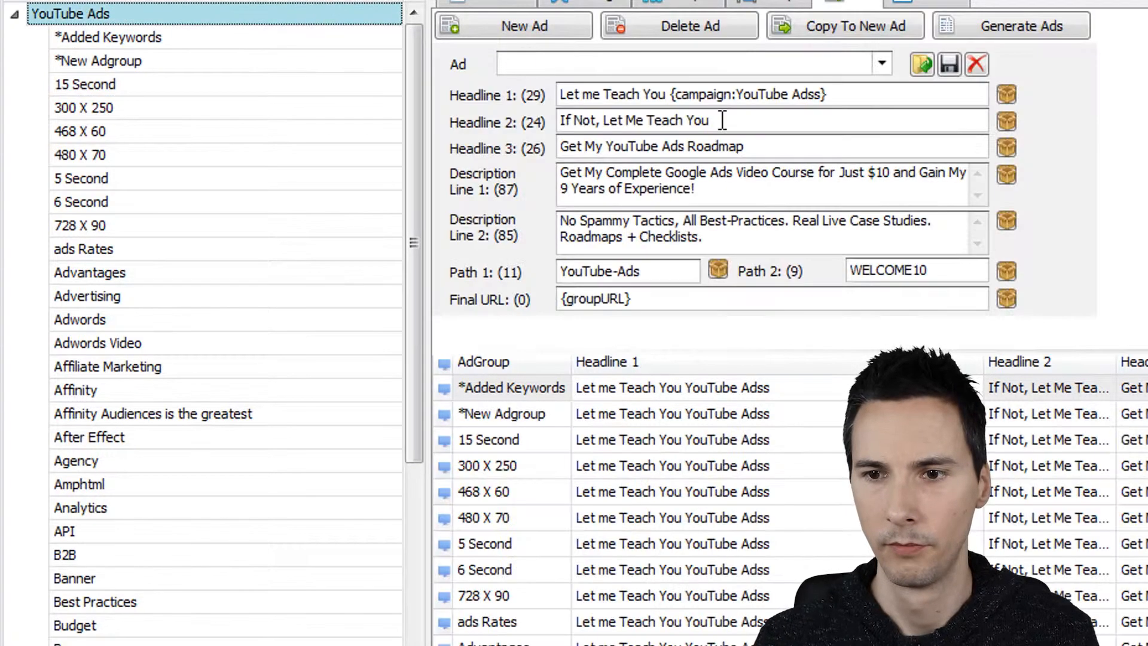
# Shorten the campaign string's default text in Headline 1 to YouTube, making the headline "Let me Teach You {campaign:YouTube}"
pyautogui.click(838, 103)
pyautogui.press('Left')
pyautogui.press('BackSpace')
pyautogui.press('BackSpace')
pyautogui.press('BackSpace')
pyautogui.press('BackSpace')
pyautogui.press('BackSpace')
pyautogui.press('BackSpace')
pyautogui.press('BackSpace')
pyautogui.write('be')
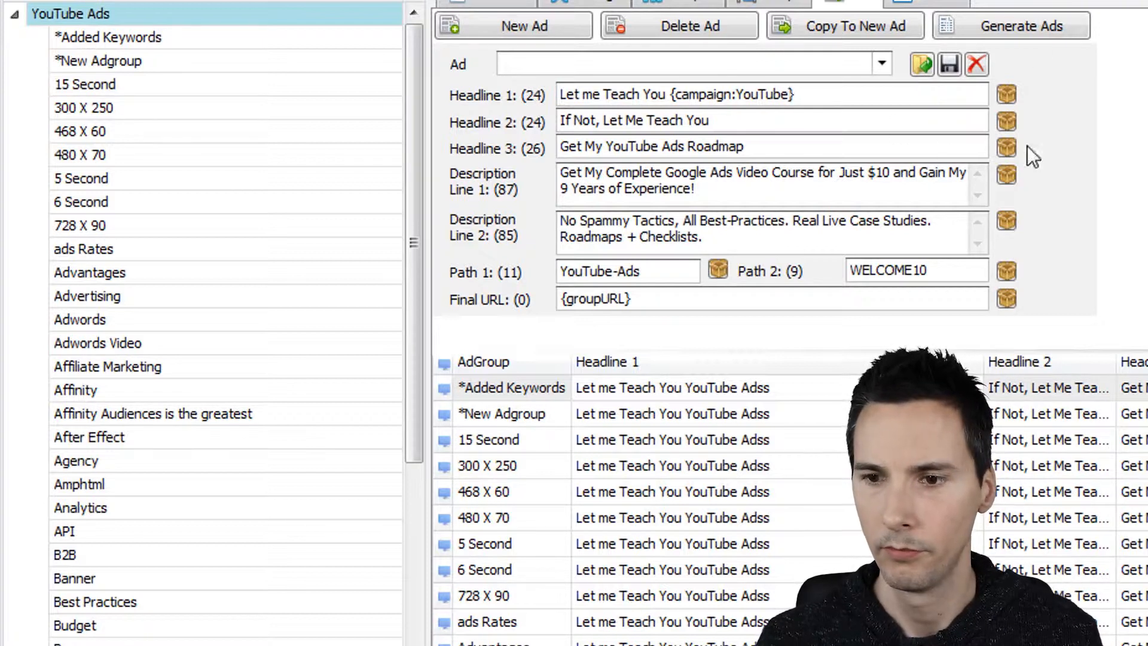
# Delete all of the YouTube Ads campaign's ads, generate them again from the template, and check the 15 Second and 480 X 70 headlines
pyautogui.click(915, 415)
pyautogui.hotkey('ctrl', 'a')
pyautogui.press('Delete')
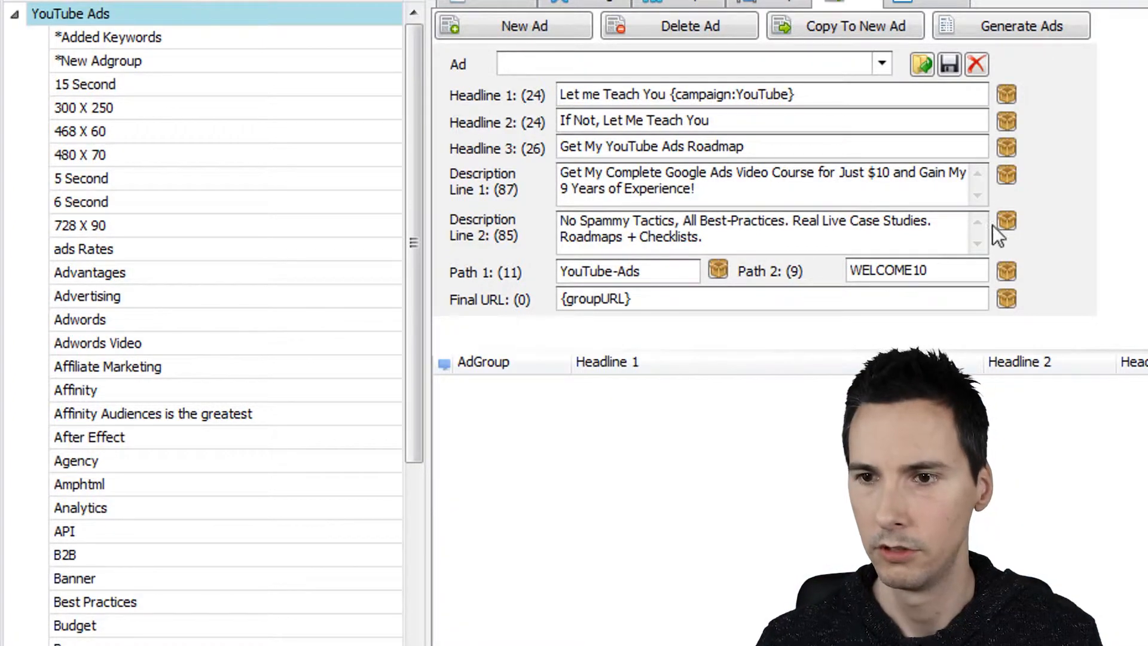
pyautogui.click(1052, 34)
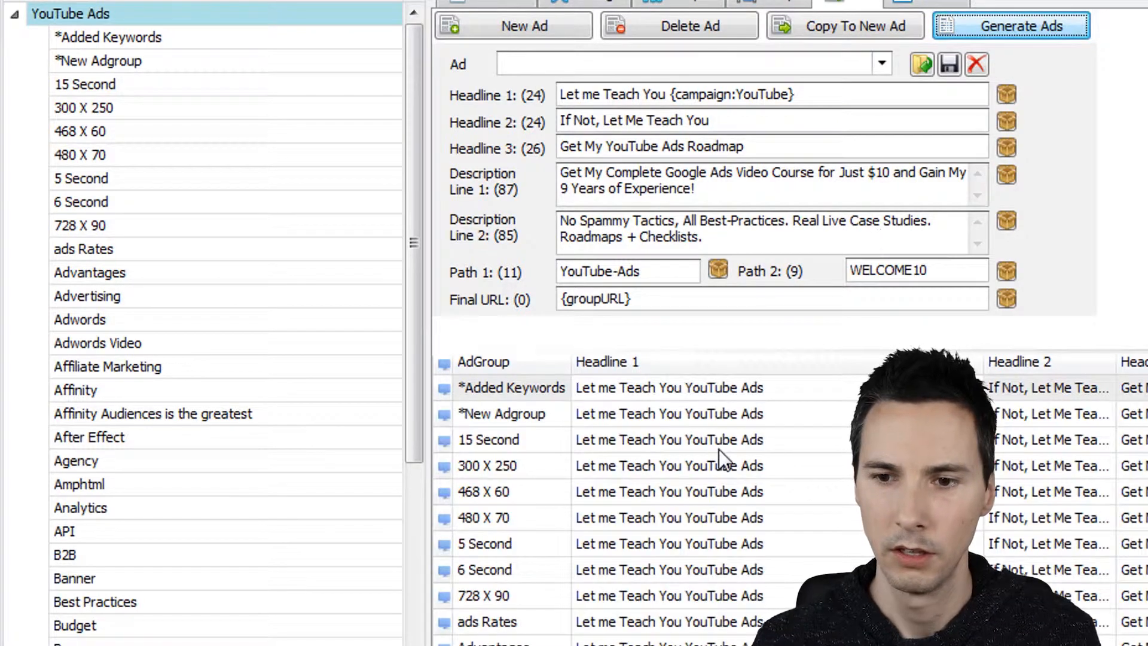
pyautogui.click(719, 448)
pyautogui.click(721, 518)
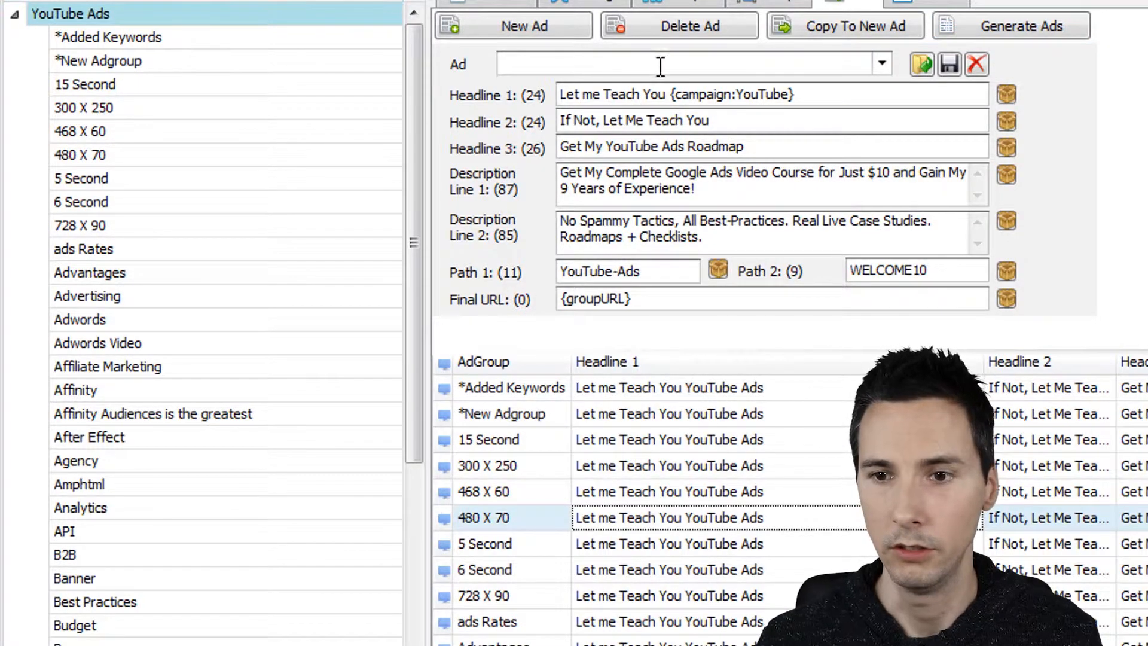
pyautogui.moveTo(814, 96); pyautogui.dragTo(670, 94)
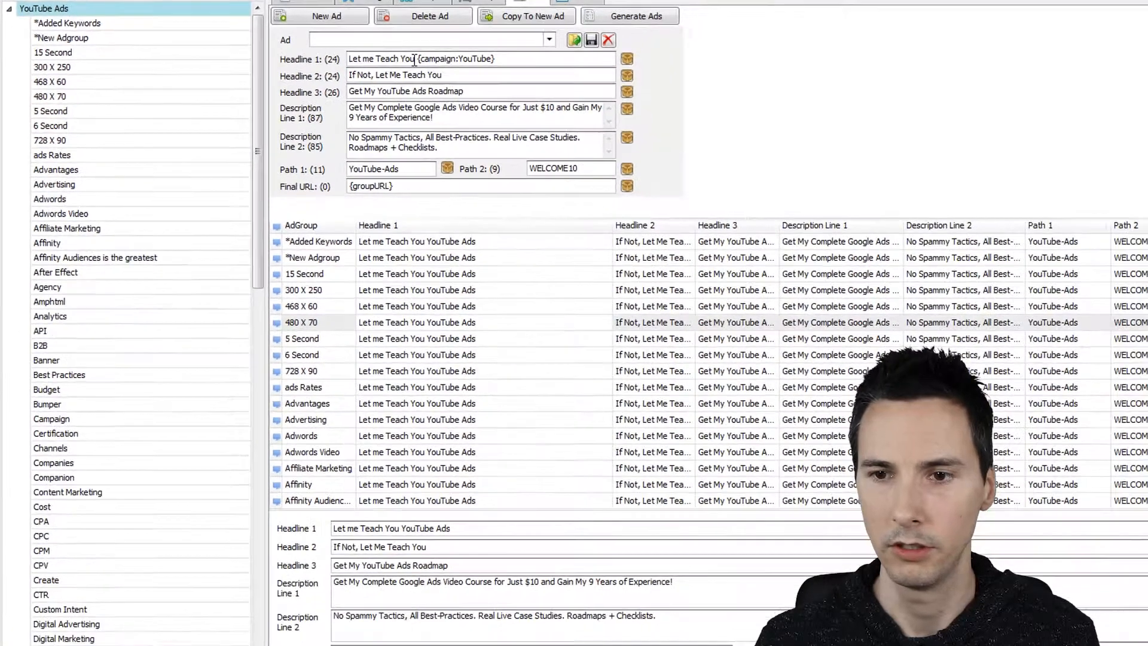
pyautogui.moveTo(414, 60); pyautogui.dragTo(333, 55)
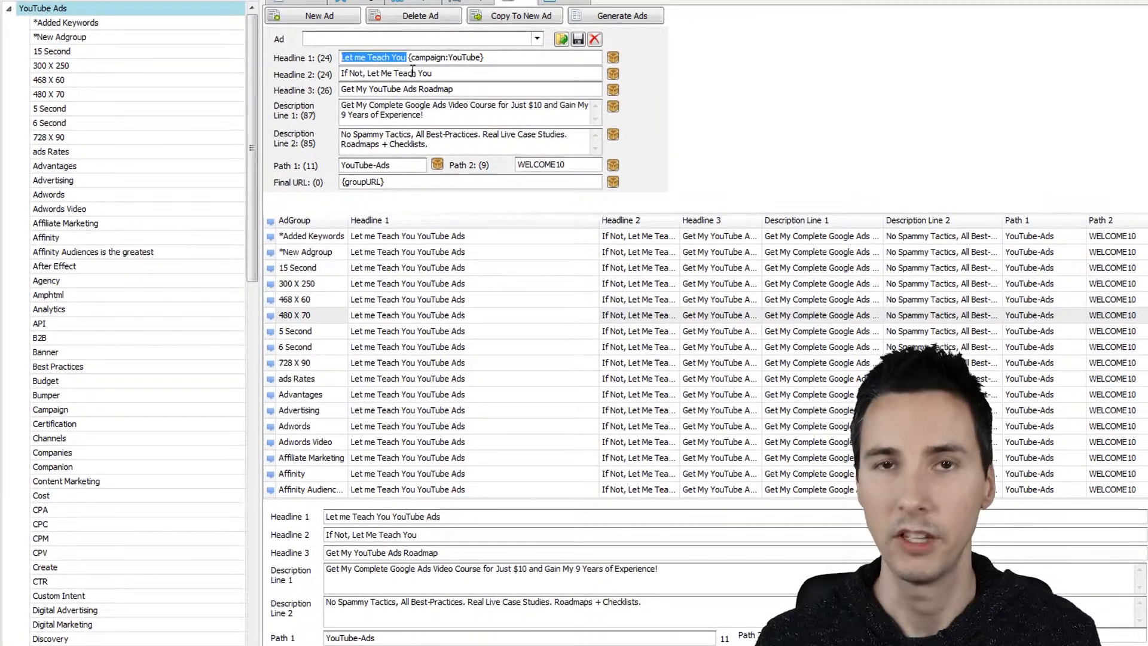
# Replace the Path 1 text with the campaign template string, using hyphens for spaces and lkjsdfklsdf-klj as default text
pyautogui.click(412, 165)
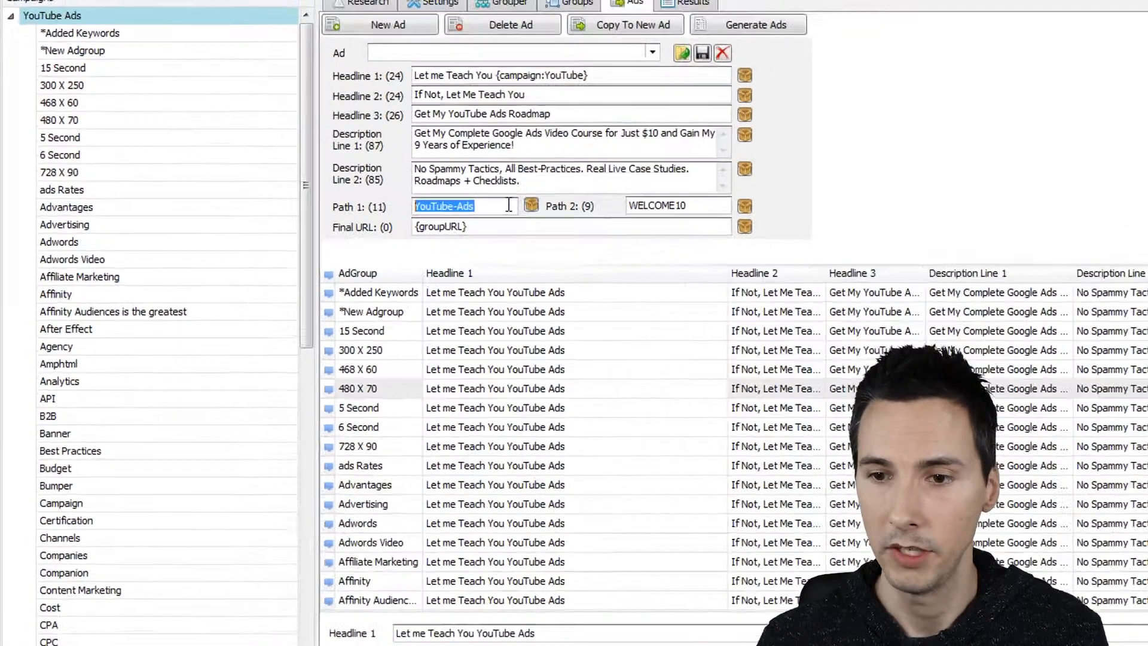
pyautogui.click(403, 166)
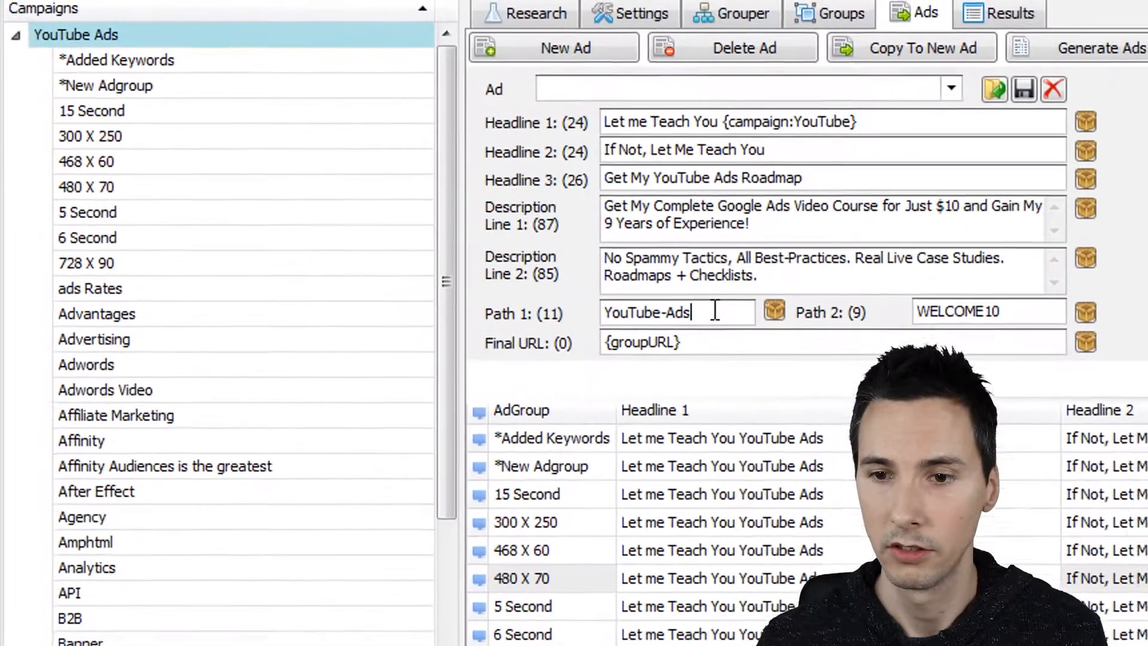
pyautogui.moveTo(396, 165); pyautogui.dragTo(333, 158)
pyautogui.press('BackSpace')
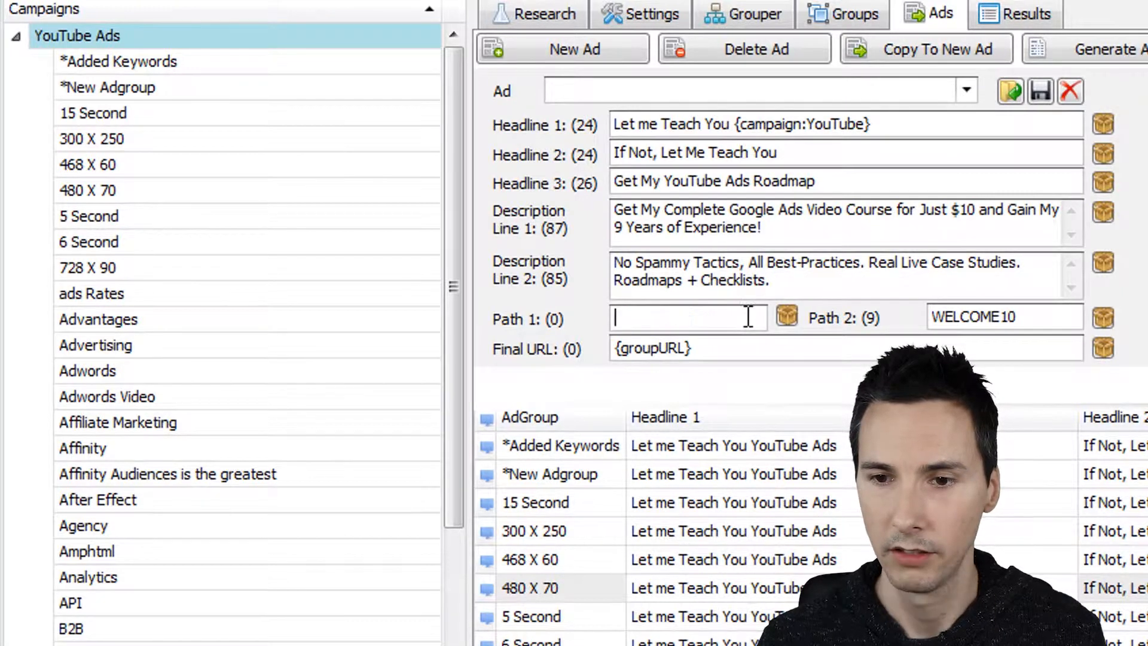
pyautogui.click(788, 321)
pyautogui.click(1067, 396)
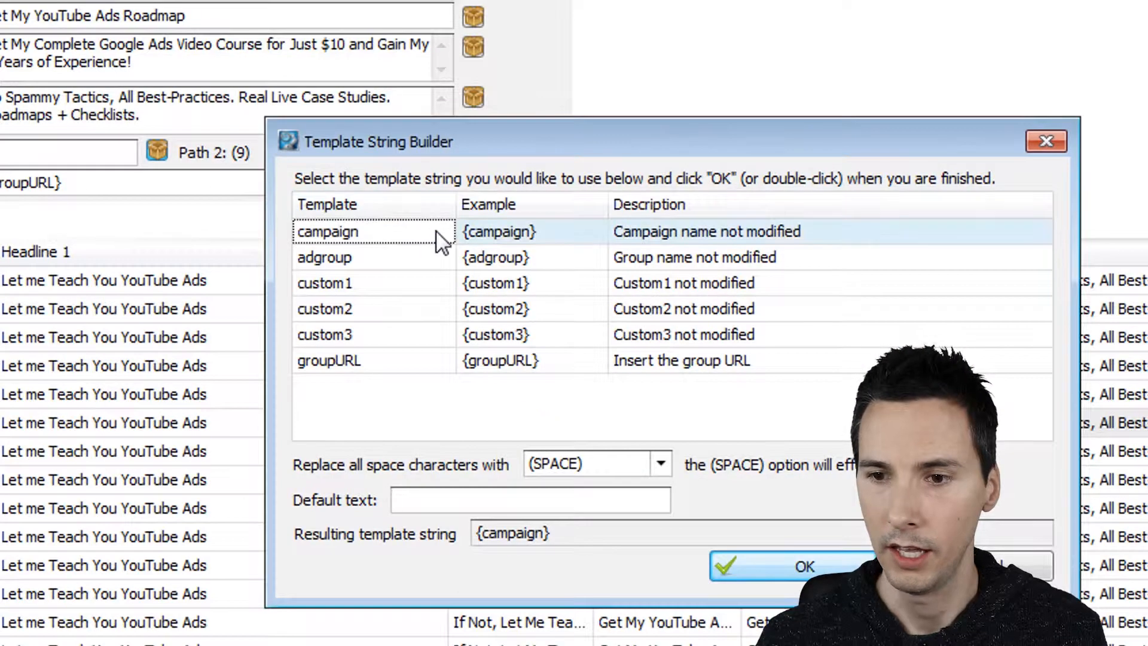
pyautogui.click(660, 464)
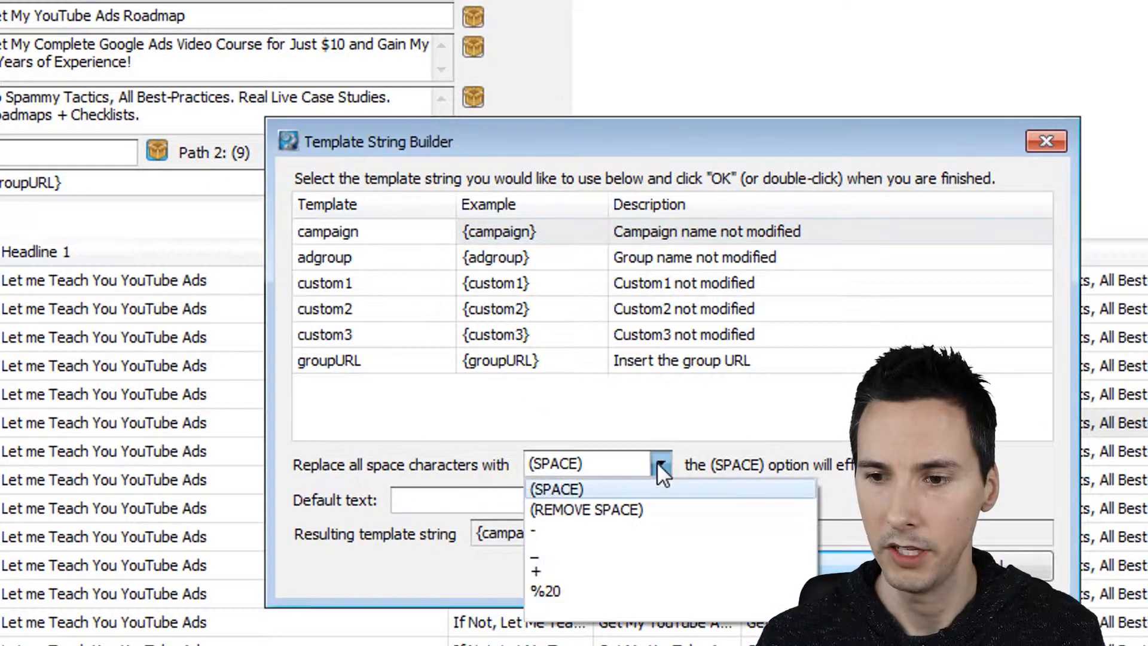
pyautogui.click(603, 526)
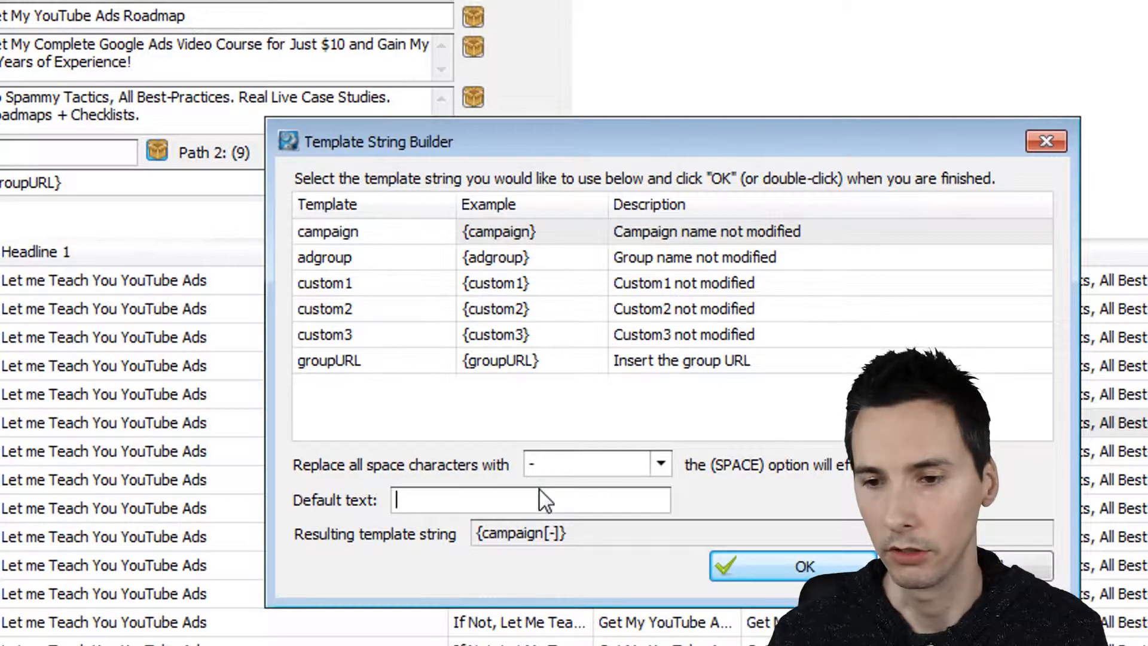
pyautogui.click(545, 500)
pyautogui.write('lkjsdfklsdf-klj')
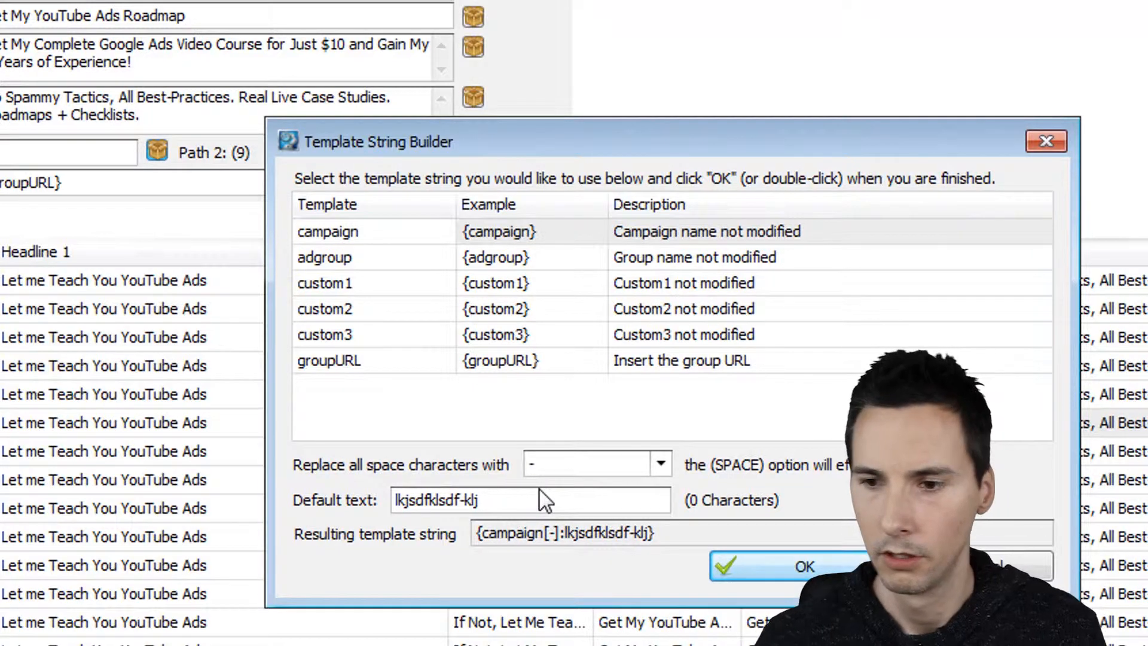
pyautogui.click(776, 572)
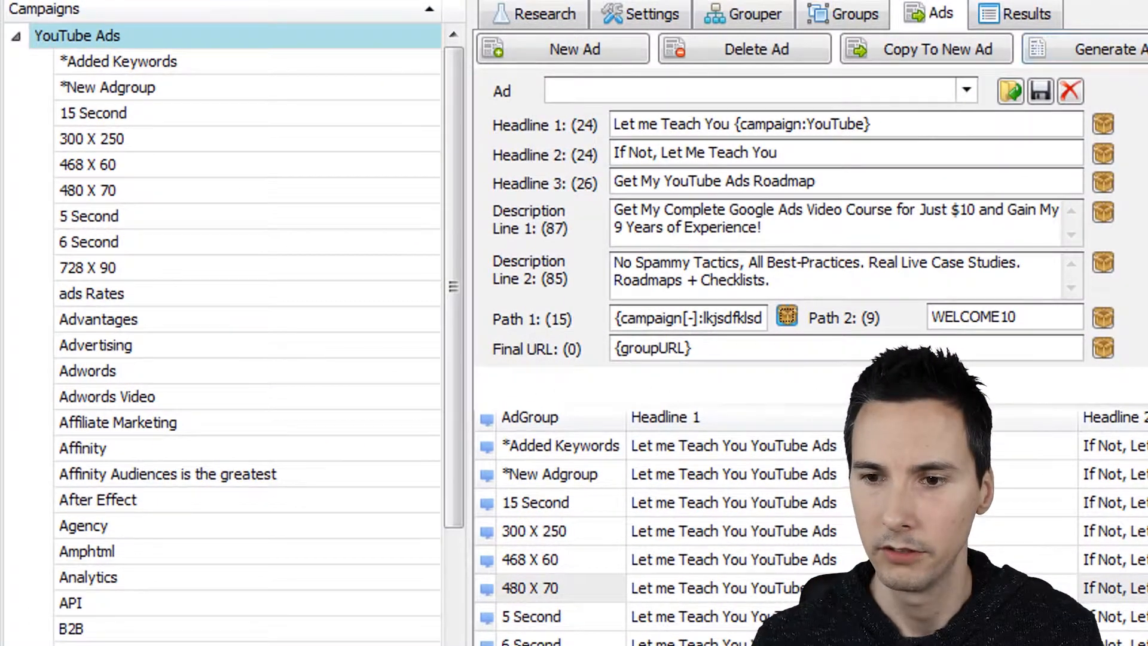
# Delete all the campaign's ads and generate them again with the campaign template string in Path 1
pyautogui.click(862, 502)
pyautogui.hotkey('ctrl', 'a')
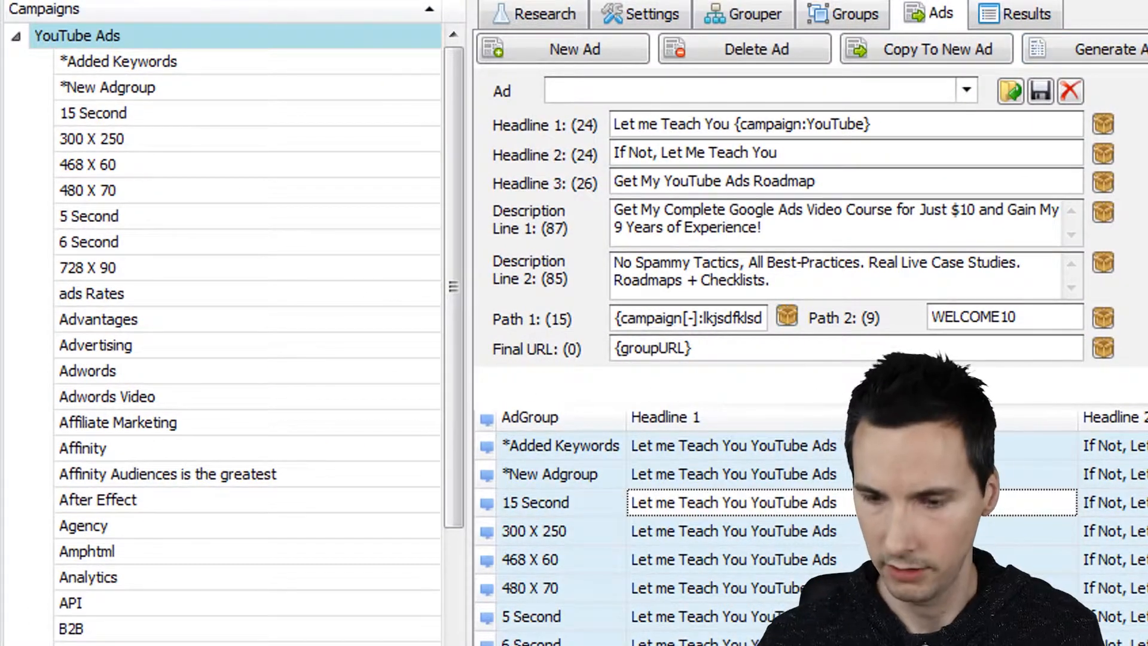
pyautogui.press('Delete')
pyautogui.click(1071, 50)
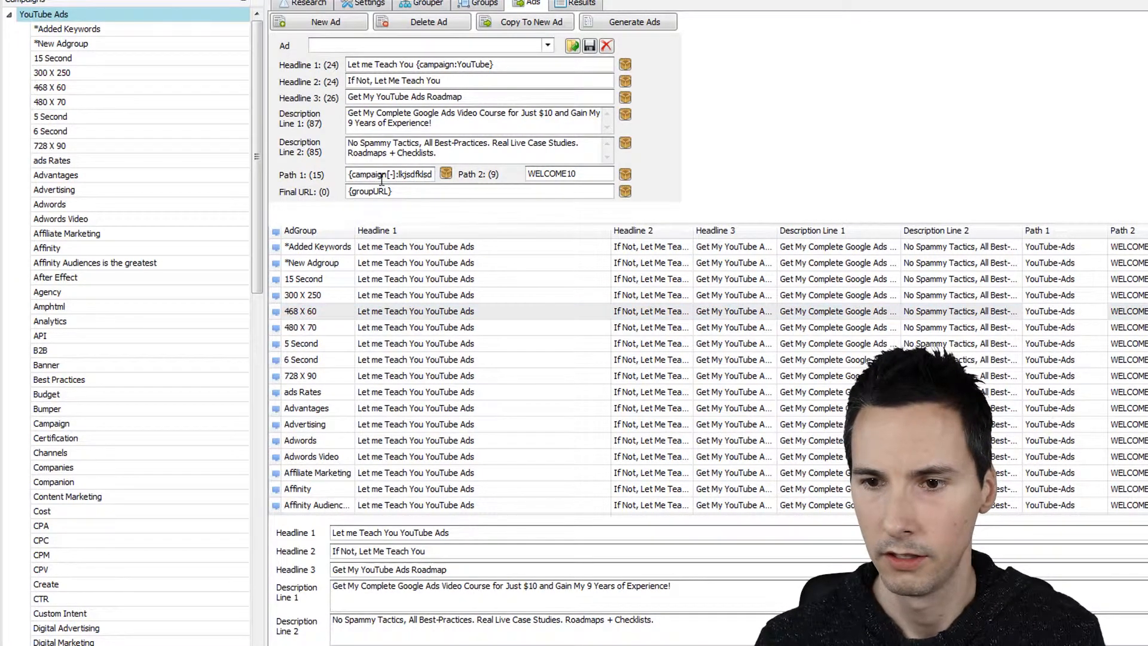
pyautogui.click(679, 395)
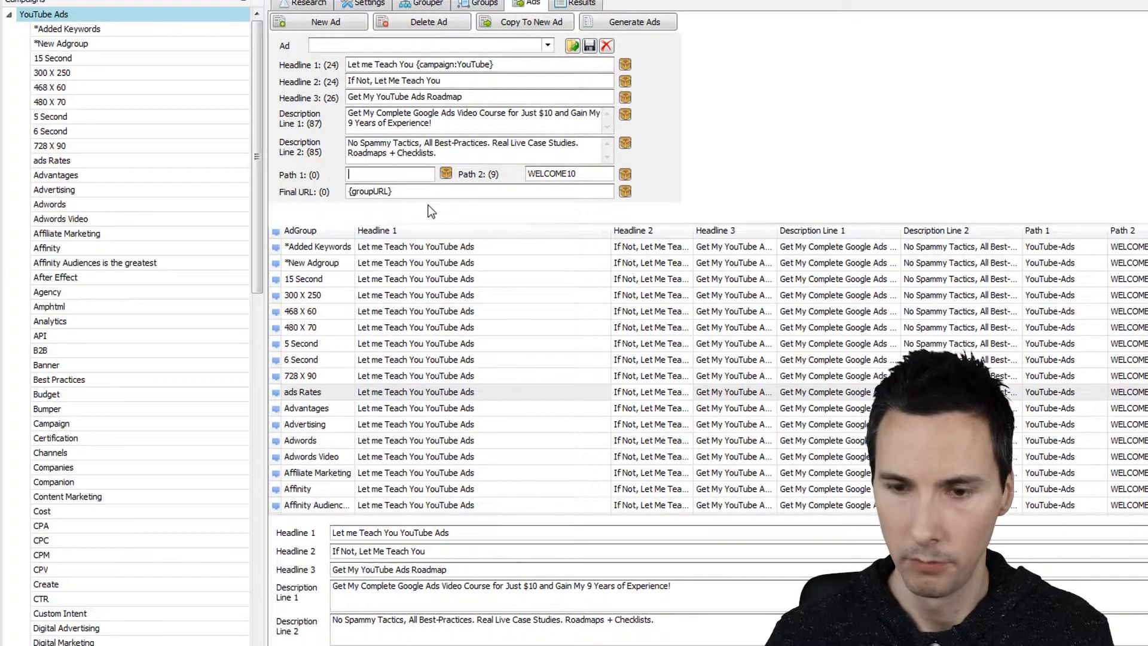
# Set Path 1 to the adgroup template string with spaces replaced by hyphens and YouTube-Ads as default text
pyautogui.click(446, 174)
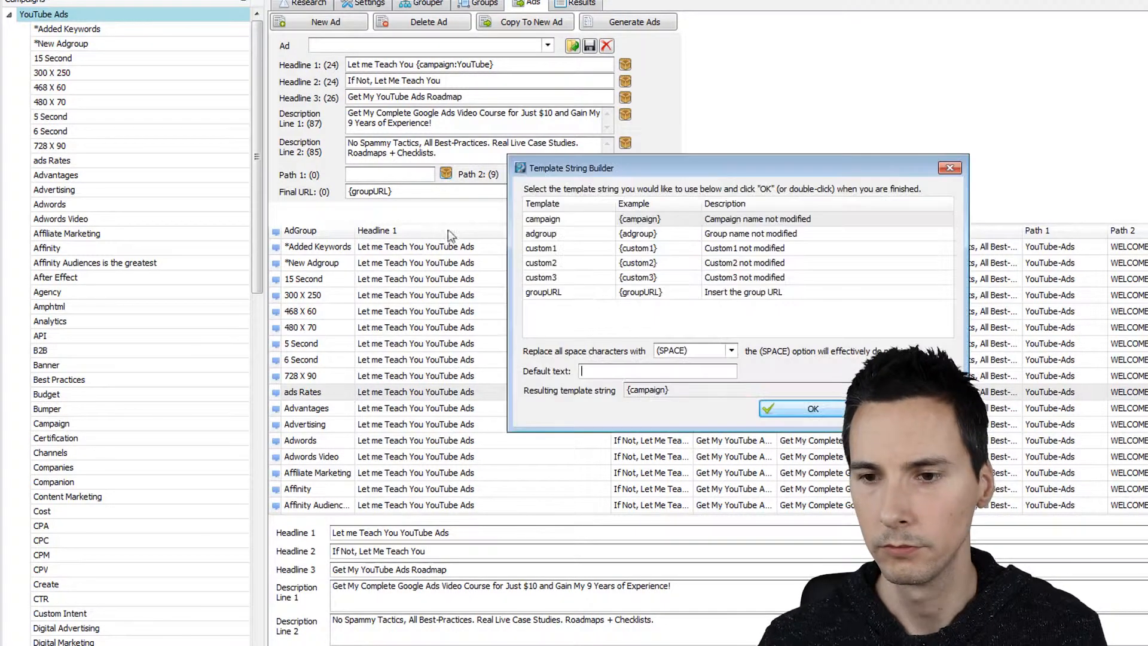
pyautogui.click(601, 235)
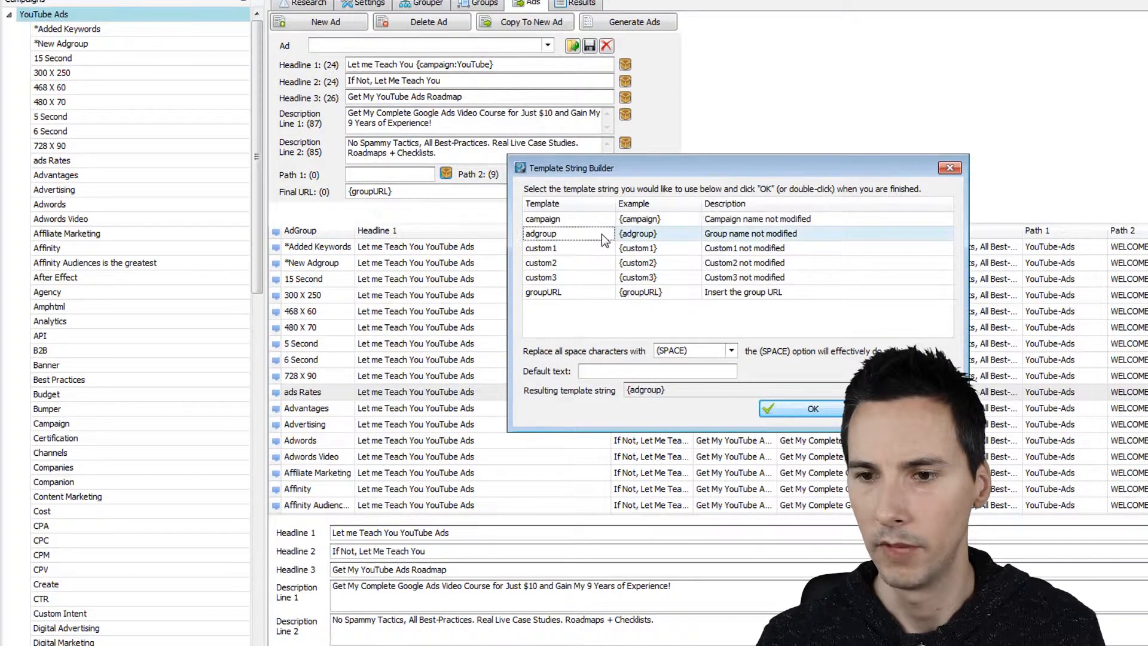
pyautogui.click(712, 351)
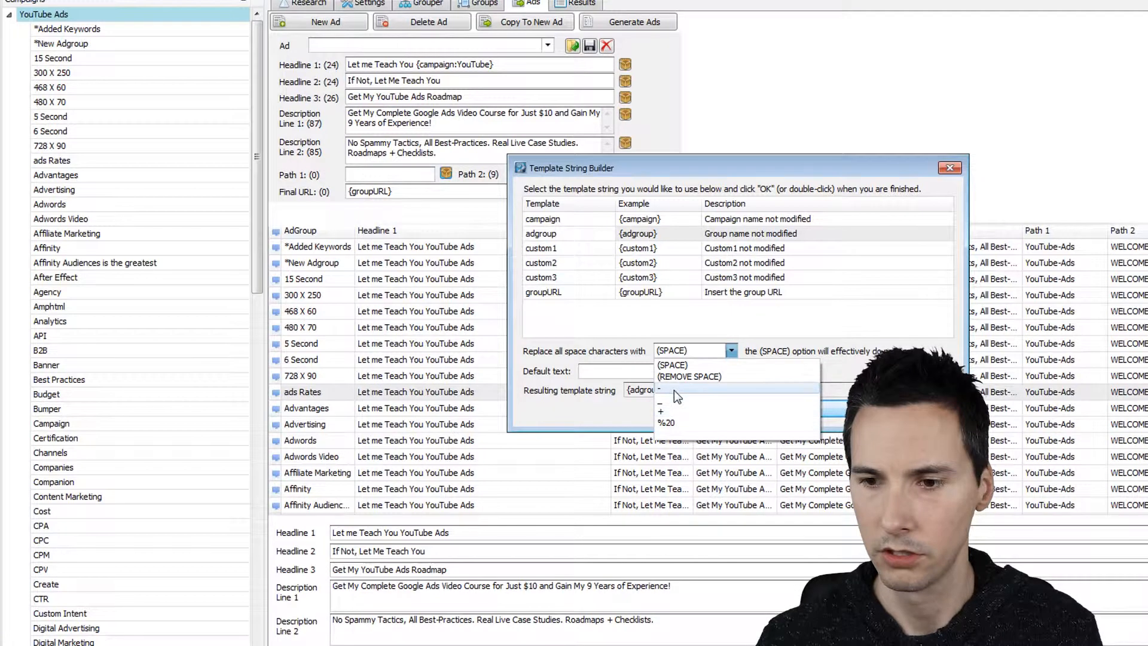
pyautogui.click(674, 390)
pyautogui.click(632, 371)
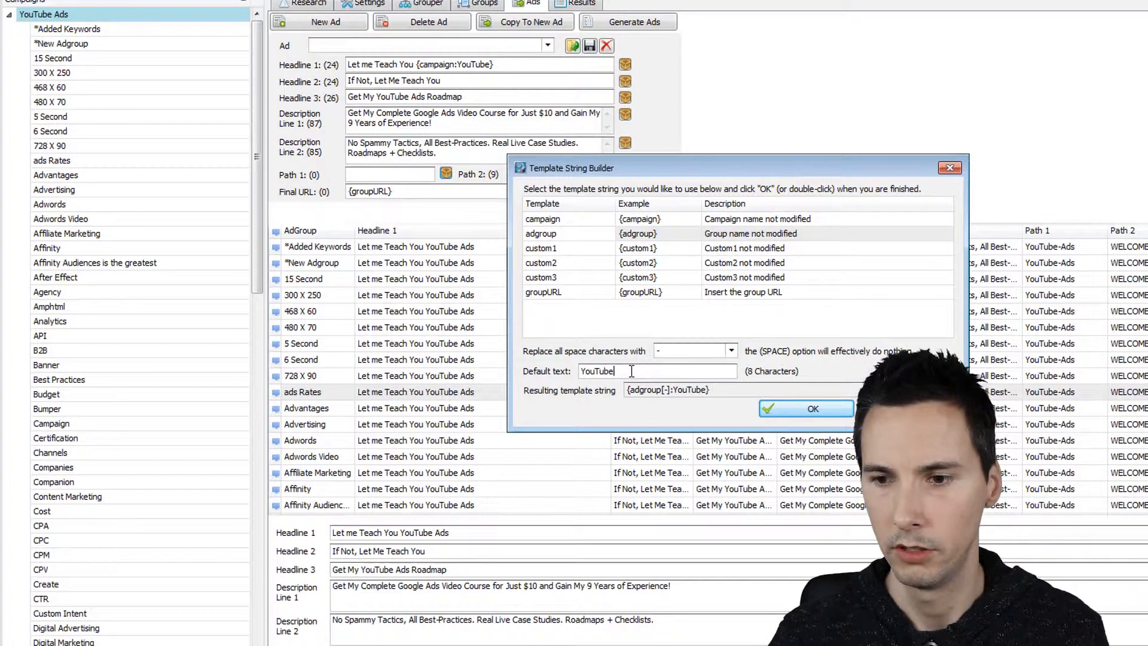
pyautogui.click(779, 413)
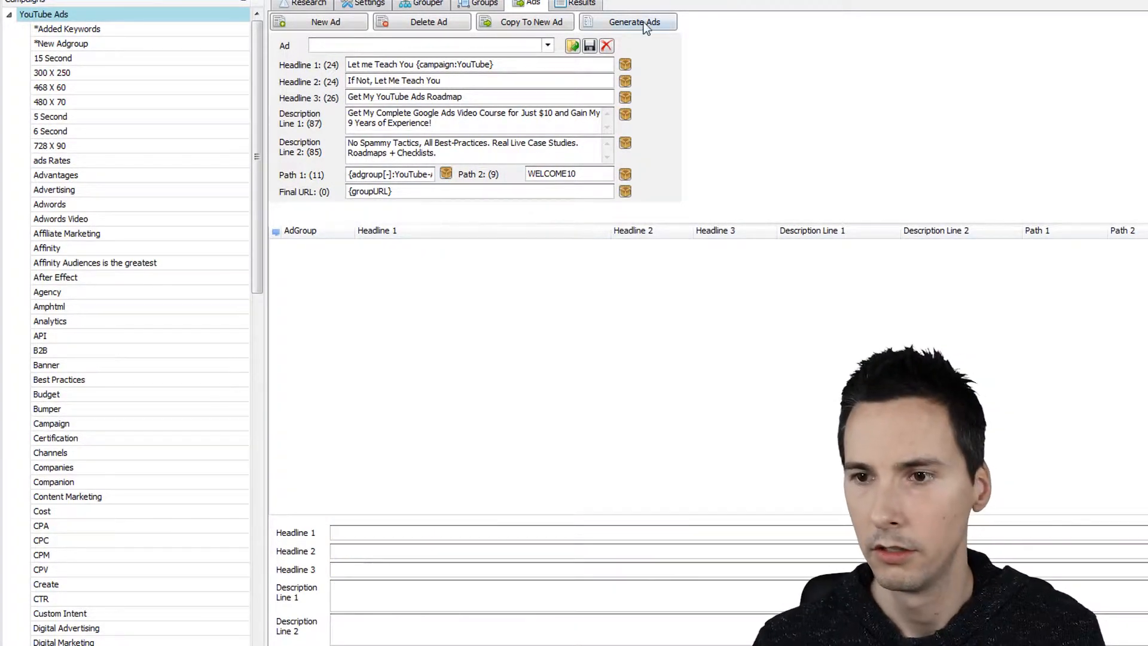
# Generate the campaign's ads and check the Path 1 values, including those of the 300 X 250, Digital Advertising and Digital Marketing ads
pyautogui.click(643, 23)
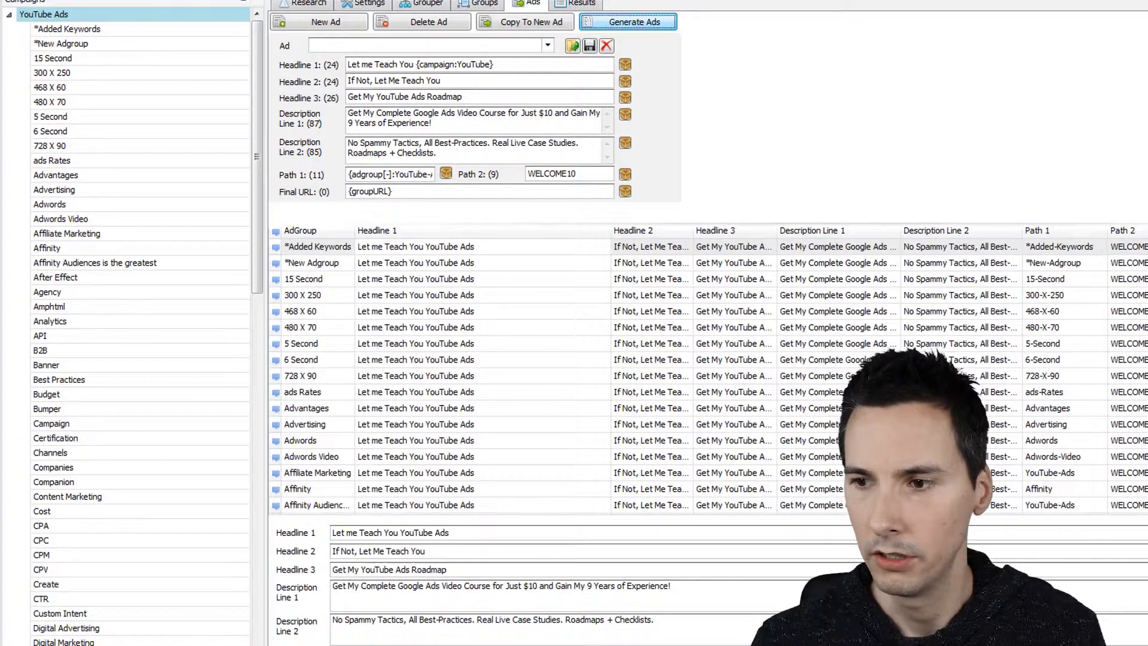
pyautogui.click(1051, 296)
pyautogui.click(1063, 267)
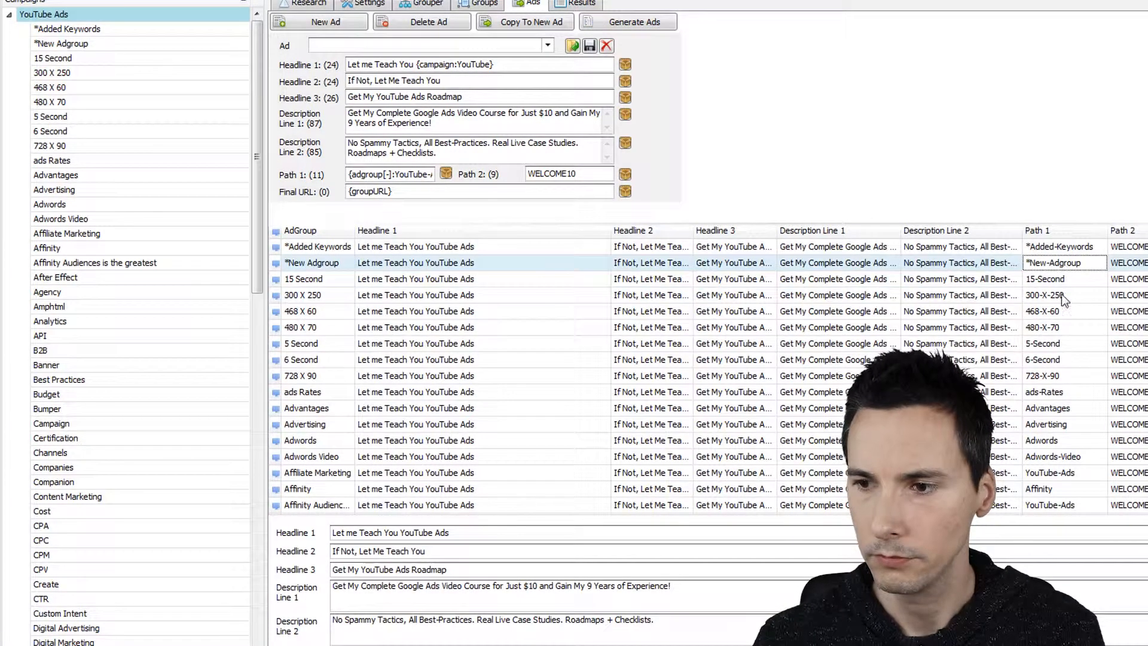
pyautogui.click(1064, 277)
pyautogui.scroll(-11, 1067, 298)
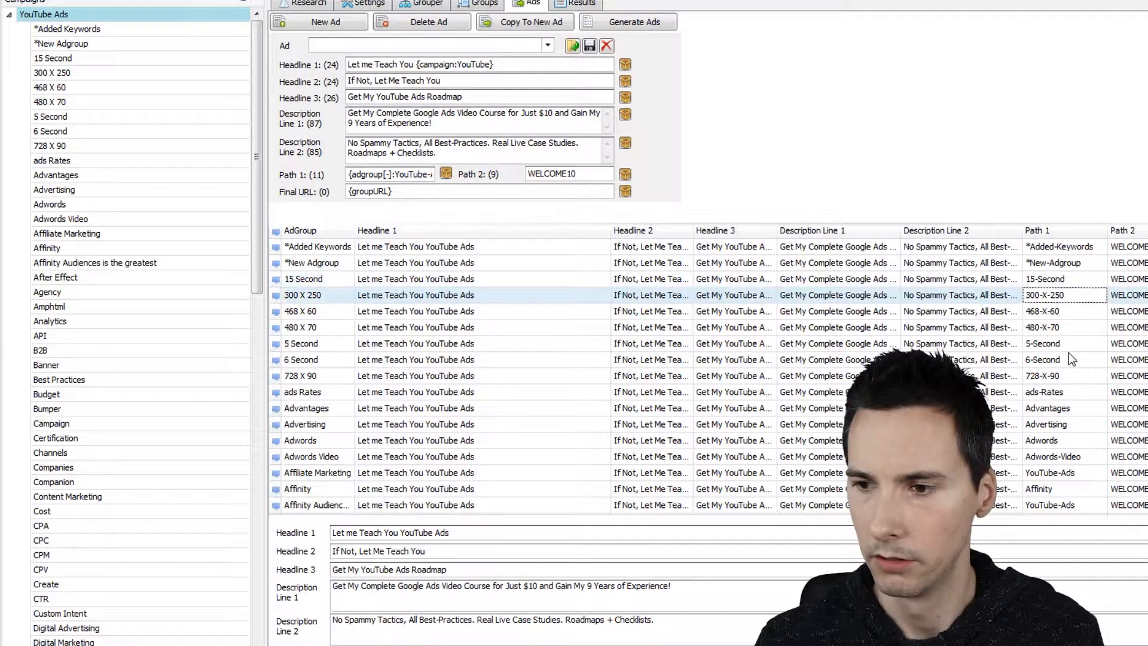
pyautogui.scroll(-1, 1071, 354)
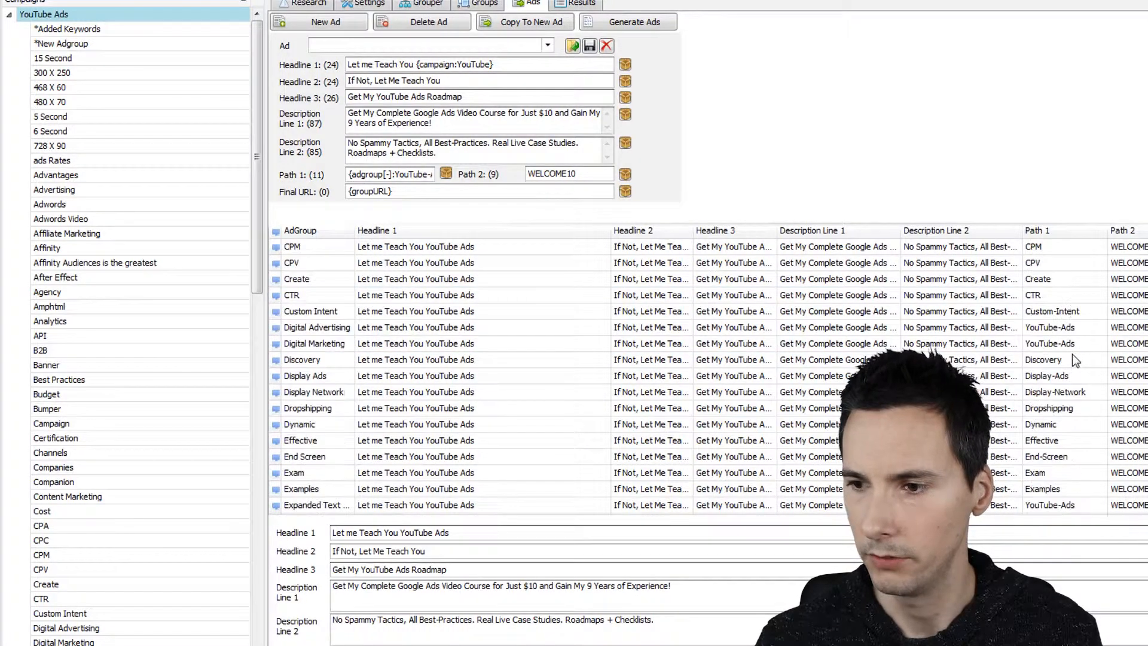
pyautogui.click(1074, 314)
pyautogui.click(1074, 327)
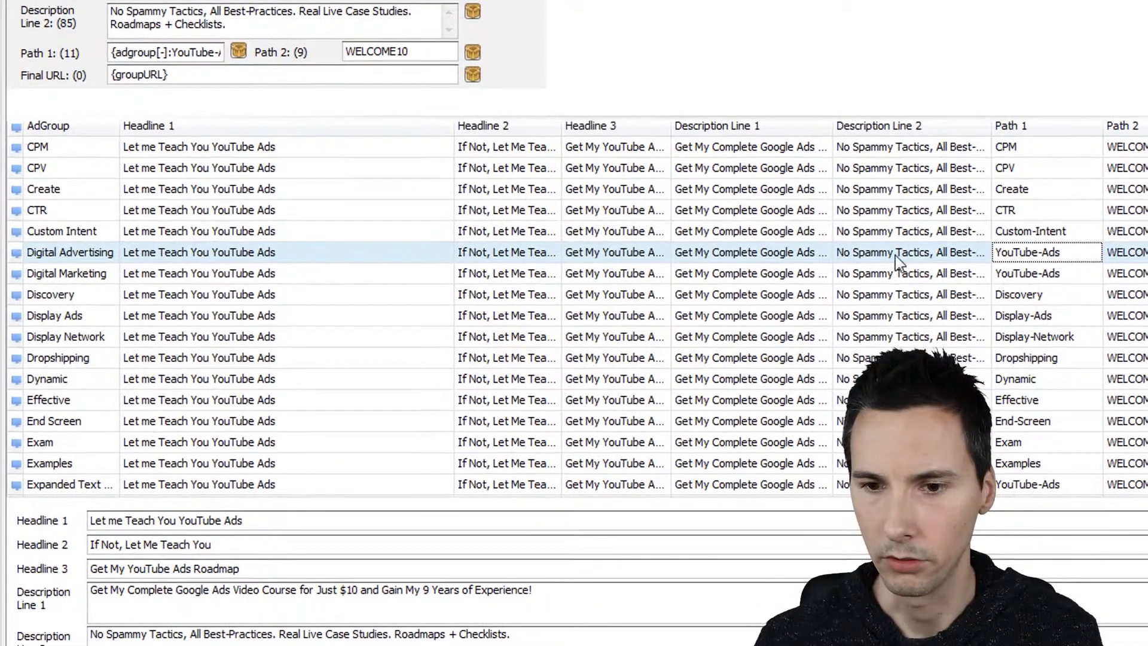
pyautogui.click(1043, 276)
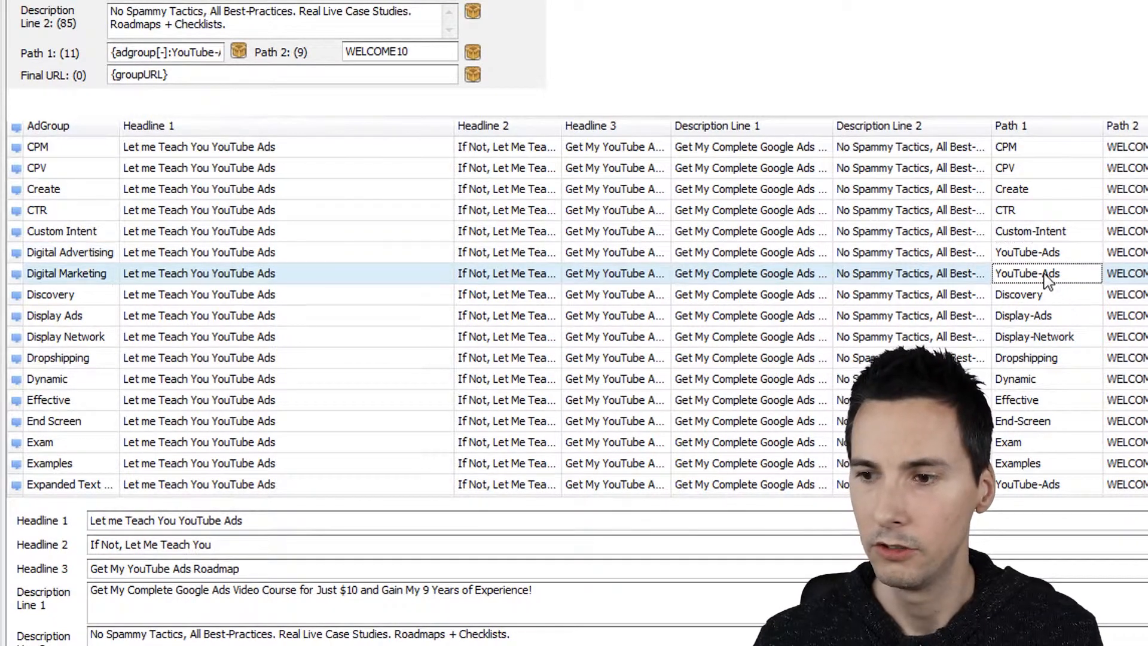
pyautogui.click(1042, 257)
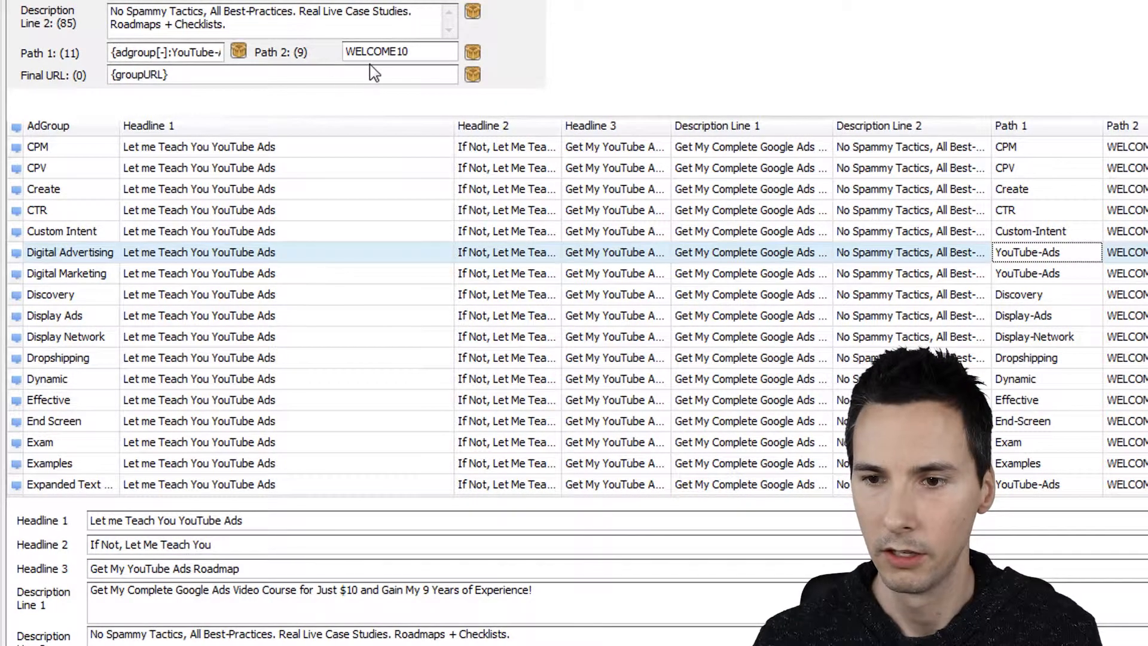
# Try Digital-Advertising as the Path 2 text to check its length, and remove it again
pyautogui.moveTo(410, 52); pyautogui.dragTo(293, 58)
pyautogui.write('Digital-Advertising')
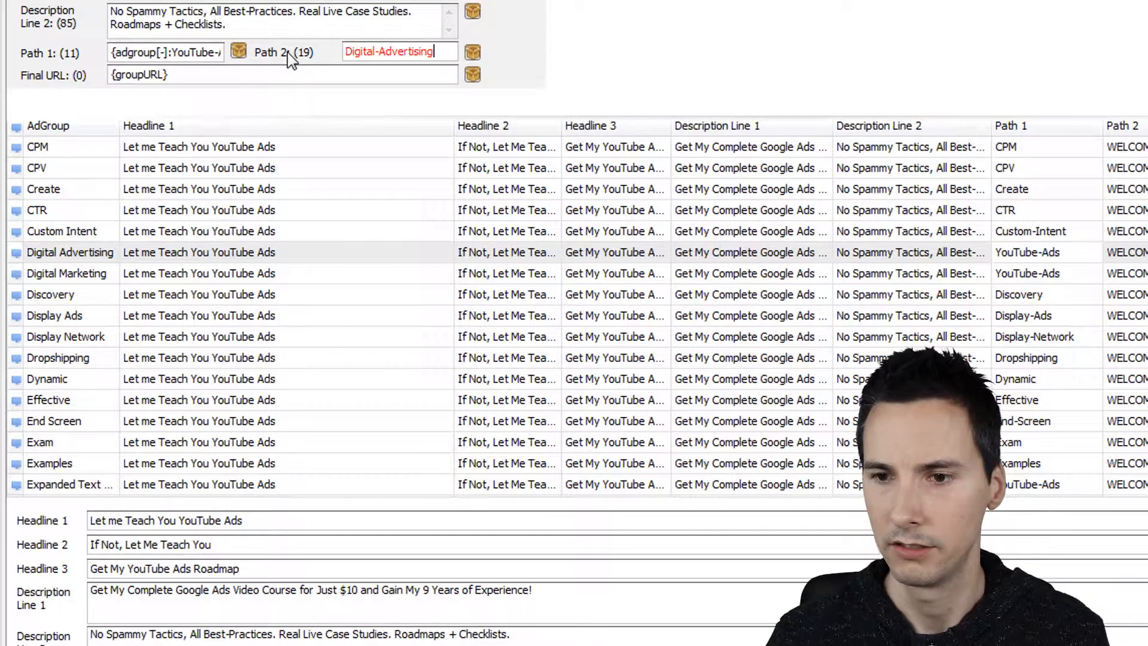
pyautogui.press('BackSpace')
pyautogui.press('BackSpace')
pyautogui.press('BackSpace')
pyautogui.press('BackSpace')
pyautogui.press('BackSpace')
pyautogui.press('BackSpace')
pyautogui.press('BackSpace')
pyautogui.press('BackSpace')
pyautogui.press('BackSpace')
pyautogui.press('BackSpace')
pyautogui.press('BackSpace')
pyautogui.press('BackSpace')
pyautogui.press('BackSpace')
pyautogui.press('BackSpace')
pyautogui.press('BackSpace')
pyautogui.press('BackSpace')
pyautogui.press('BackSpace')
pyautogui.press('BackSpace')
pyautogui.hotkey('ctrl', 'z')
pyautogui.hotkey('ctrl', 'z')
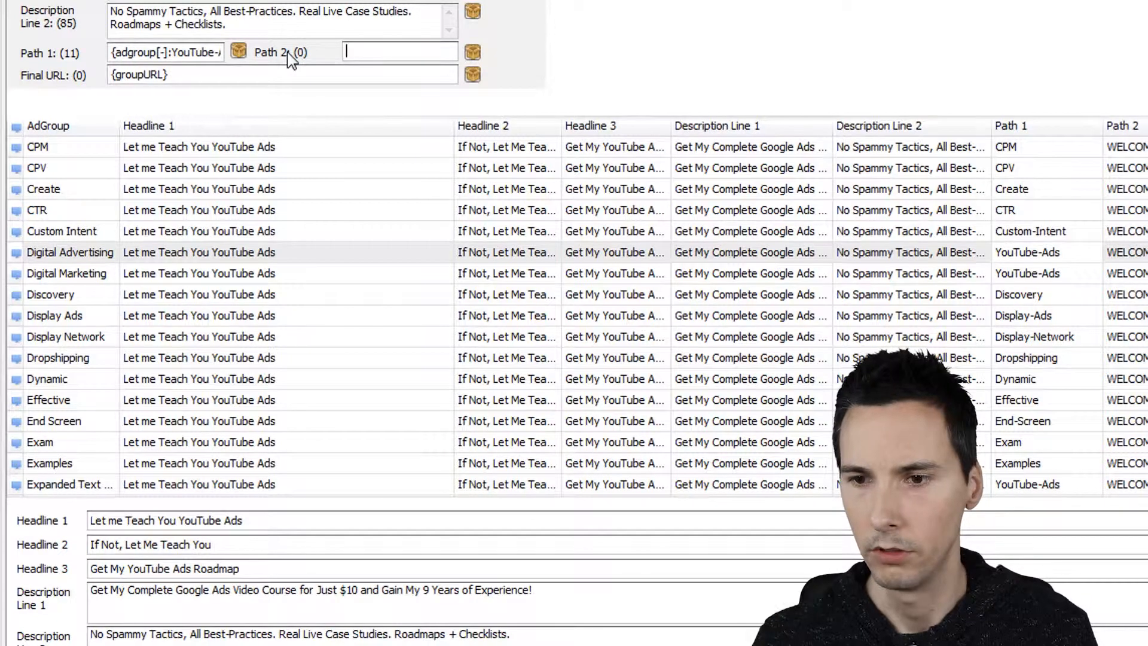
# Select all the campaign's ads and add keyword insertion to Headline 1, making it {KeyWord:Let me Teach You YouTube Ads}
pyautogui.click(1028, 272)
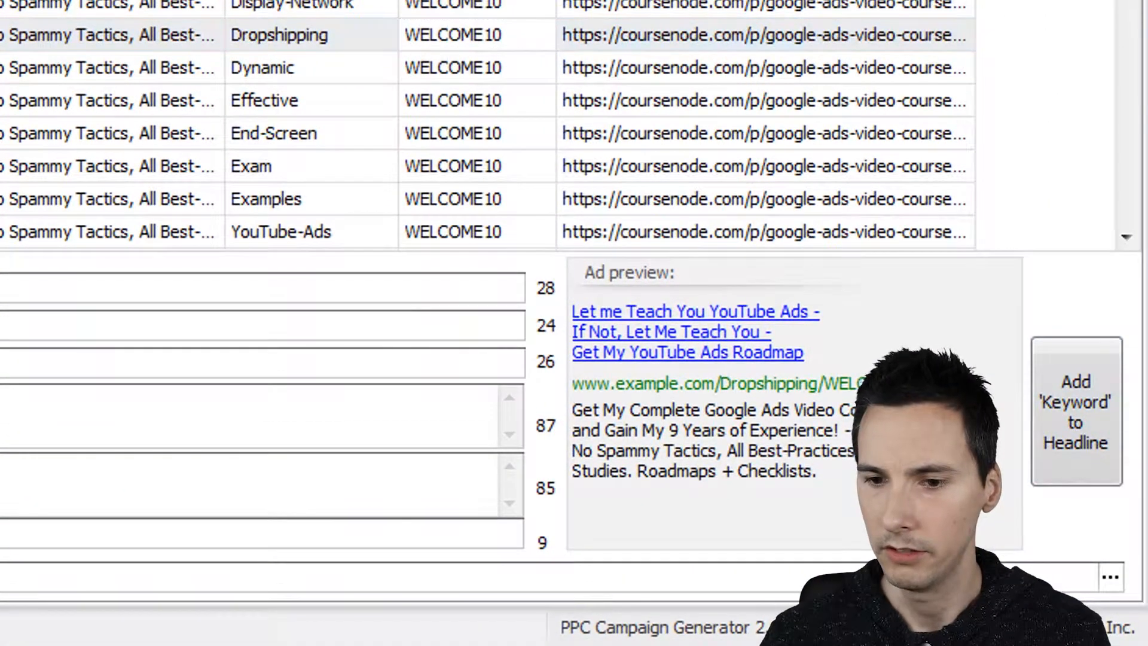
pyautogui.click(311, 1)
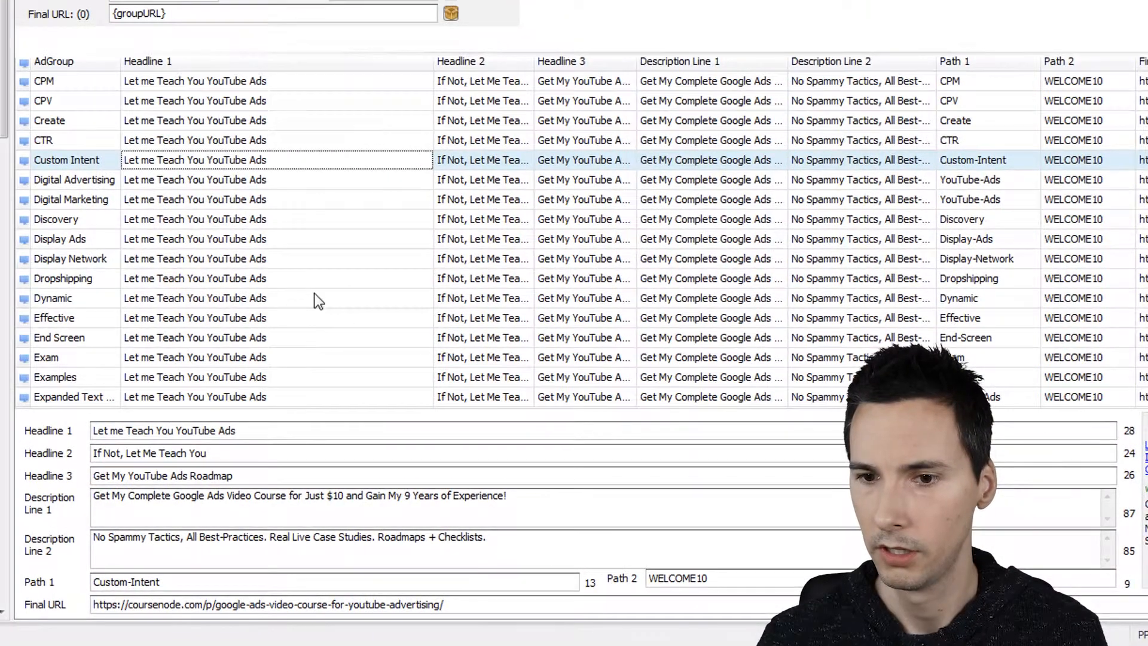
pyautogui.click(399, 137)
pyautogui.scroll(-20, 412, 158)
pyautogui.scroll(20, 412, 157)
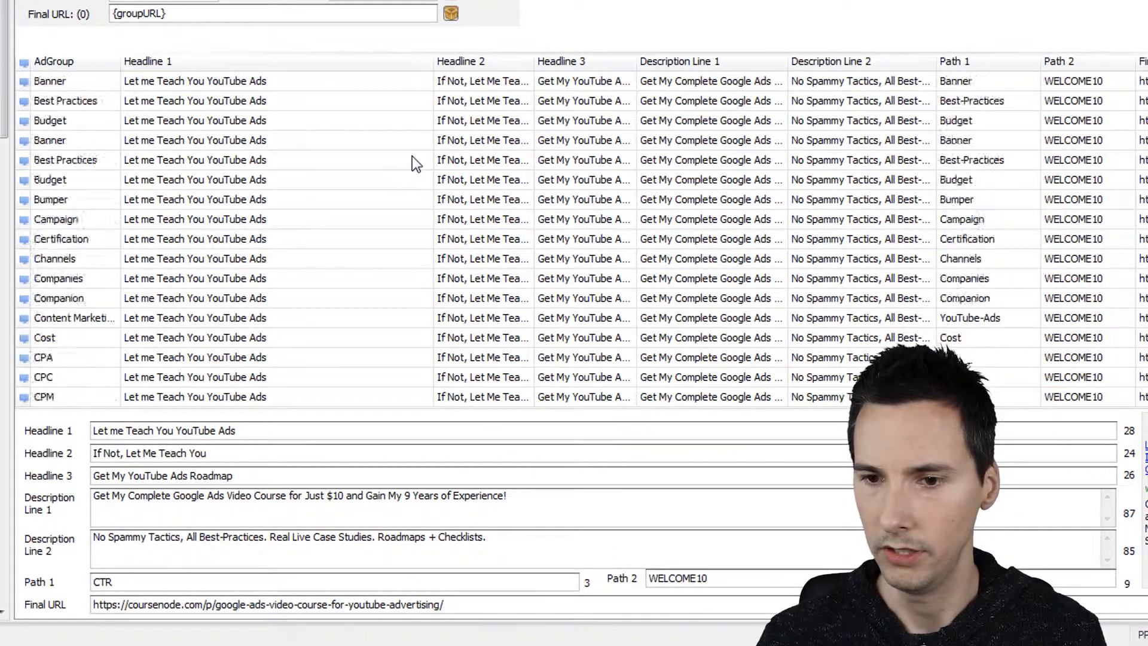
pyautogui.scroll(-1, 411, 157)
pyautogui.click(395, 158)
pyautogui.hotkey('ctrl', 'a')
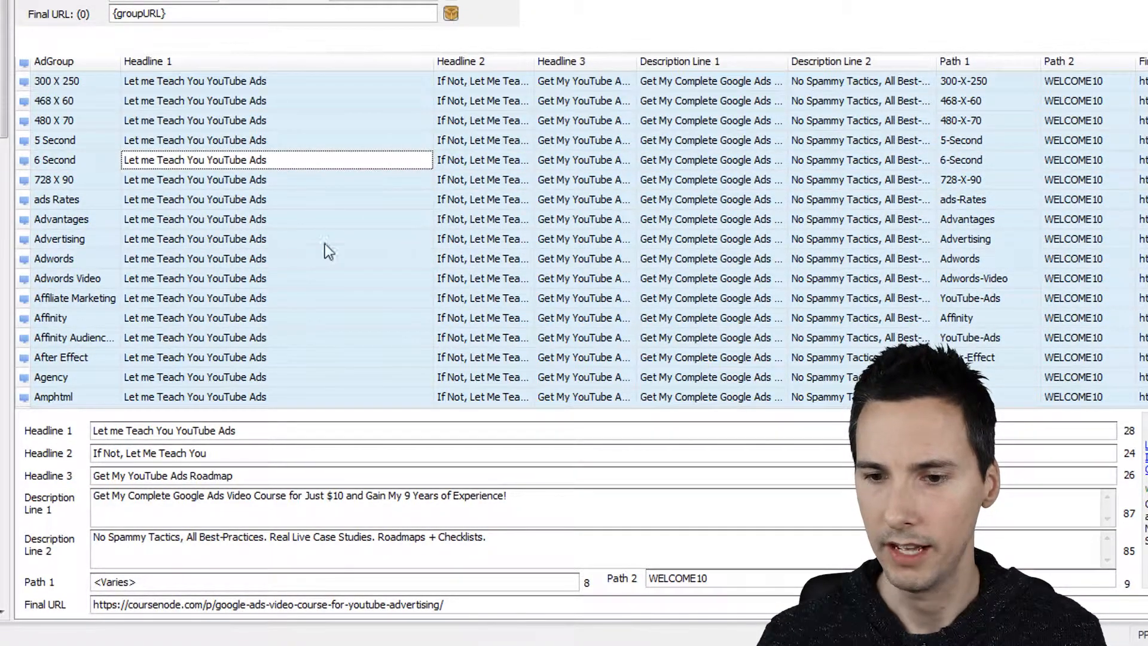
pyautogui.click(331, 431)
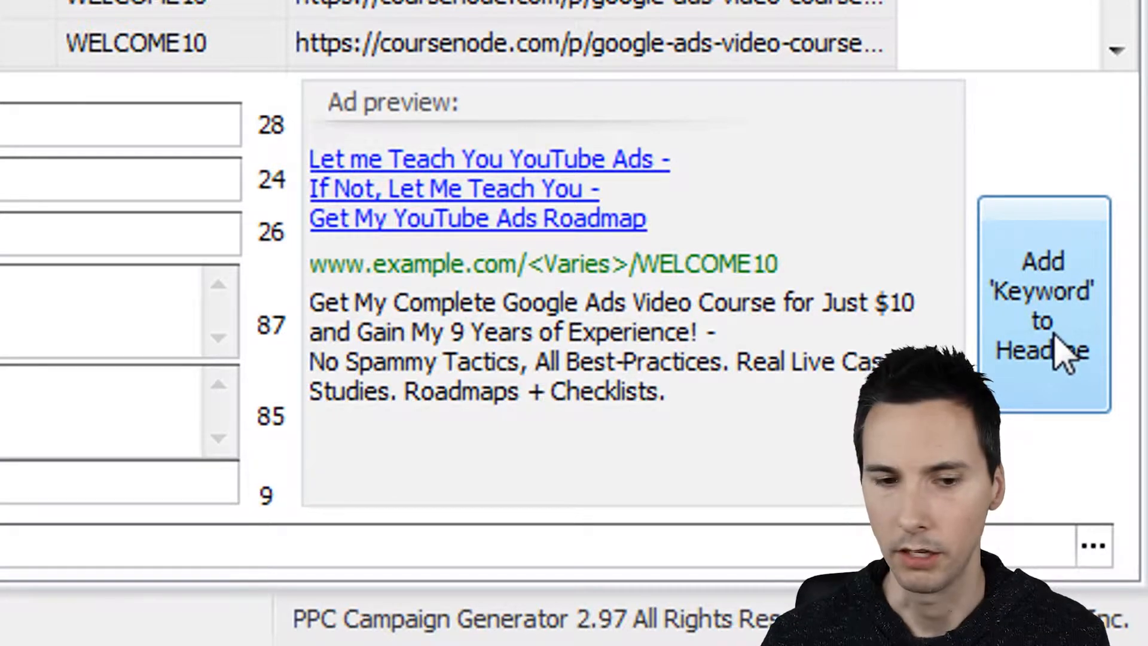
pyautogui.click(1062, 347)
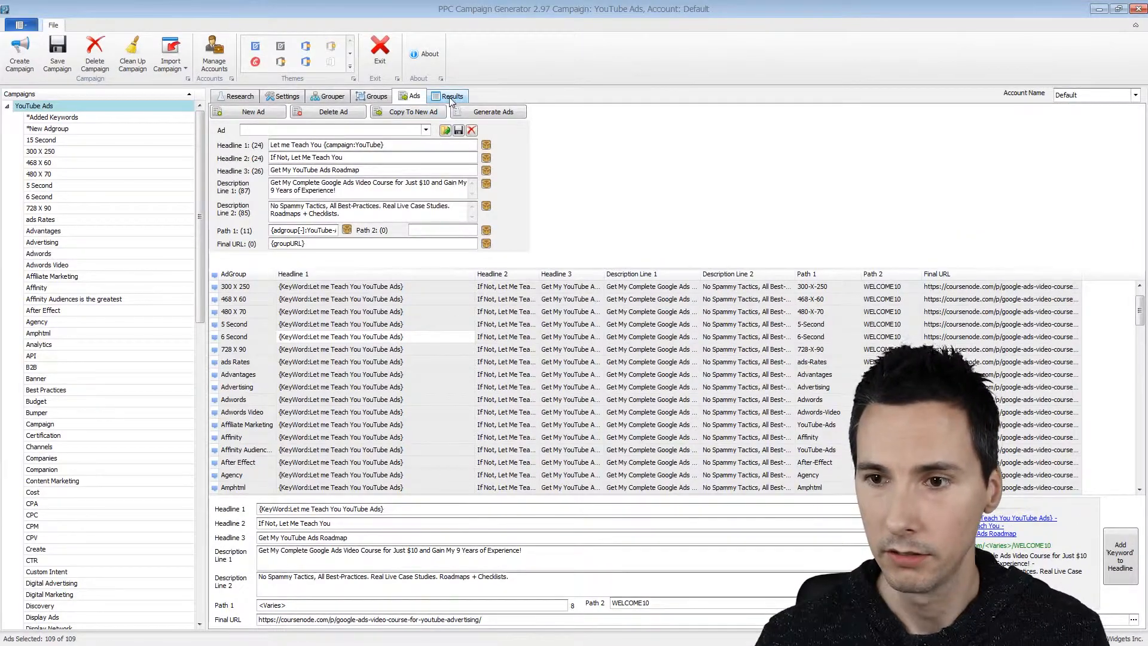
# Generate the campaign results and check the ad rows' Headline 1 for the keyword insertion code
pyautogui.click(450, 99)
pyautogui.click(261, 117)
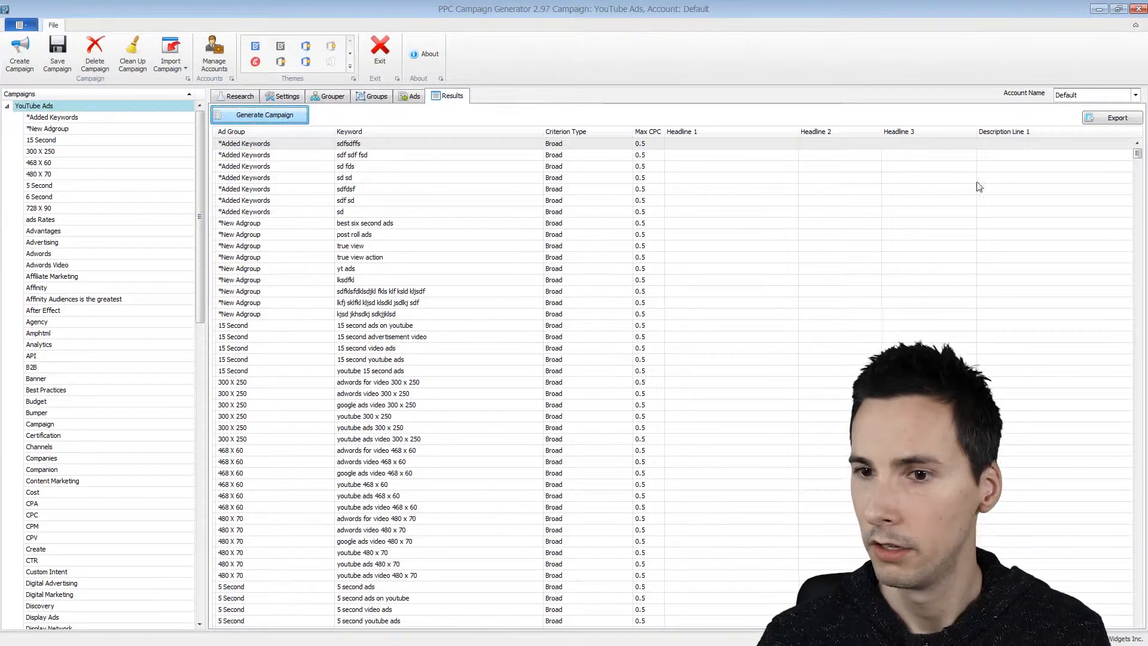
pyautogui.click(412, 97)
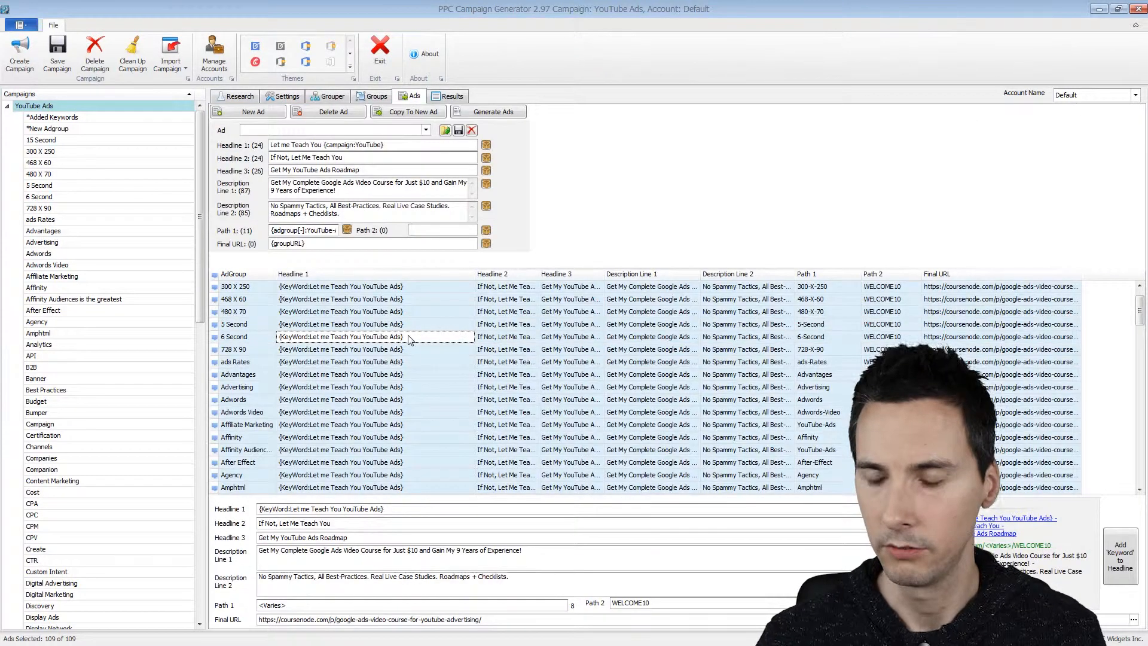
pyautogui.click(451, 97)
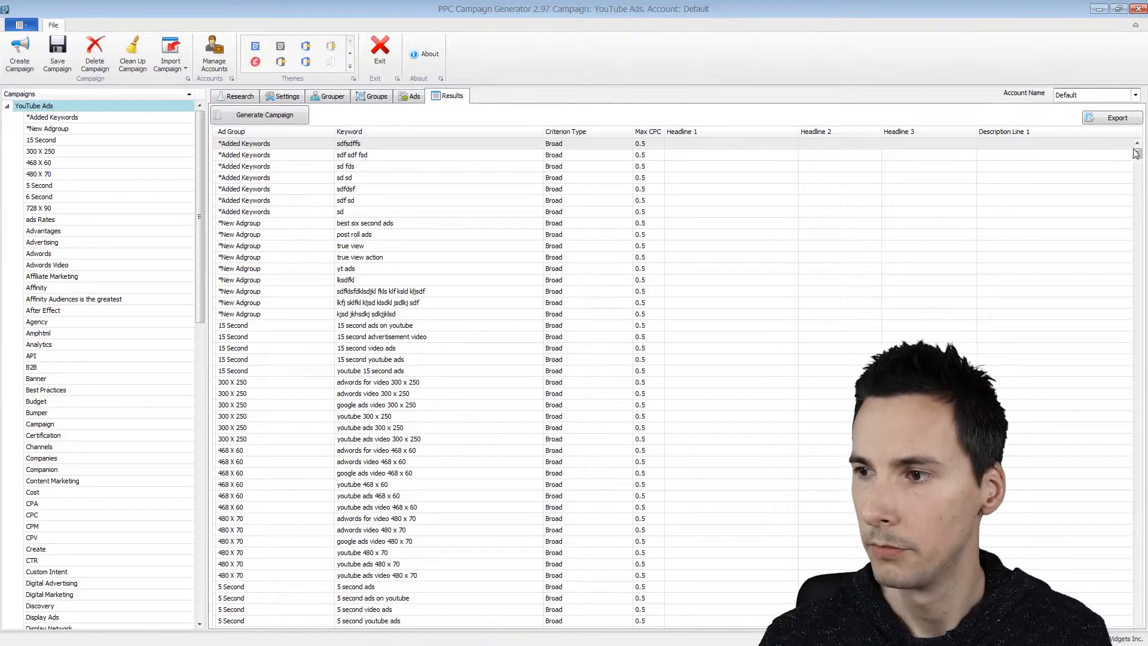
pyautogui.moveTo(1137, 158); pyautogui.dragTo(1111, 611)
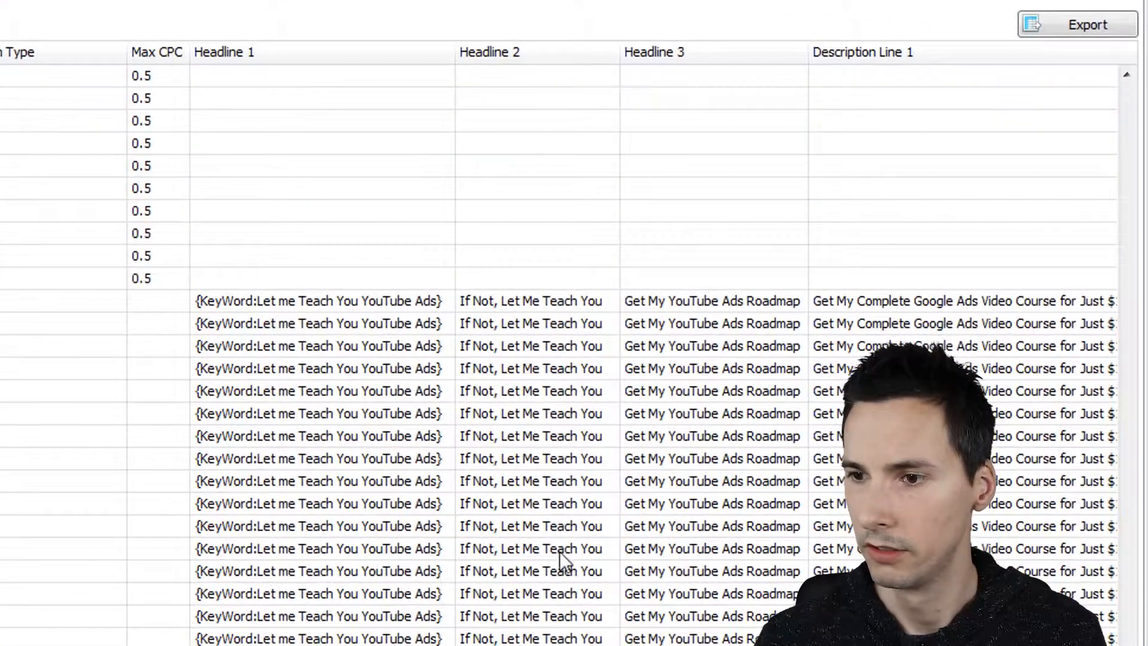
pyautogui.click(338, 308)
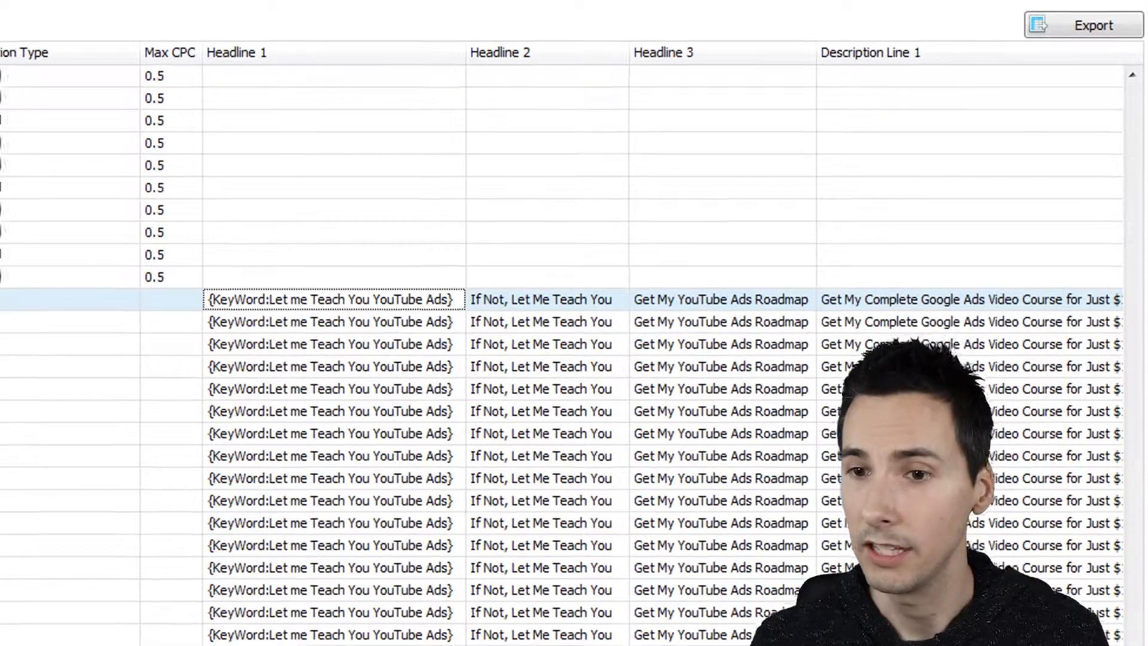
# Look through the ads of individual ad groups, including 728 X 90 and After Effect, and examine the After Effect ad's Headline 1
pyautogui.click(191, 15)
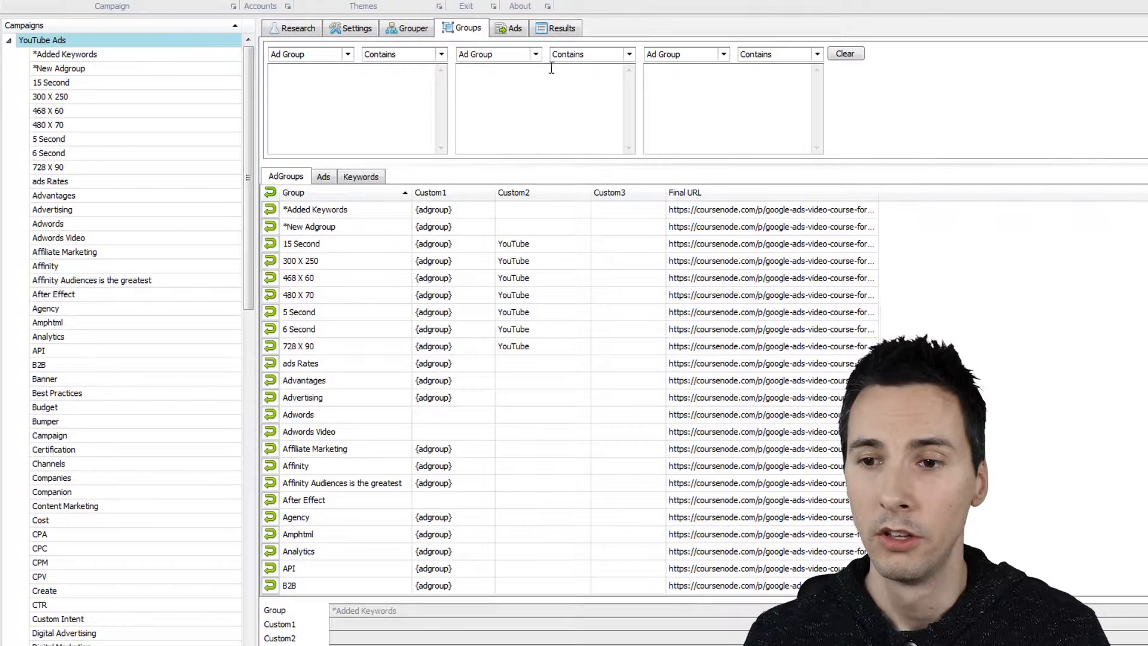
pyautogui.click(514, 28)
pyautogui.click(480, 351)
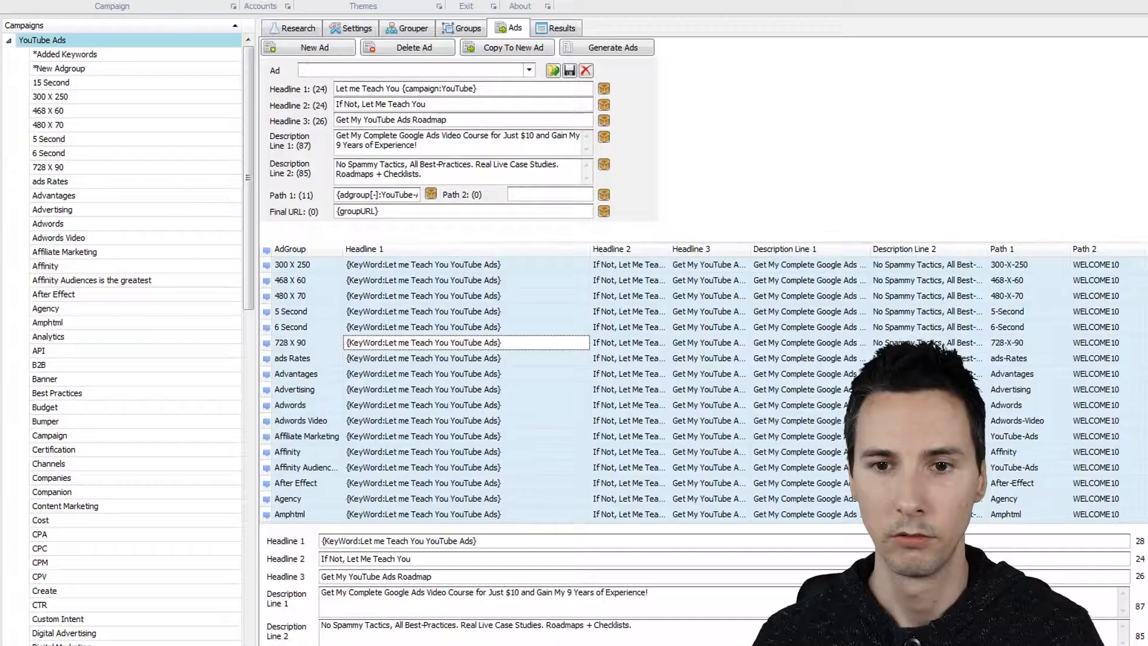
pyautogui.click(51, 181)
pyautogui.click(90, 280)
pyautogui.click(97, 167)
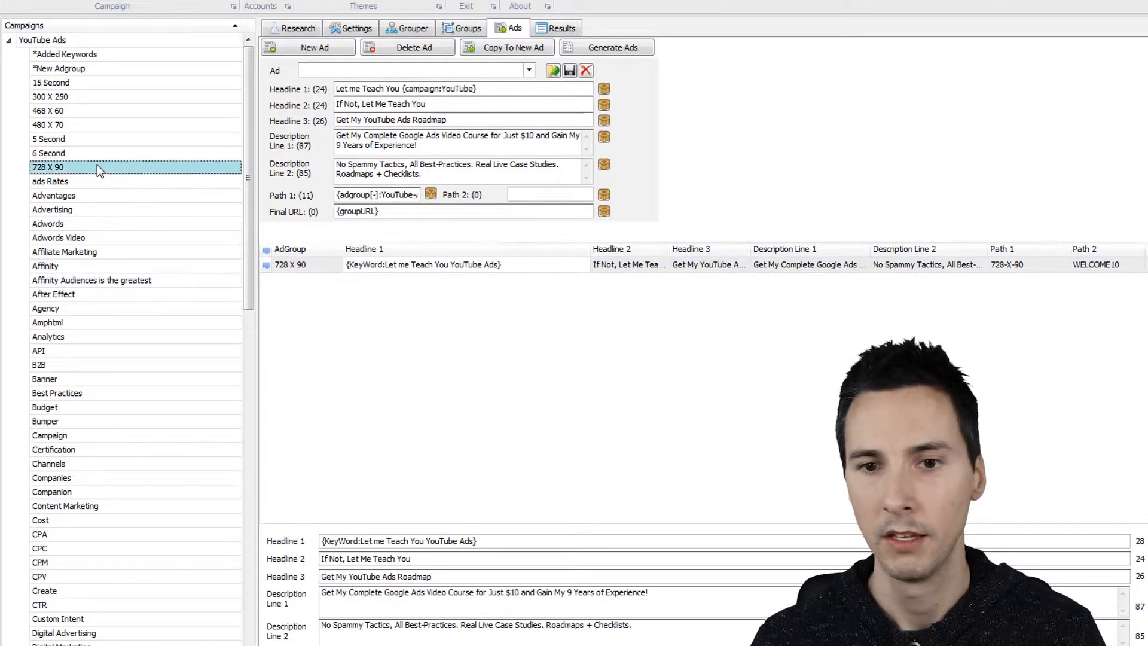
pyautogui.click(169, 280)
pyautogui.click(155, 295)
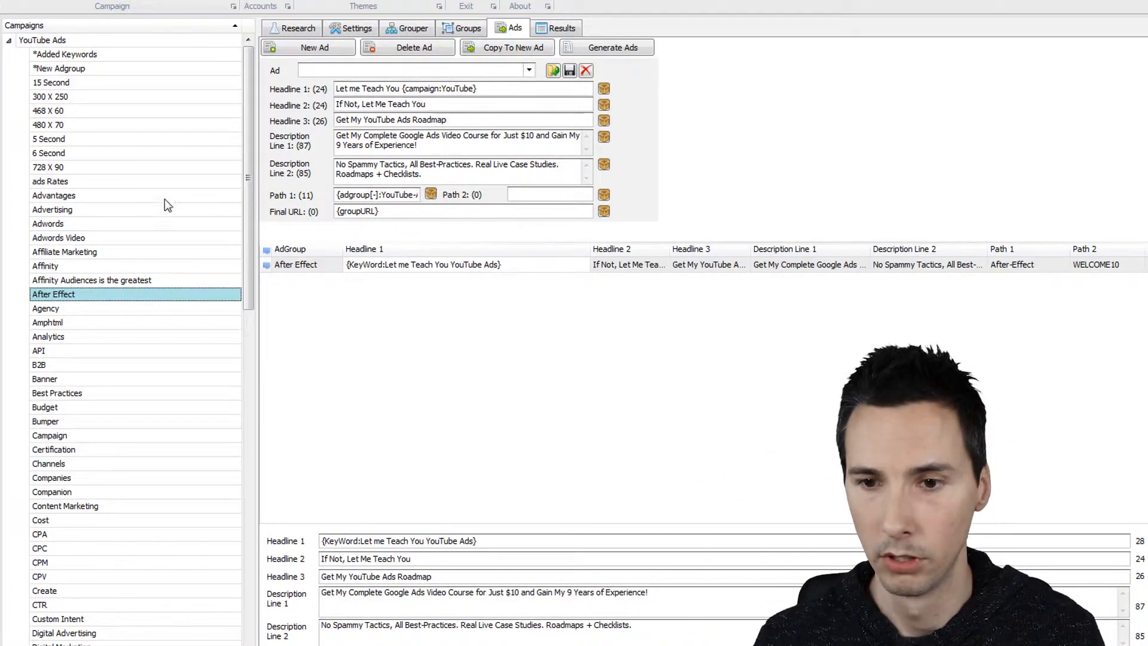
pyautogui.click(465, 269)
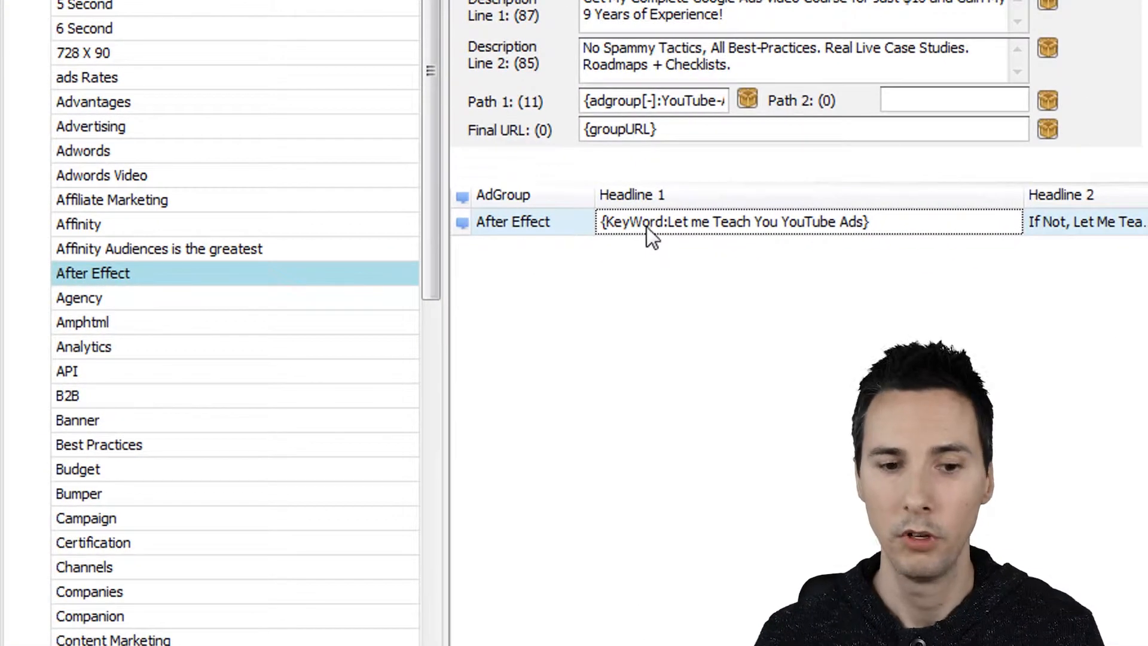
pyautogui.click(312, 270)
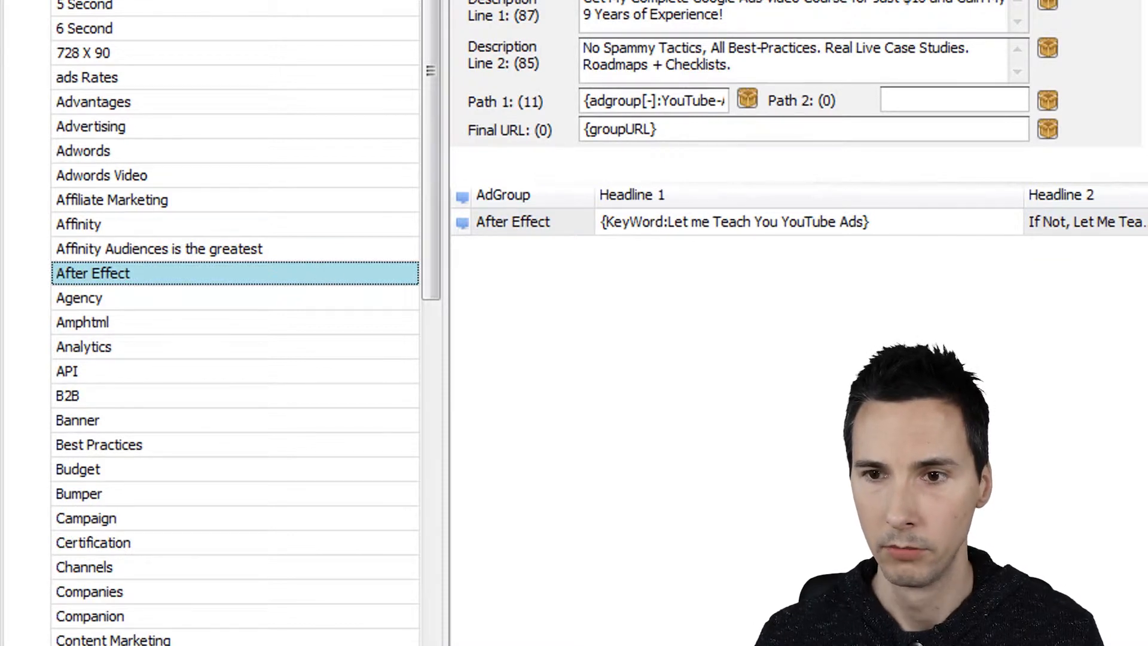
# Examine the keywords in the After Effect ad group, including video ads after effects
pyautogui.click(598, 2)
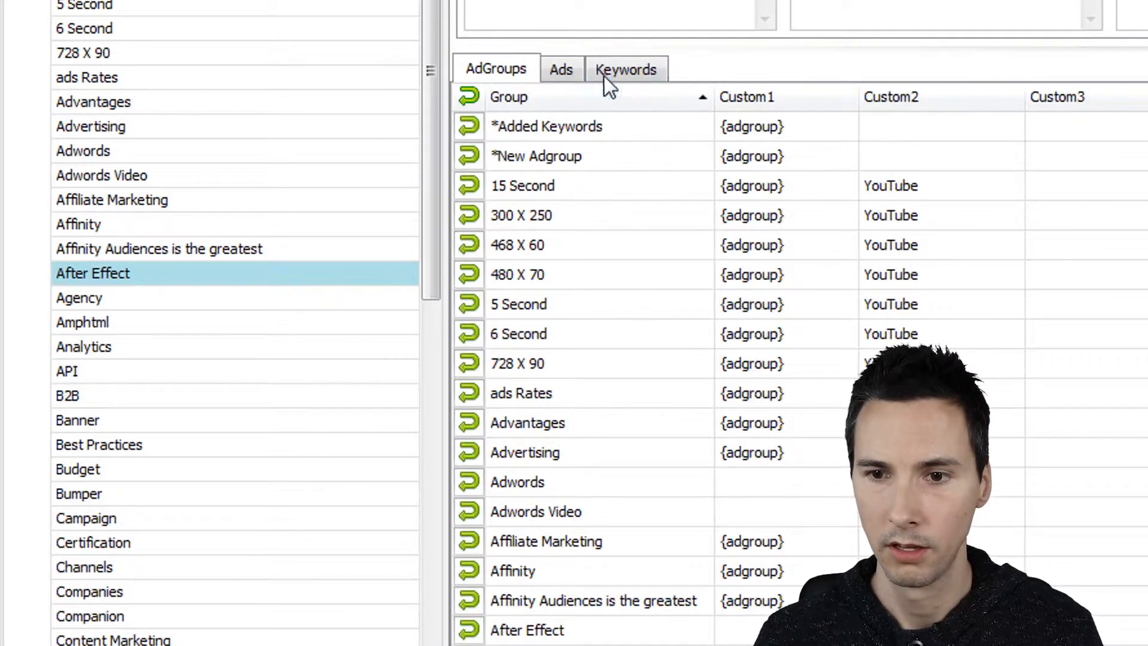
pyautogui.click(607, 73)
pyautogui.click(652, 128)
pyautogui.click(677, 146)
pyautogui.click(683, 174)
pyautogui.click(695, 140)
pyautogui.click(695, 124)
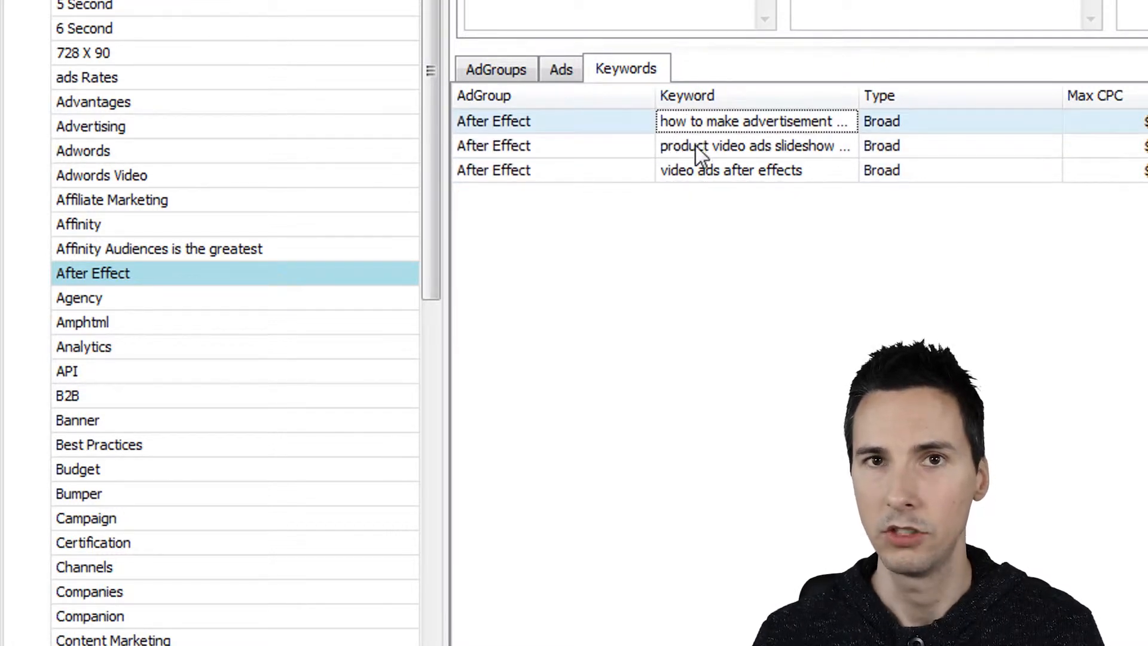
pyautogui.click(729, 174)
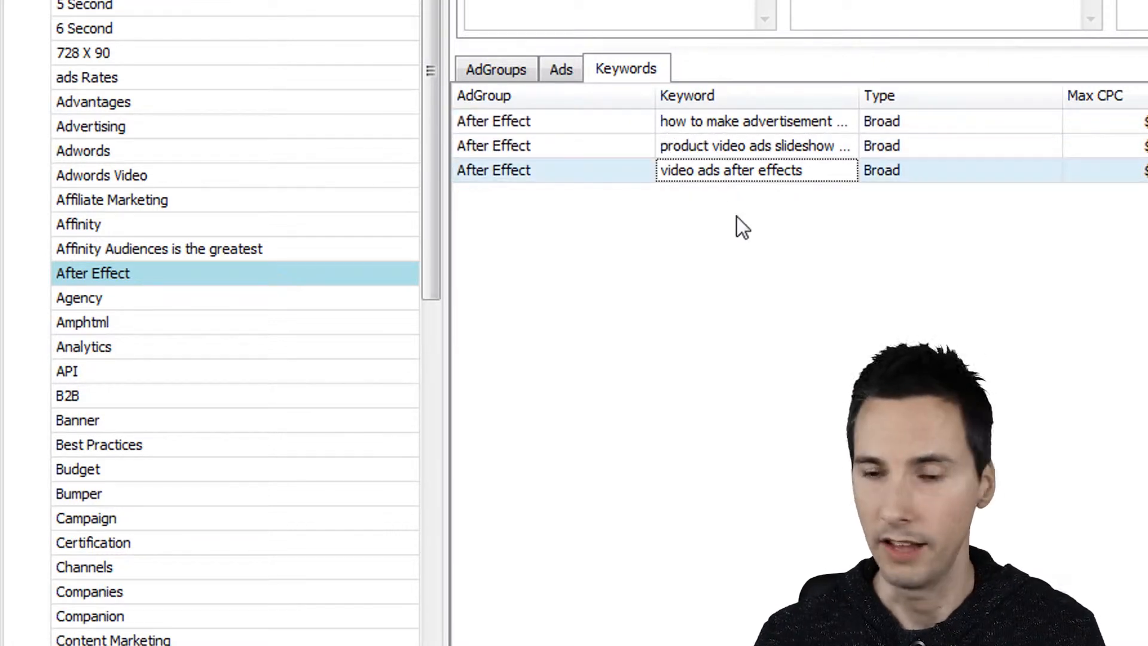
pyautogui.click(773, 228)
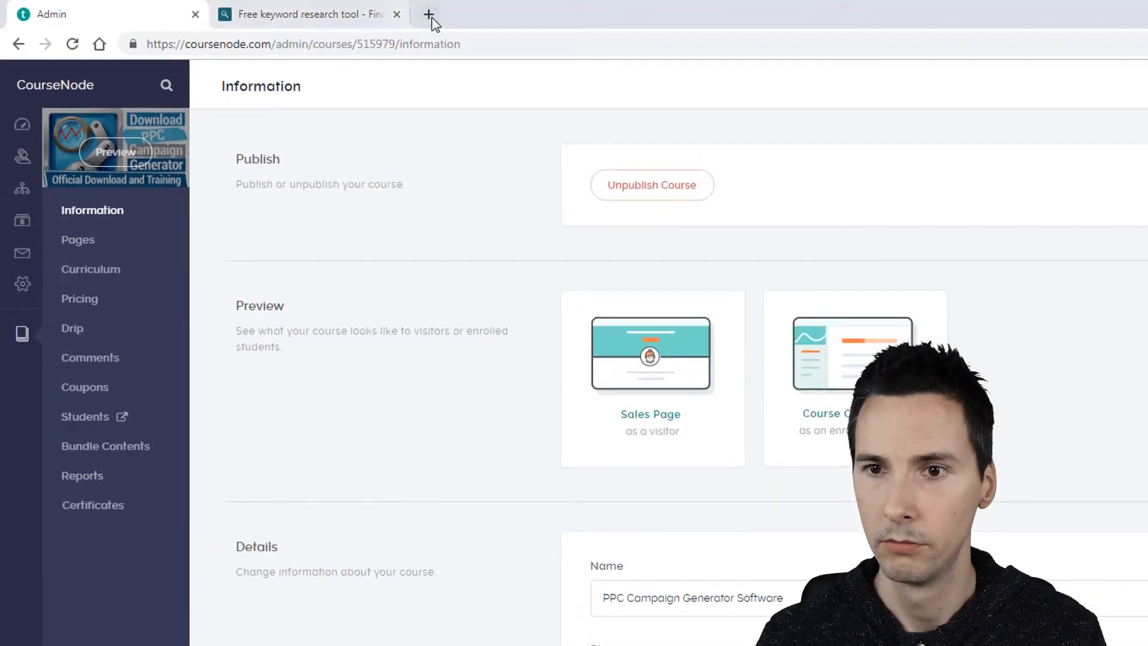
# In a new Chrome page, search Google for keyword dynmaic insertion and open WordStream's Dynamic Keyword Insertion guide
pyautogui.click(430, 16)
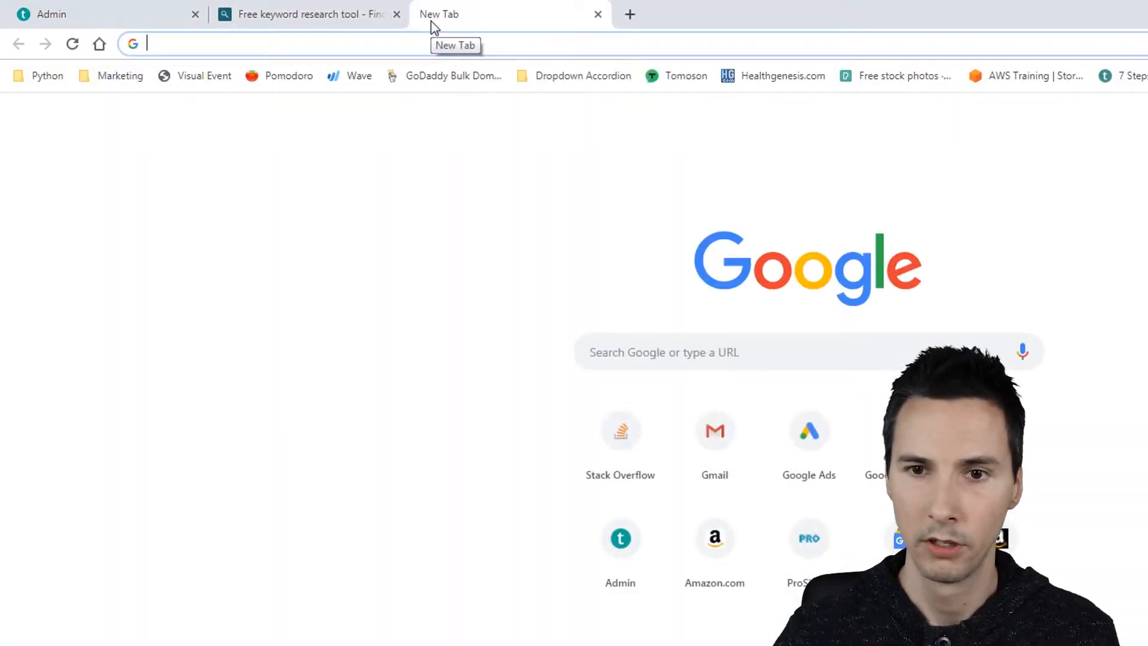
pyautogui.write('keyword dy')
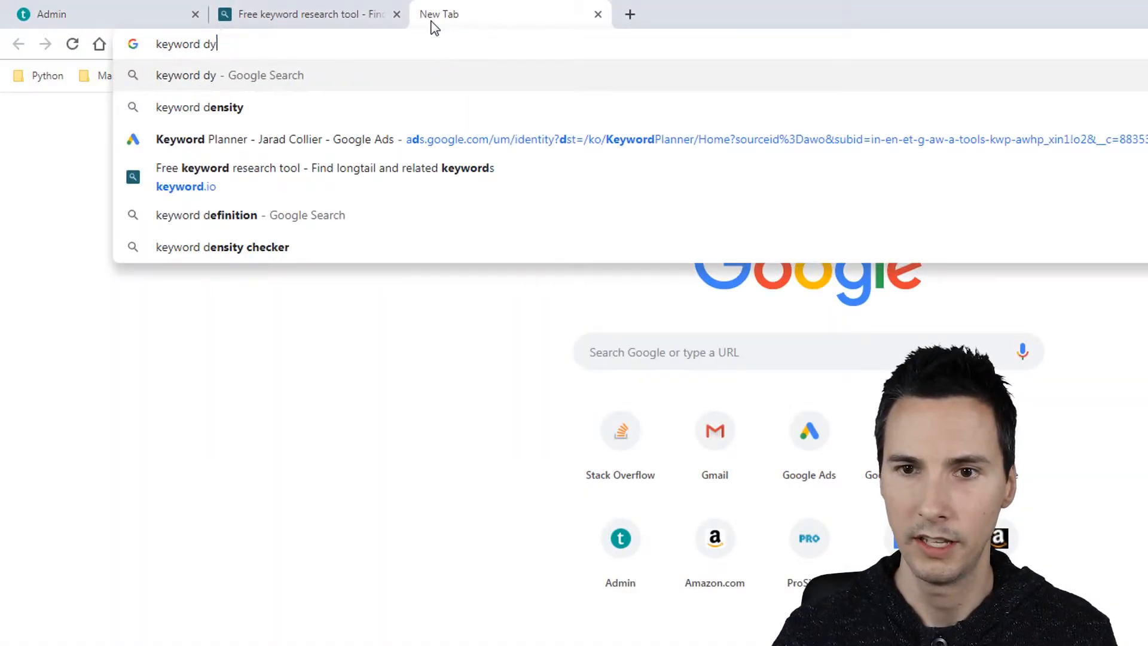
pyautogui.write('nmaic ')
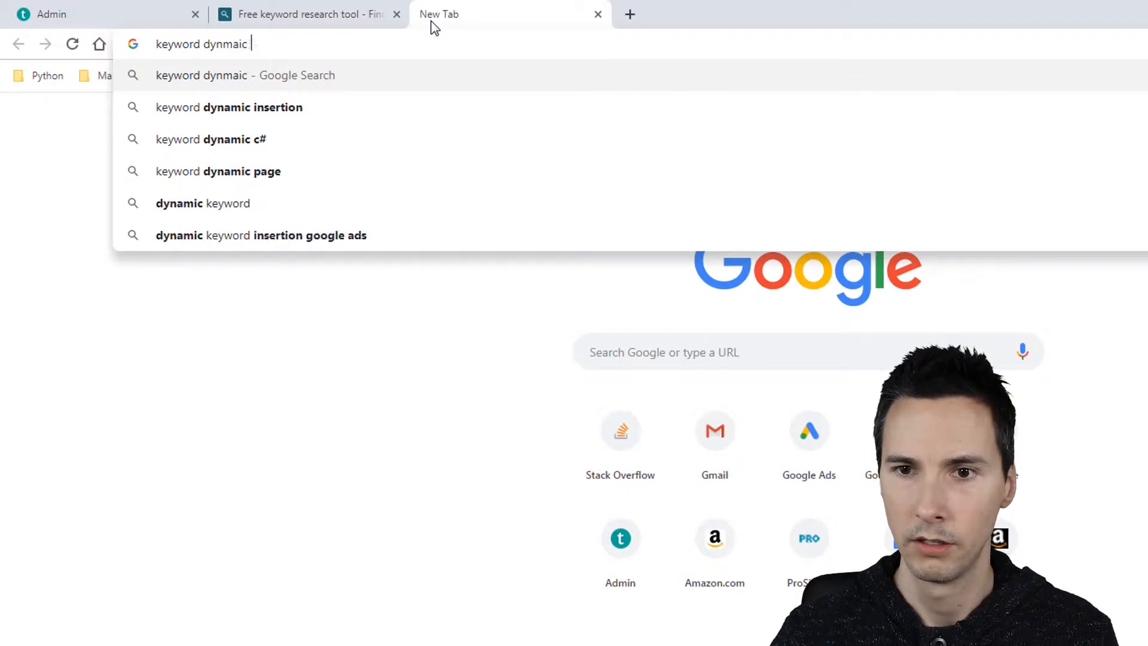
pyautogui.write('insertion')
pyautogui.press('Return')
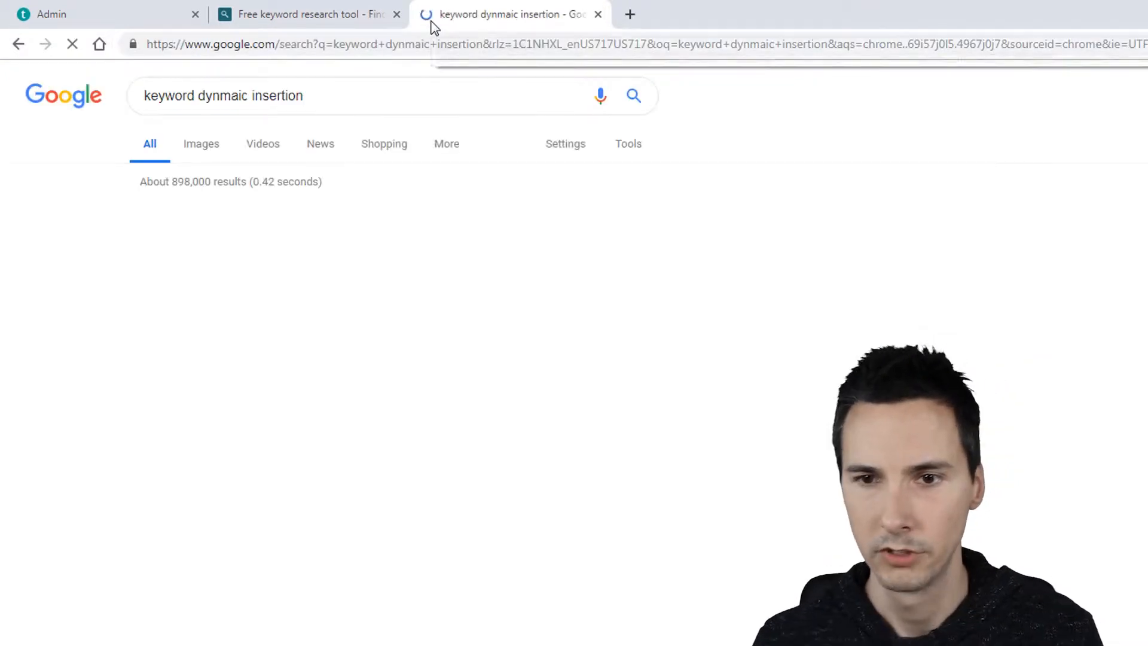
pyautogui.click(371, 219)
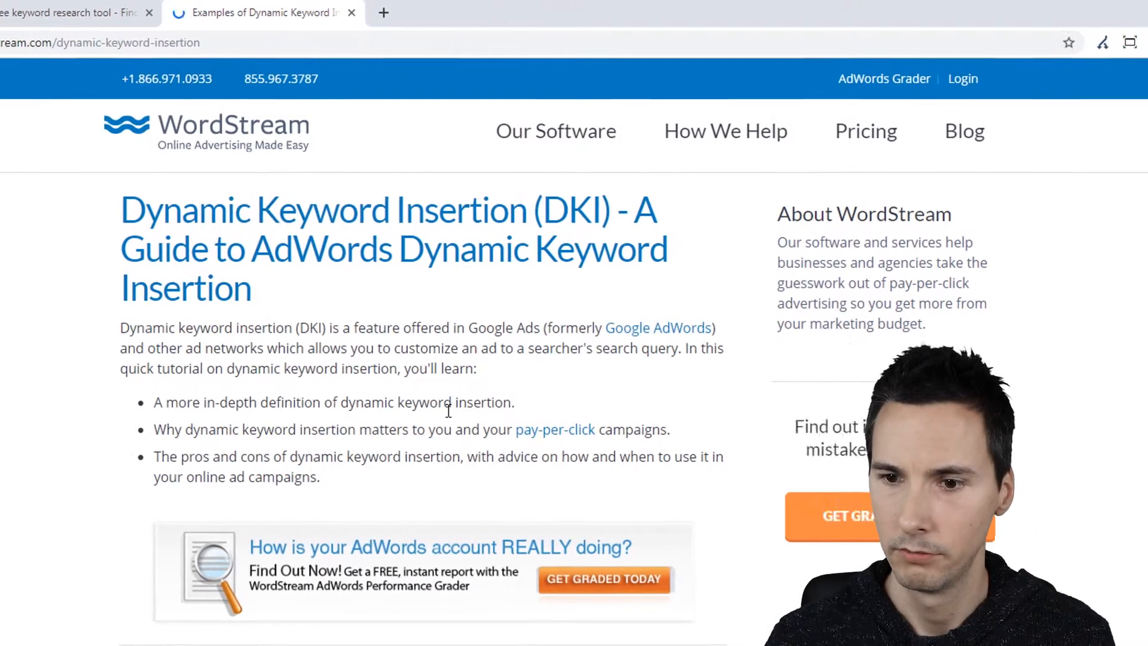
# Examine the guide's KeyWord capitalization variants, highlighting the Leather Couches example for KeyWord
pyautogui.scroll(-15, 439, 412)
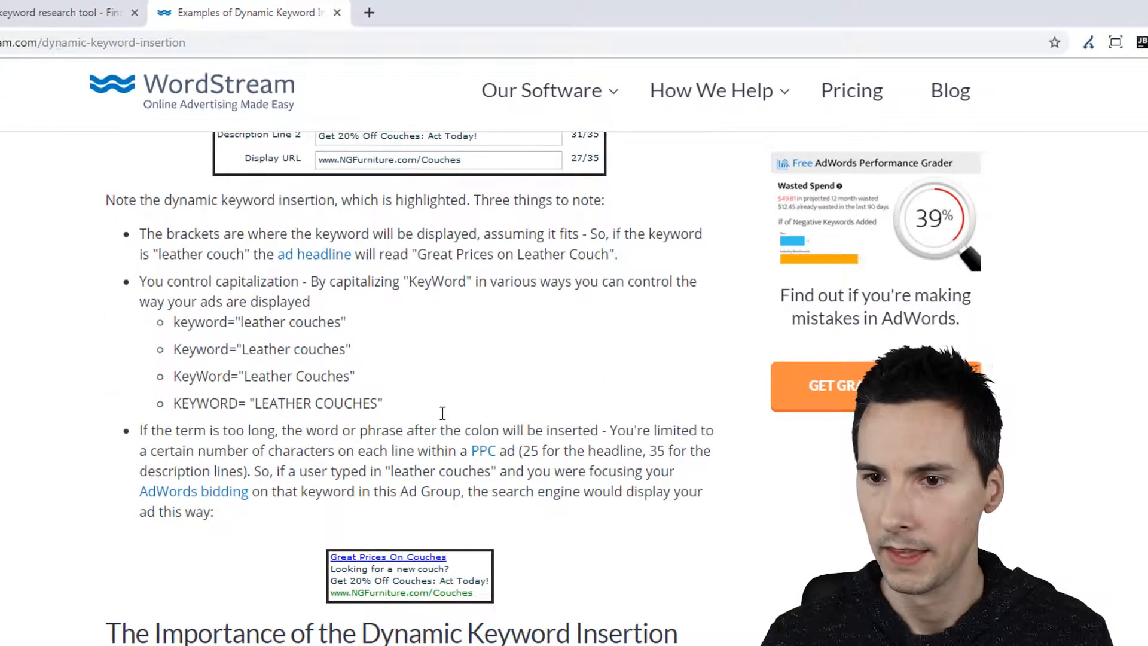
pyautogui.doubleClick(226, 377)
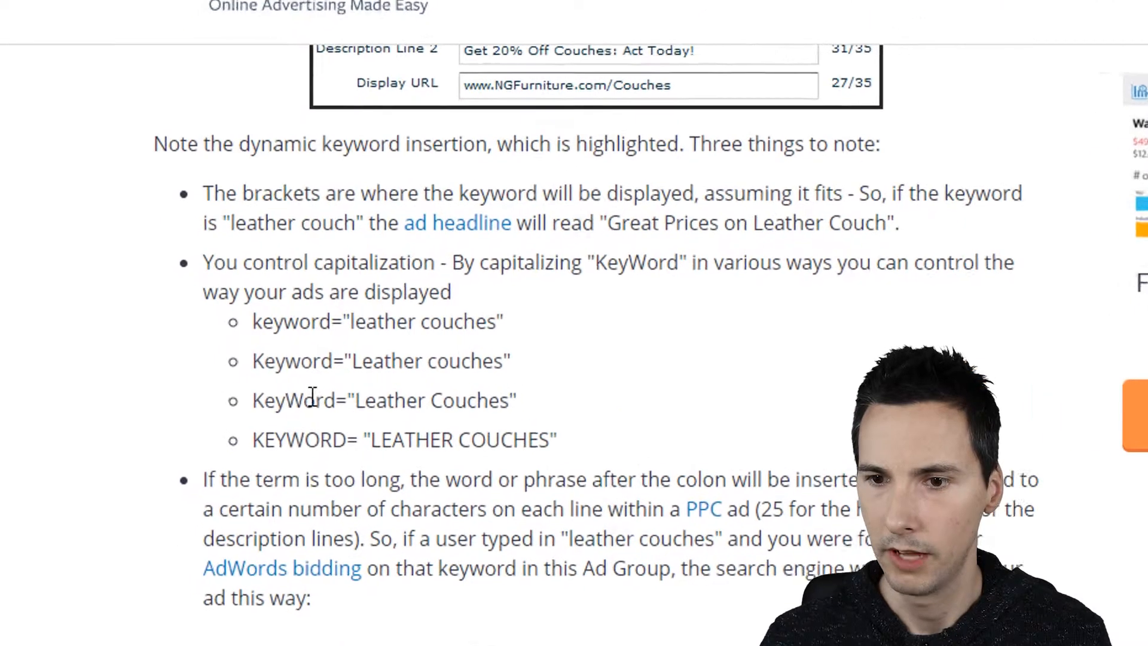
pyautogui.click(406, 398)
pyautogui.moveTo(367, 405); pyautogui.dragTo(522, 412)
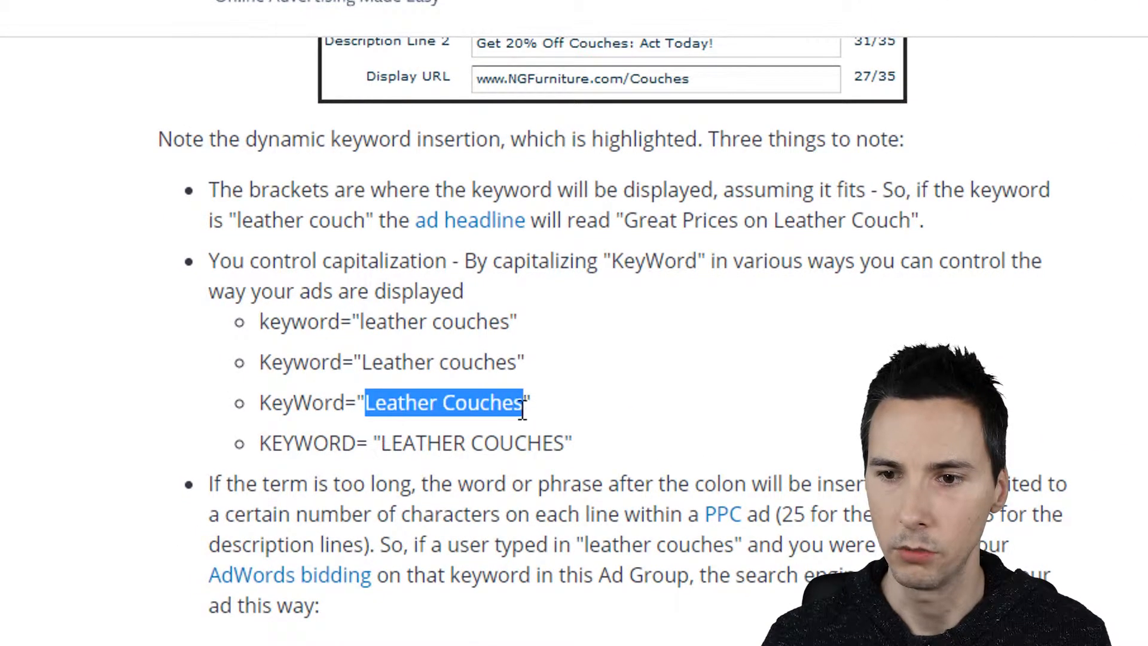
pyautogui.click(532, 414)
# Scan the rest of the guide, including its trademark section, and open a text search on the page
pyautogui.scroll(-6, 612, 415)
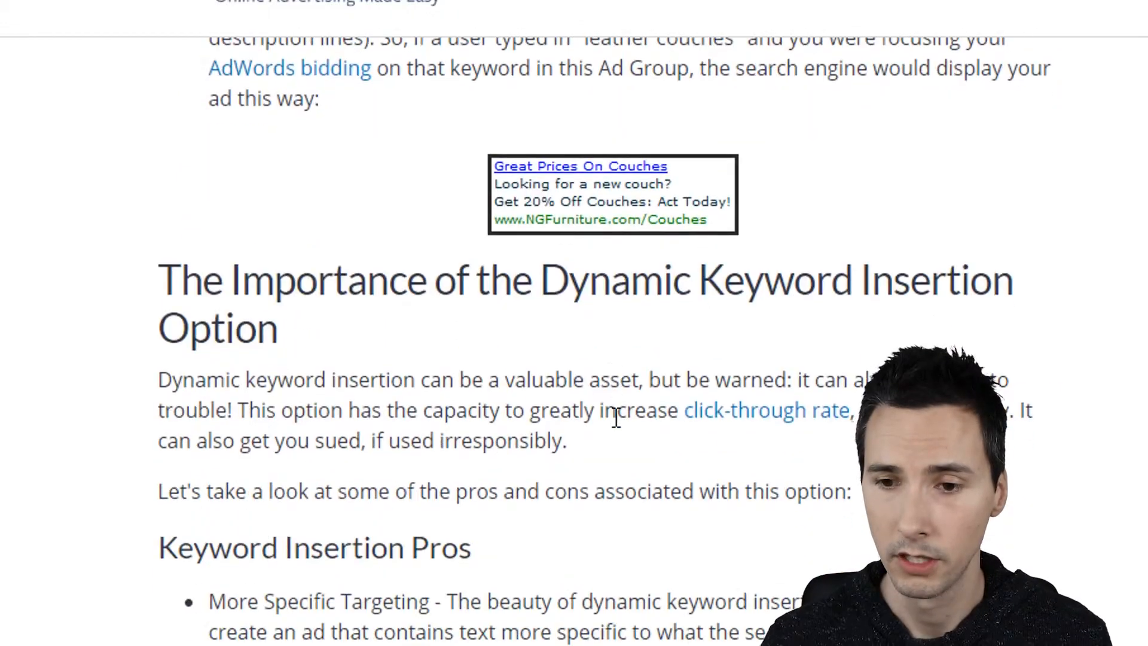
pyautogui.scroll(-15, 616, 417)
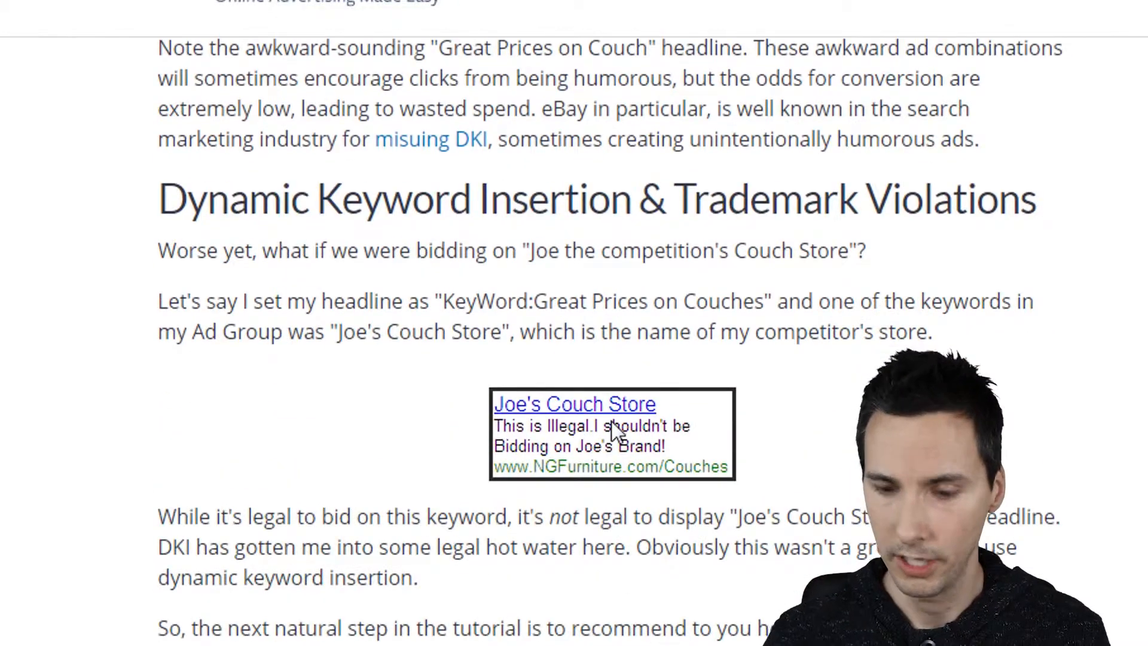
pyautogui.hotkey('ctrl', 'f')
pyautogui.write('{')
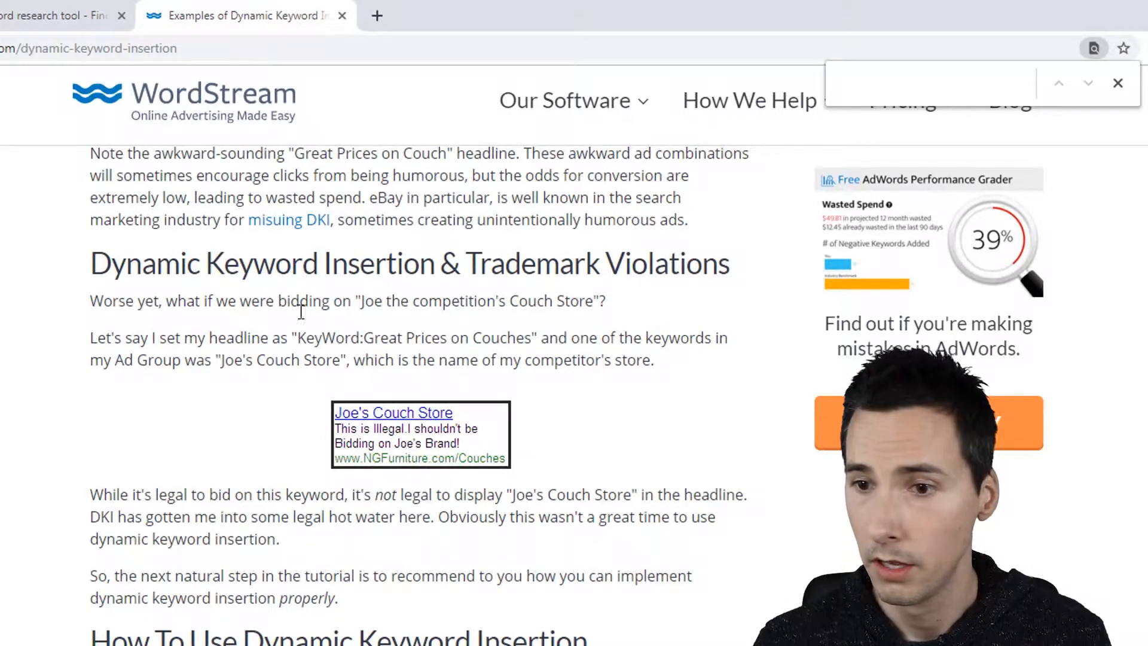
# Return to the search results, open the Google Ads Help article on keyword insertion and examine the {KeyWord:Chocolate} example
pyautogui.hotkey('alt', 'Left')
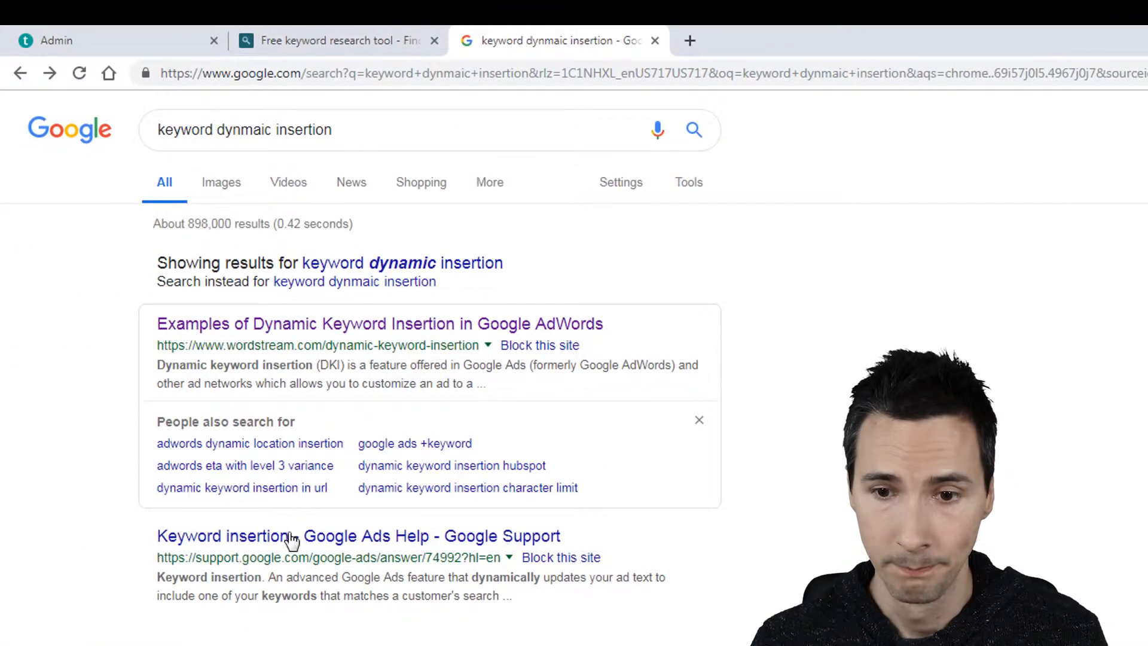
pyautogui.click(291, 538)
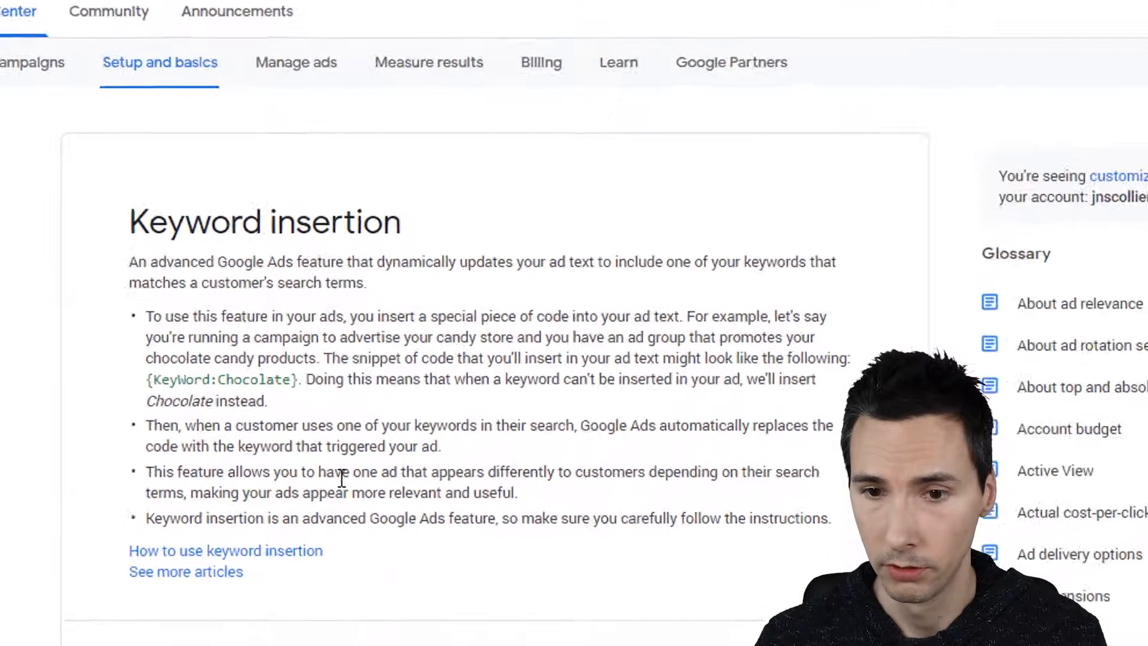
pyautogui.moveTo(304, 276); pyautogui.dragTo(111, 272)
pyautogui.click(183, 272)
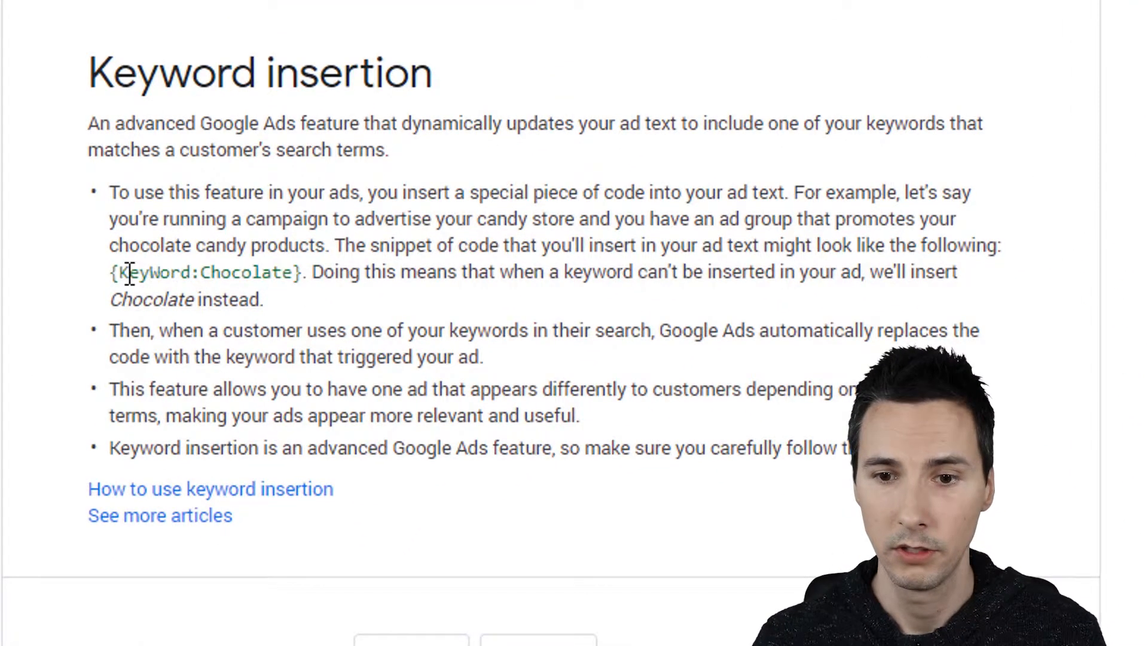
# Examine the capital W in the help article's {KeyWord:Chocolate} code by highlighting it
pyautogui.moveTo(159, 272); pyautogui.dragTo(150, 272)
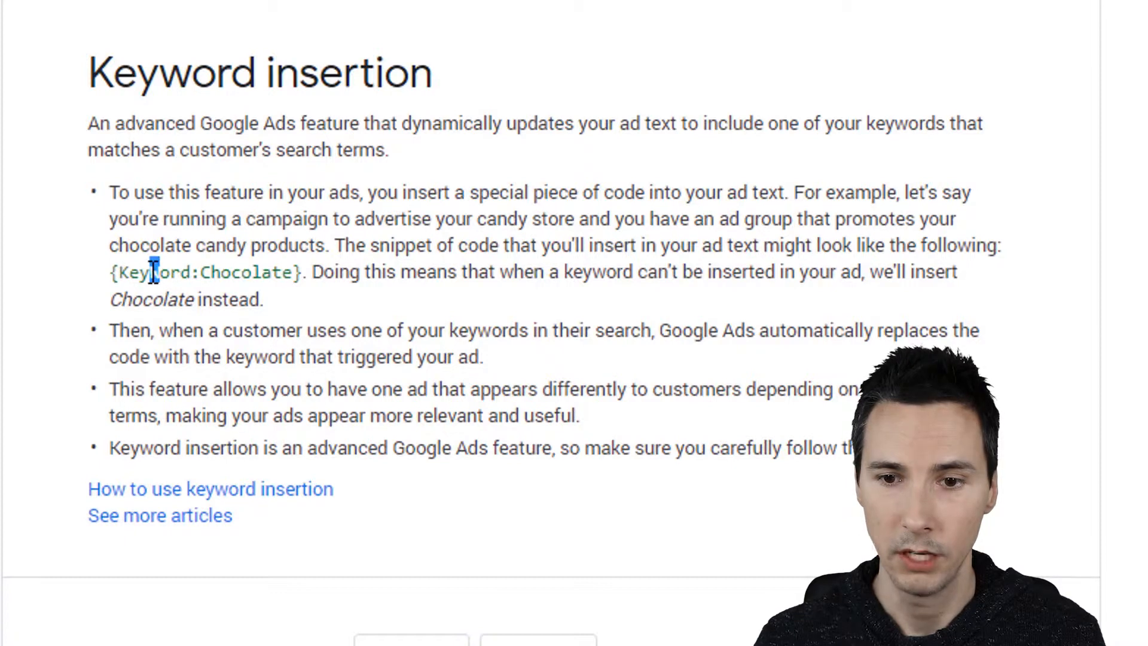
pyautogui.click(203, 277)
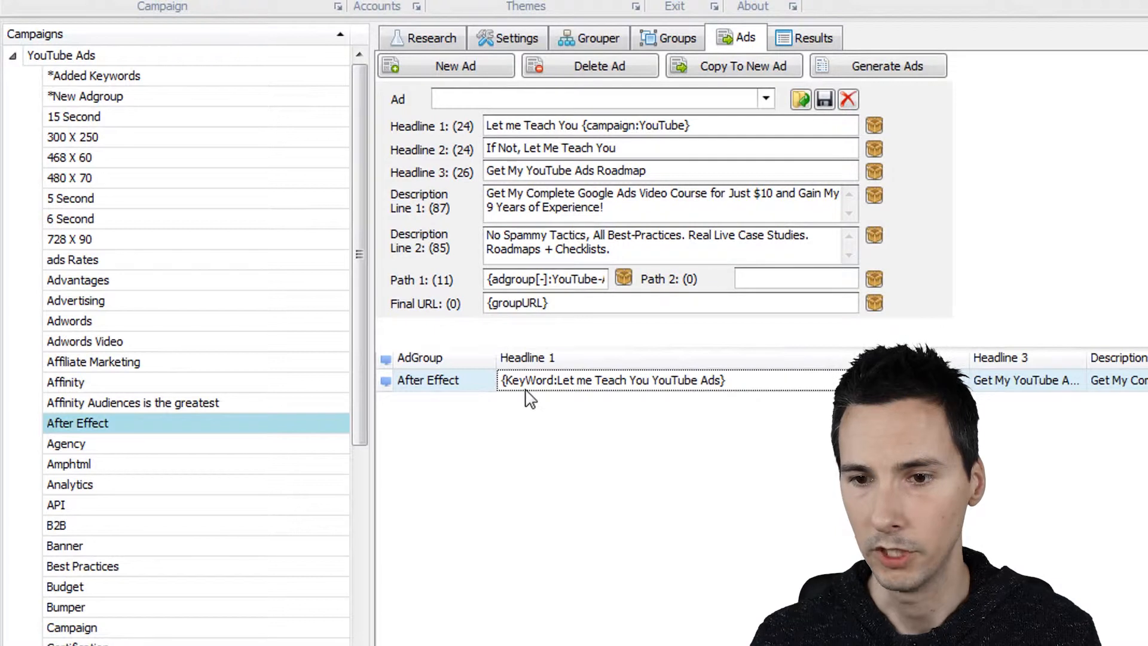
# Switch to PPC Campaign Generator and compare the After Effect ad group's keywords with its ad's Headline 1
pyautogui.click(231, 432)
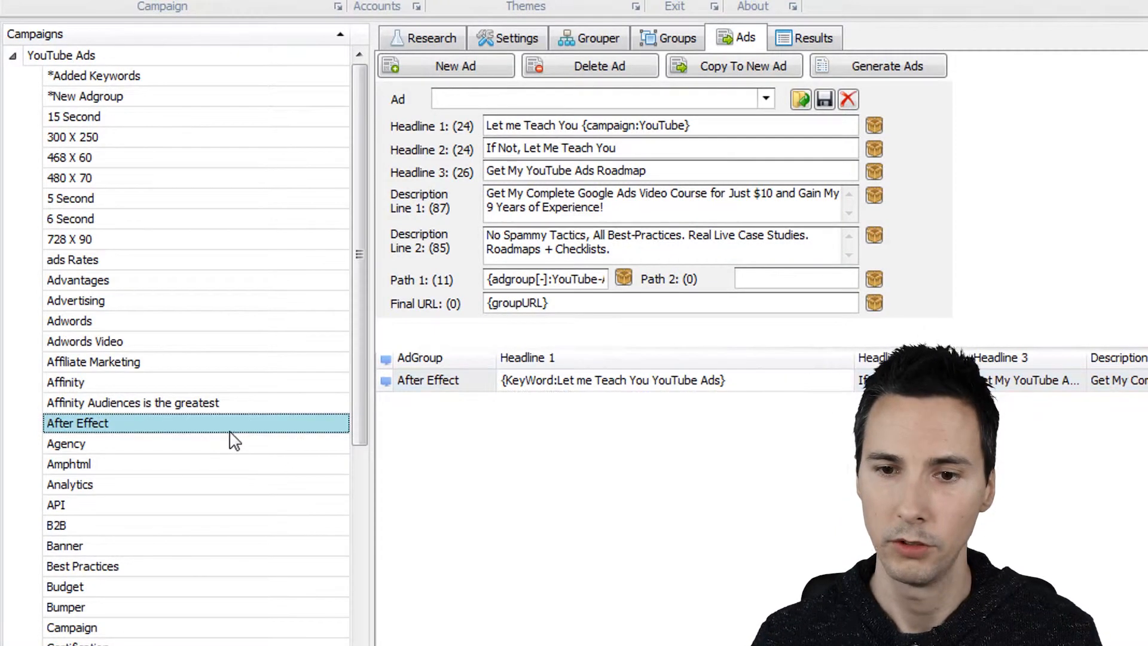
pyautogui.click(661, 43)
pyautogui.click(648, 319)
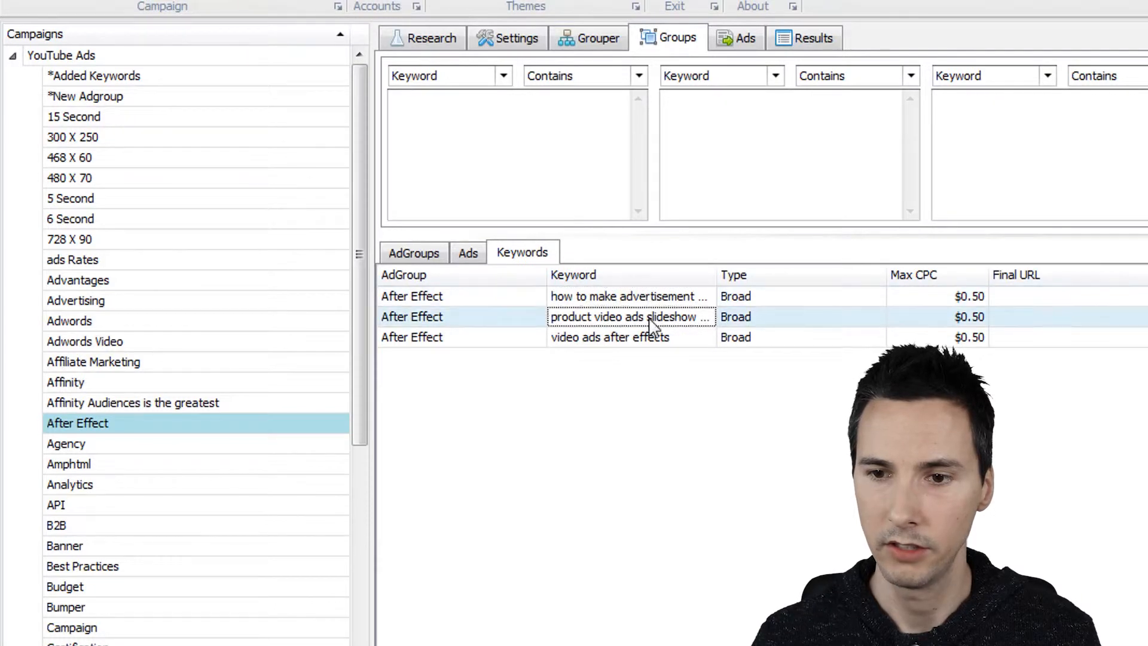
pyautogui.click(654, 338)
pyautogui.click(744, 47)
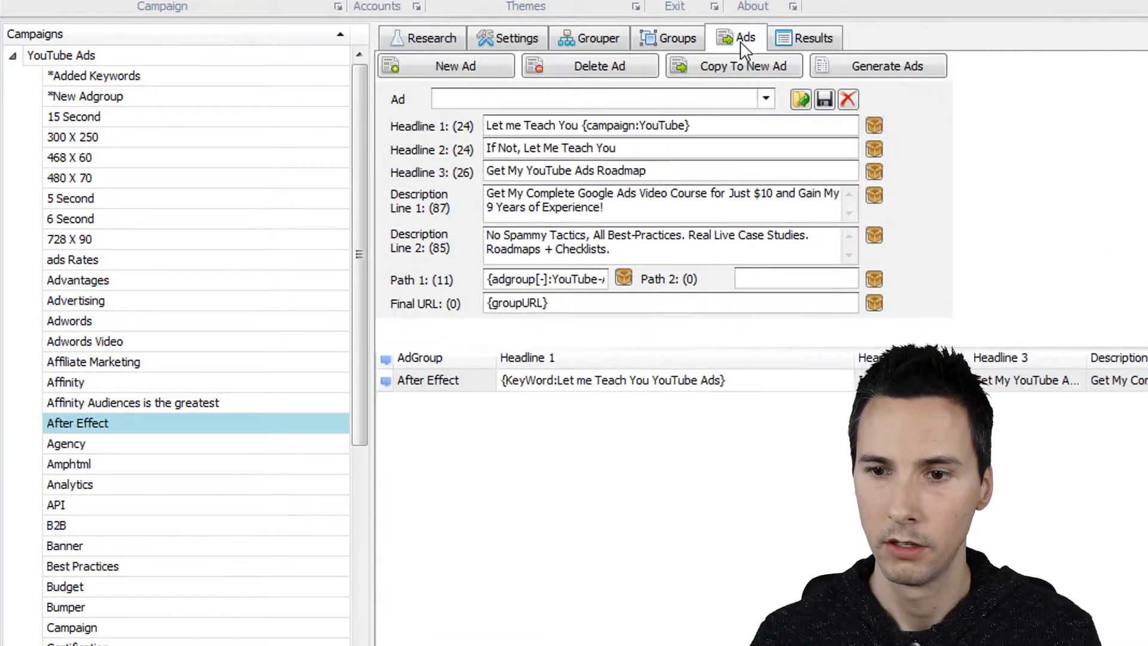
pyautogui.click(646, 388)
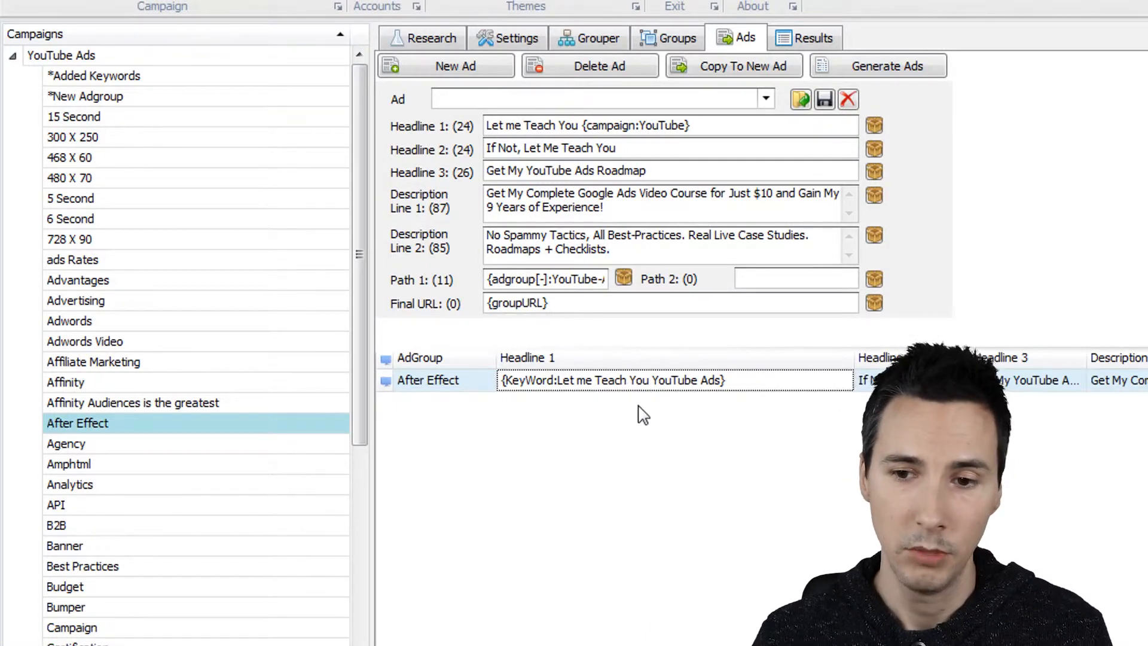
# Go through each After Effect keyword once more and return to that ad group's ad
pyautogui.click(202, 426)
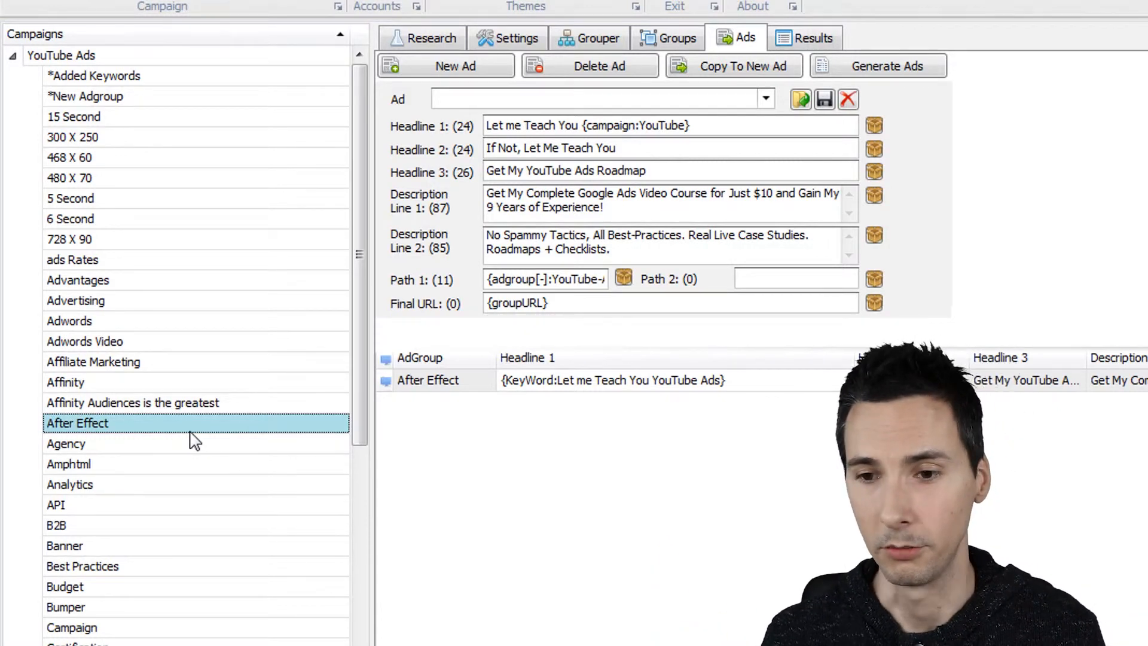
pyautogui.click(685, 43)
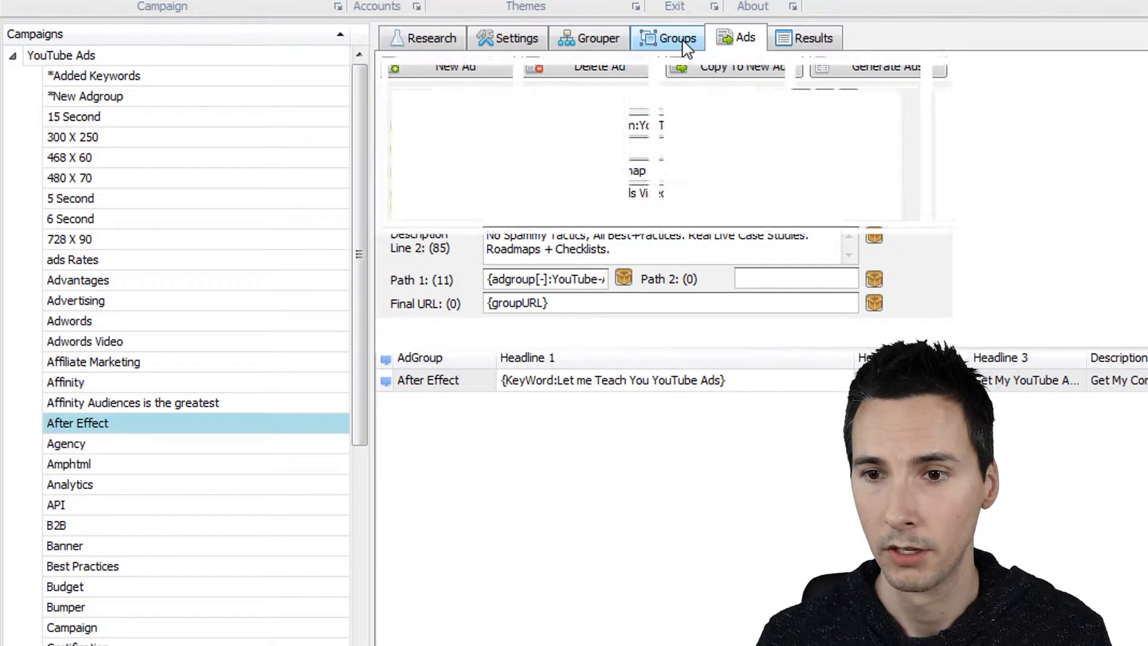
pyautogui.click(654, 299)
pyautogui.click(658, 317)
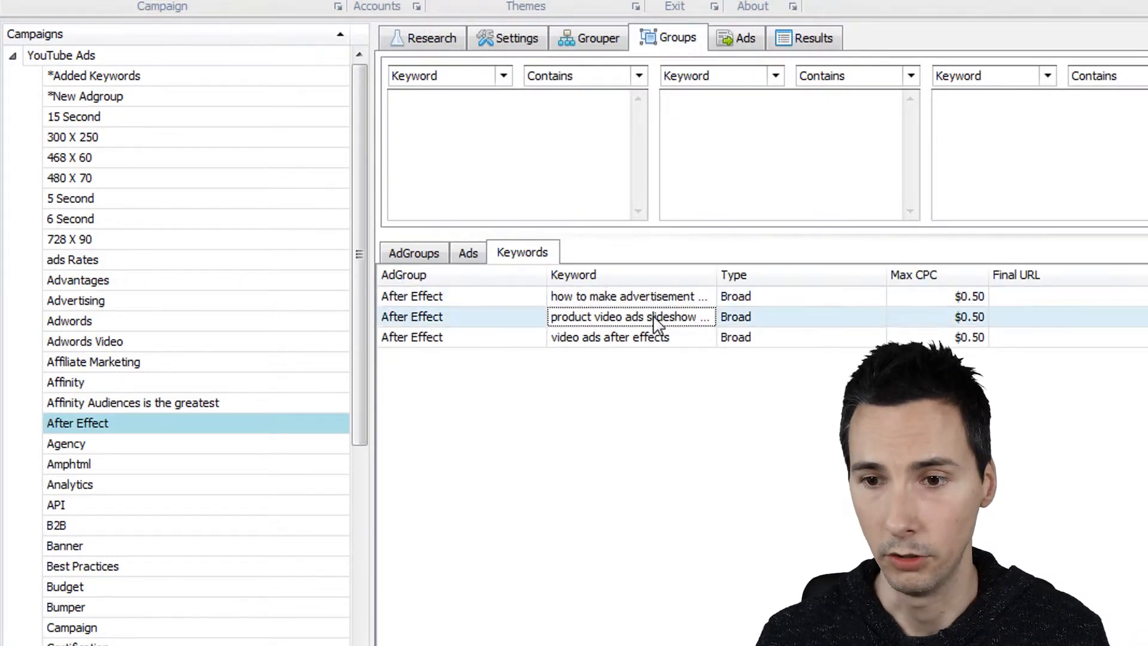
pyautogui.click(658, 338)
pyautogui.click(741, 38)
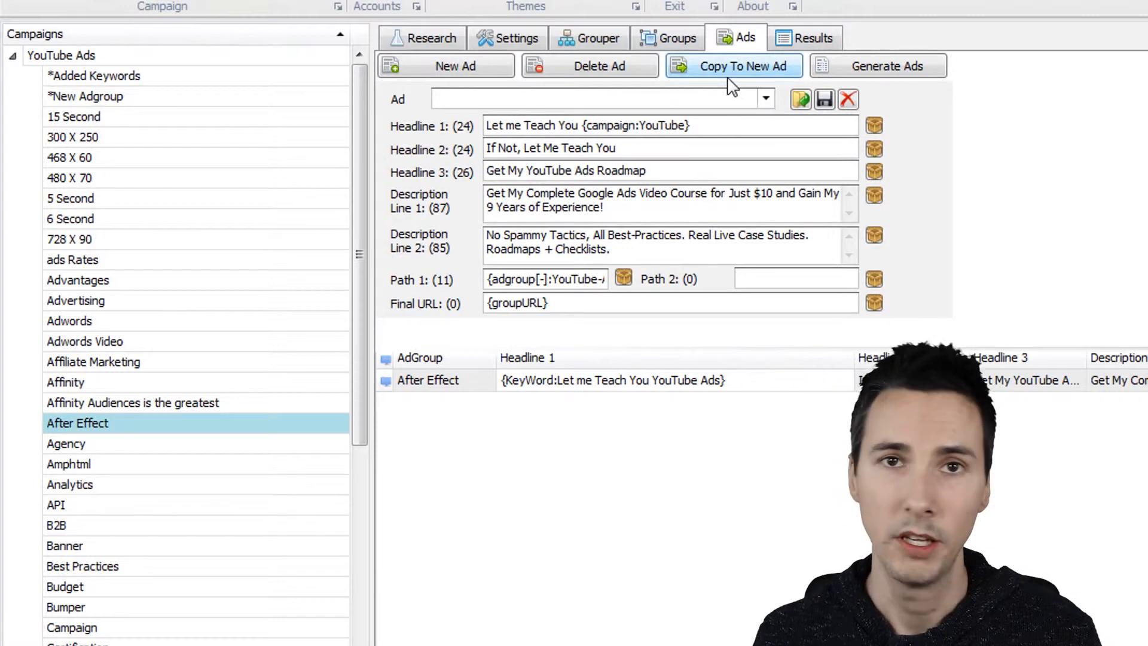
# Review the Headline 1 entries in the campaign results and list the ads for the whole YouTube Ads campaign
pyautogui.click(801, 39)
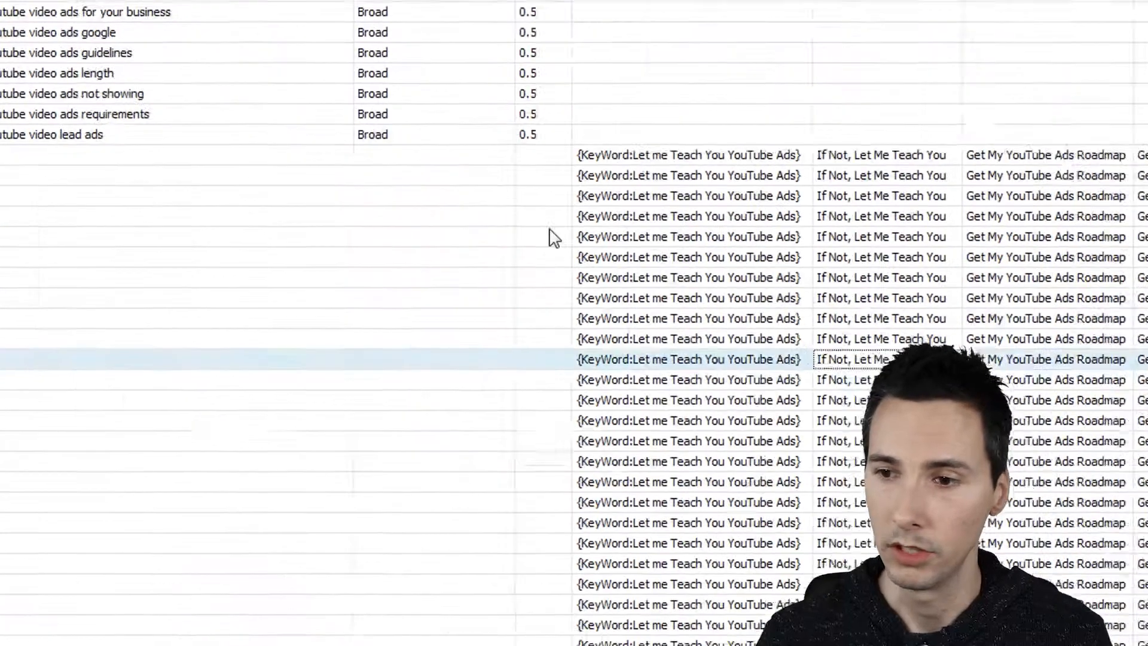
pyautogui.click(296, 183)
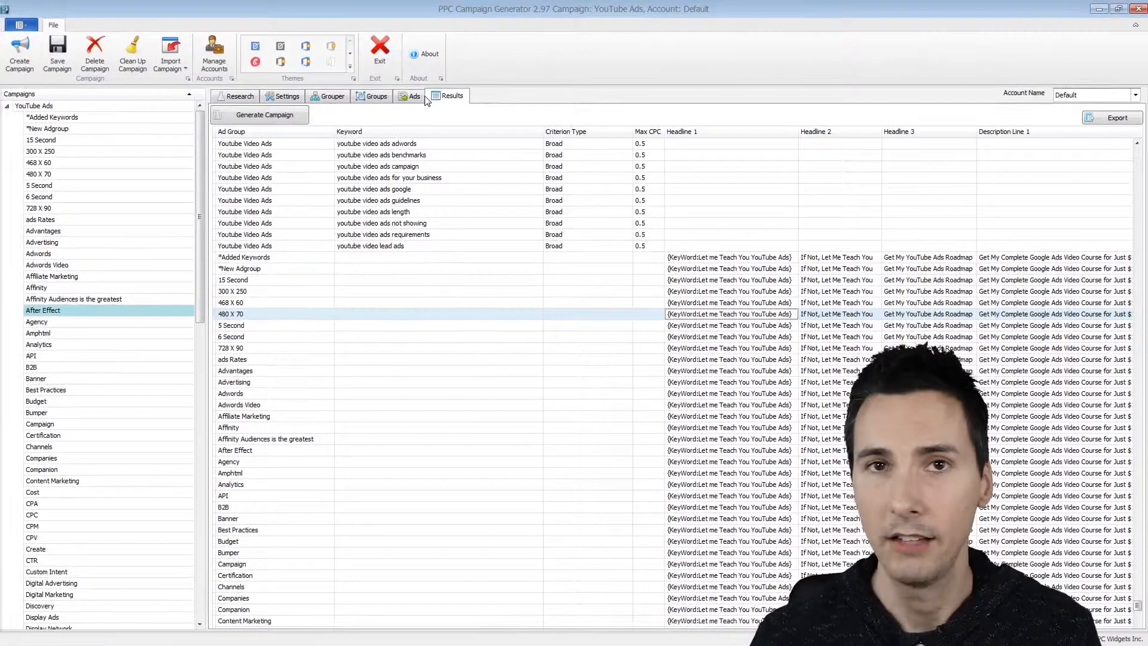
pyautogui.click(415, 99)
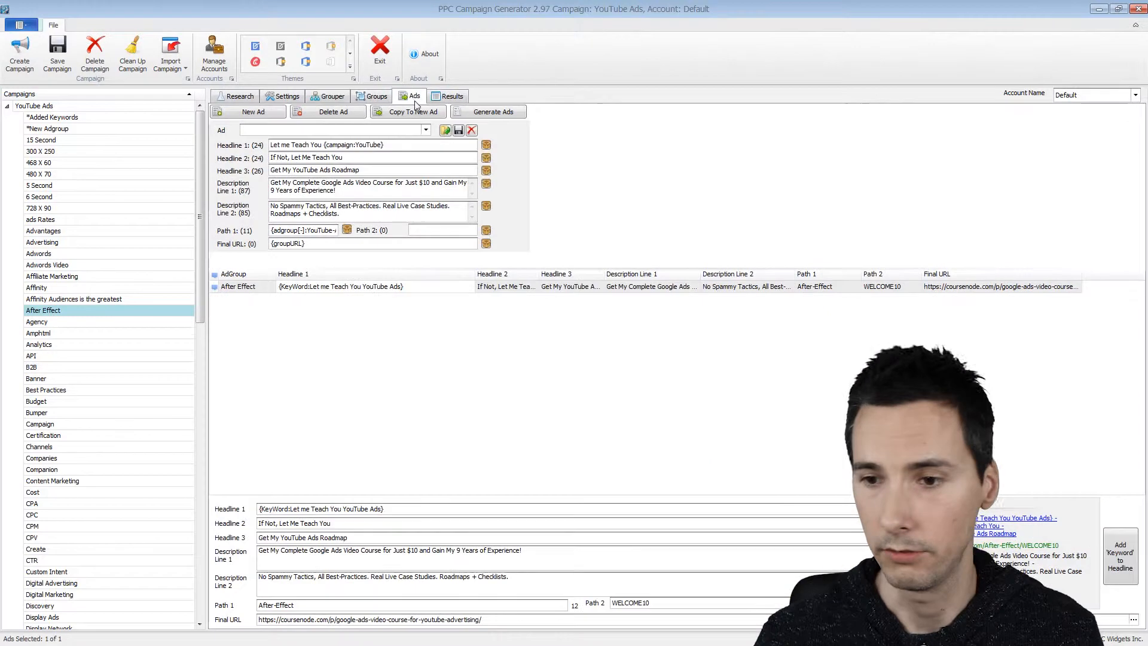
pyautogui.click(147, 107)
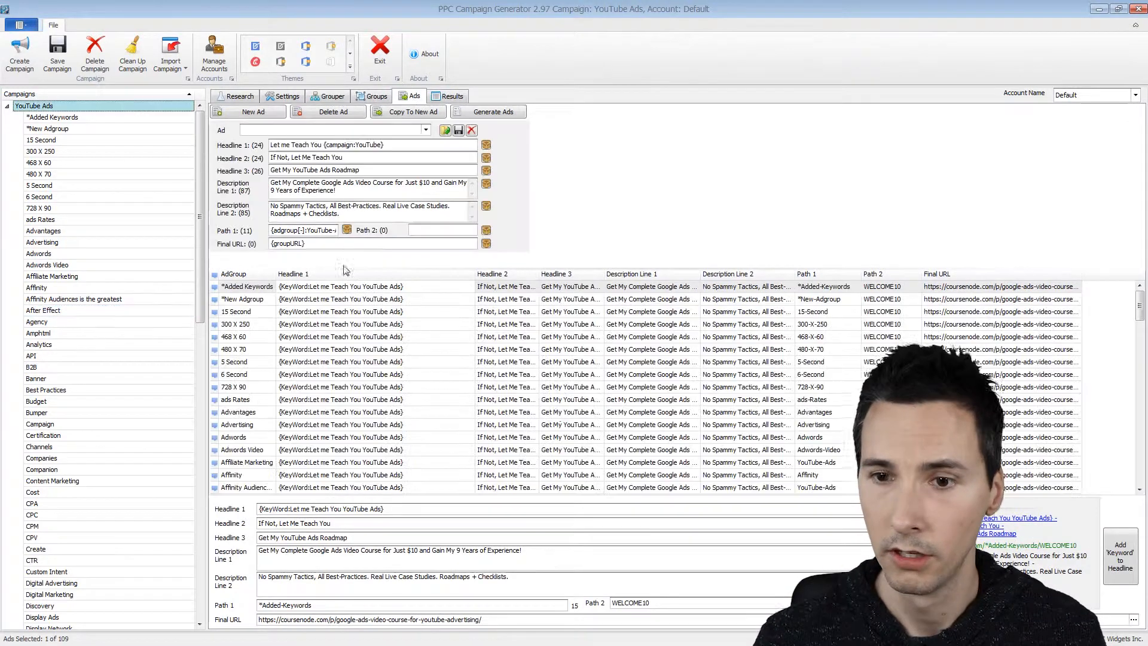